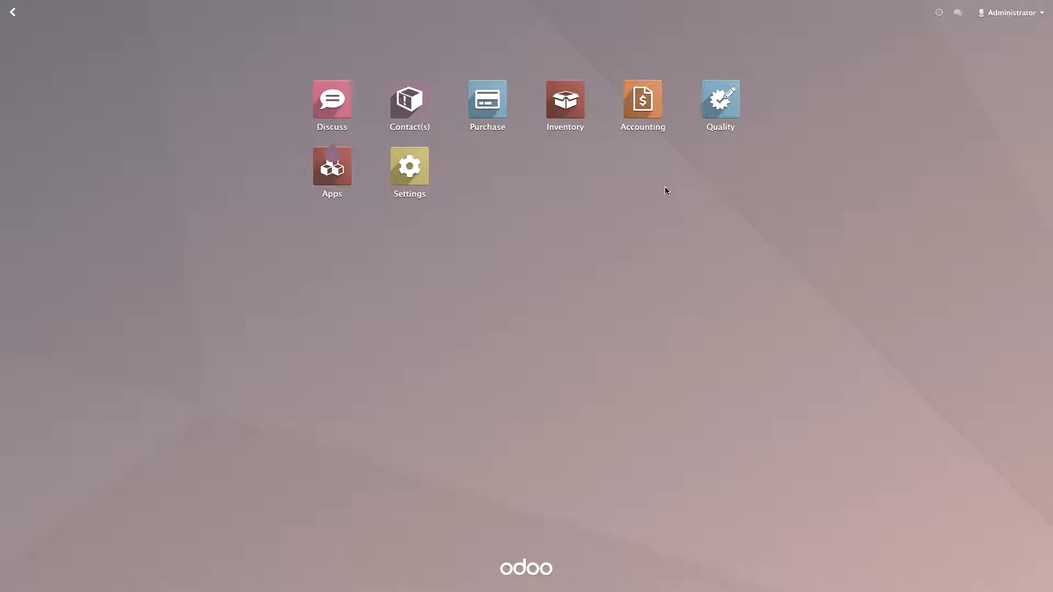
Open the product list from the master data of the Inventory module.
left_click(566, 104)
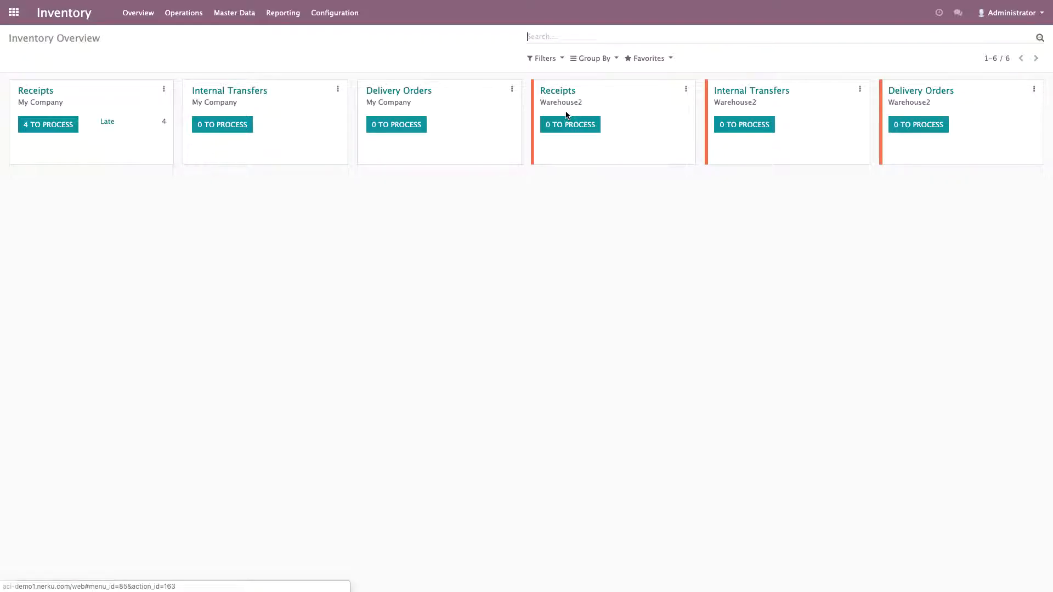
left_click(14, 12)
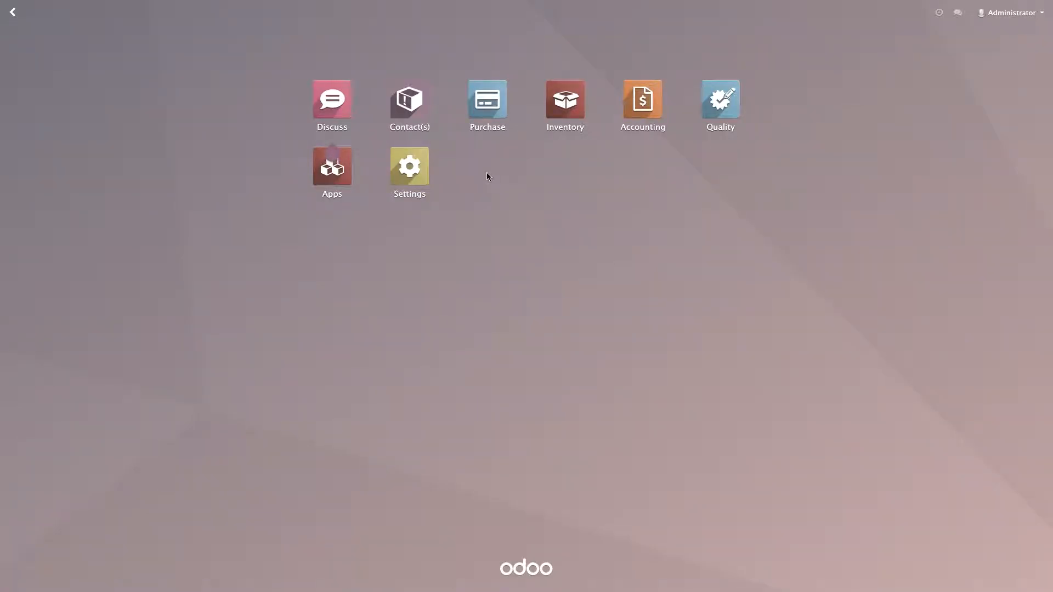
left_click(565, 114)
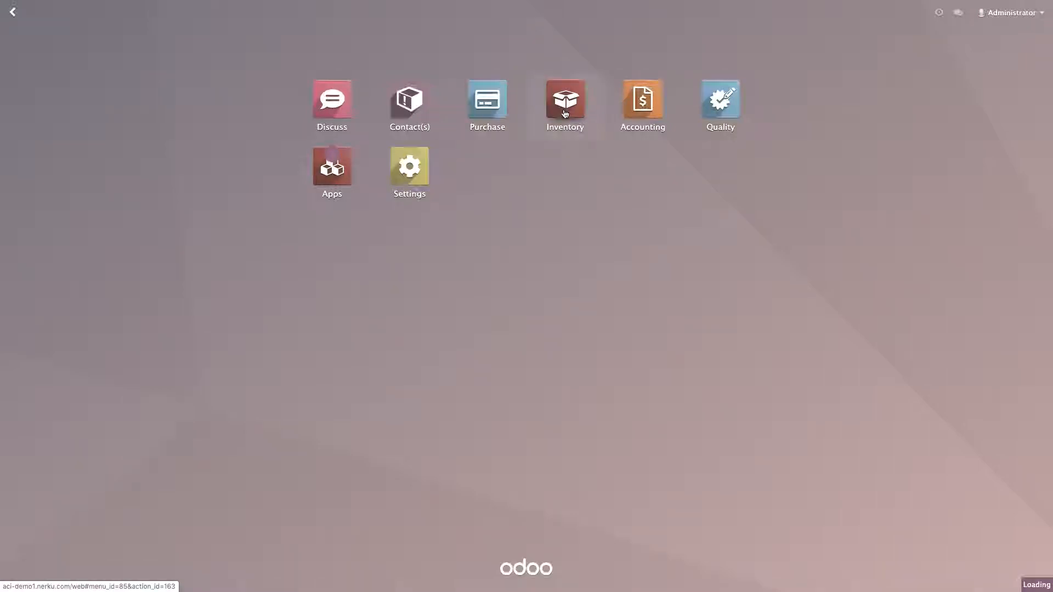
left_click(184, 13)
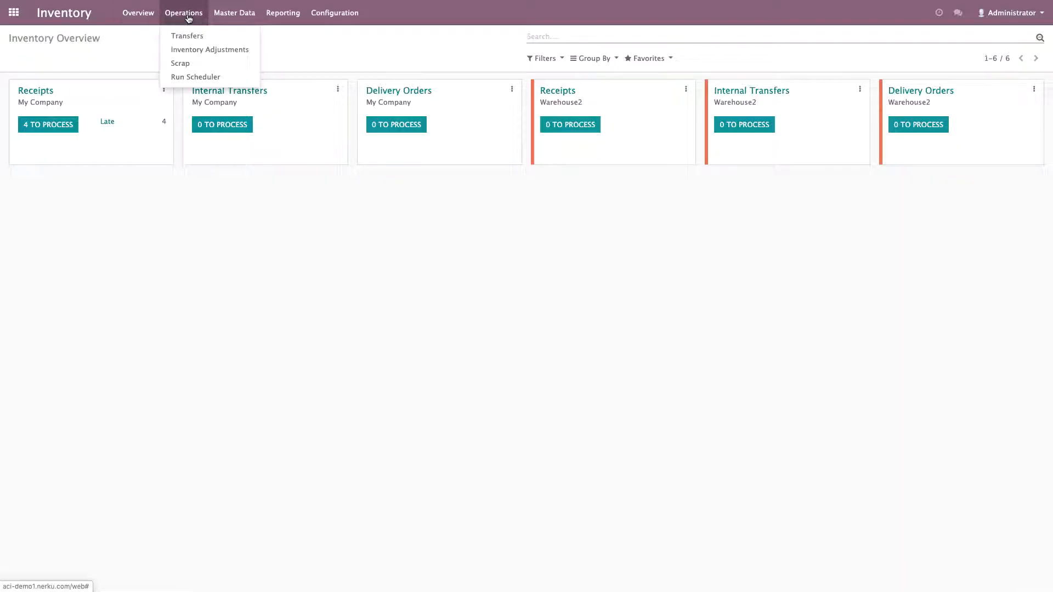
mouse_move(234, 14)
left_click(235, 36)
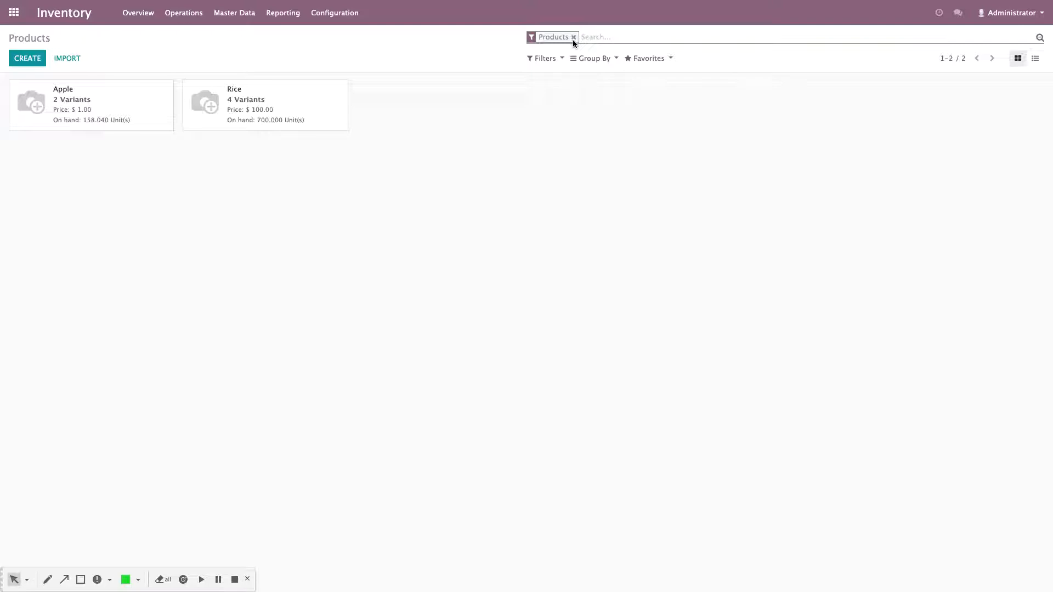
Take the browser window out of full-screen mode and reload the product list page.
mouse_move(12, 5)
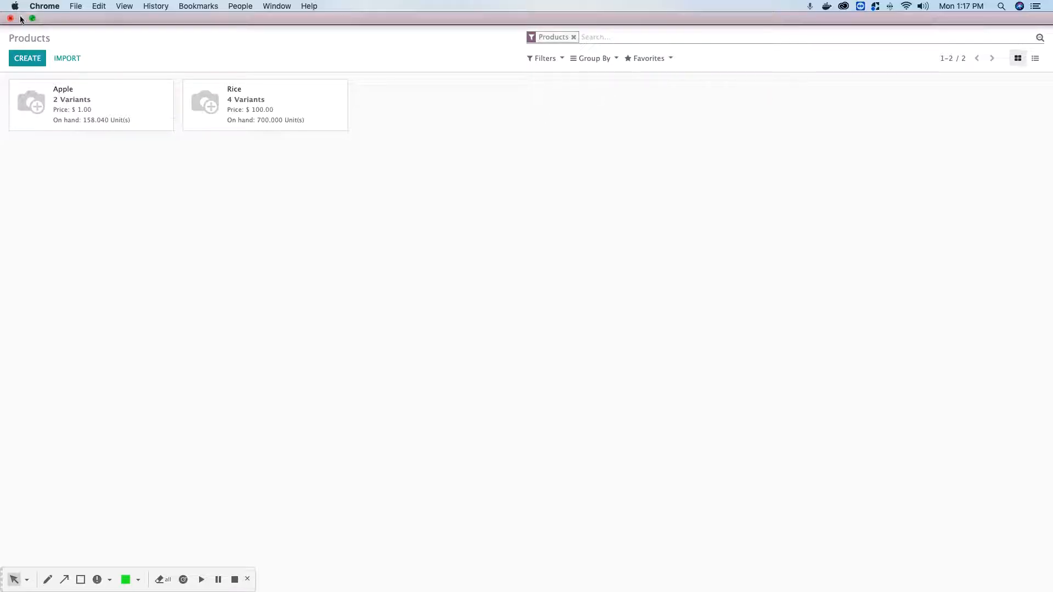
left_click(32, 18)
left_click(51, 46)
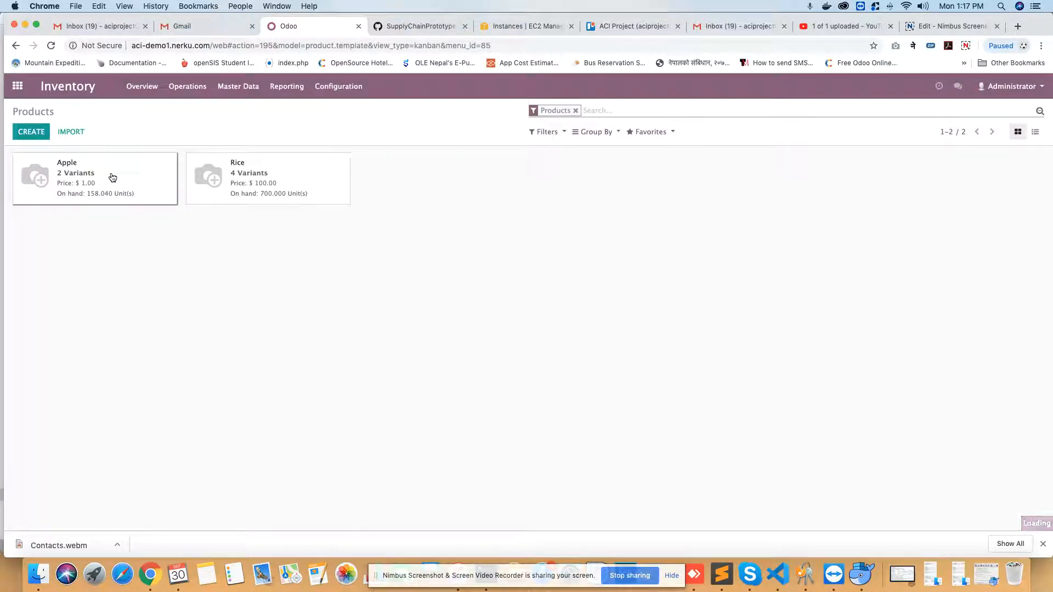
Open the Apple product and inspect the attribute values of its Type variant attribute.
left_click(112, 177)
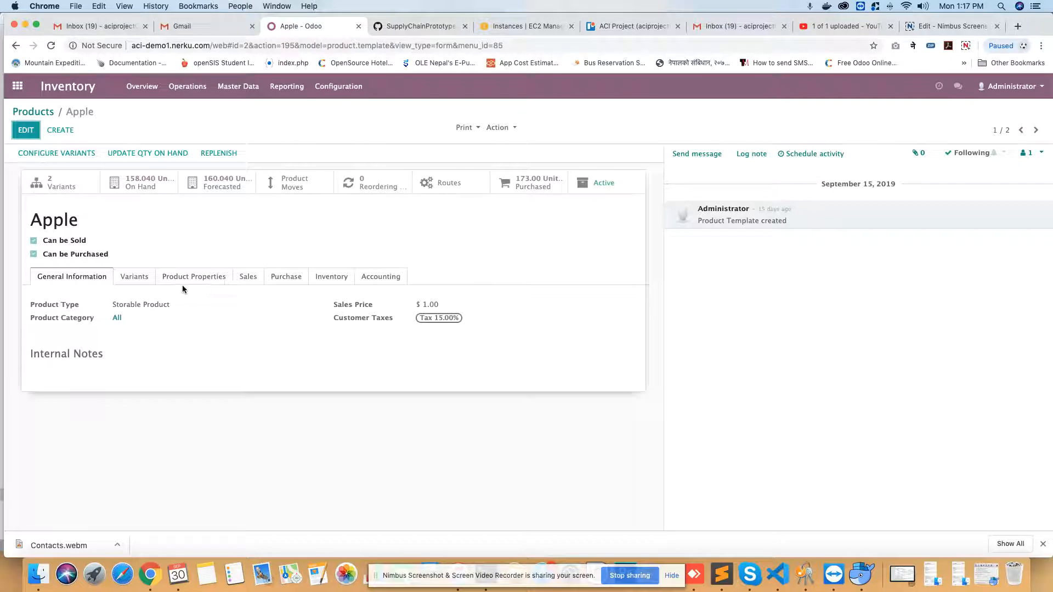
left_click(141, 283)
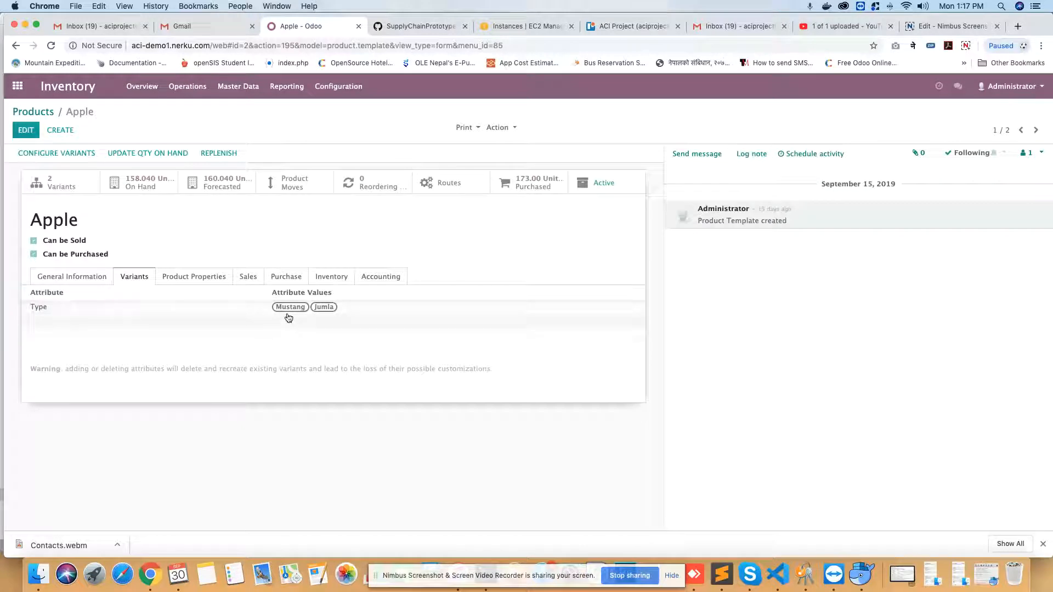
left_click(354, 310)
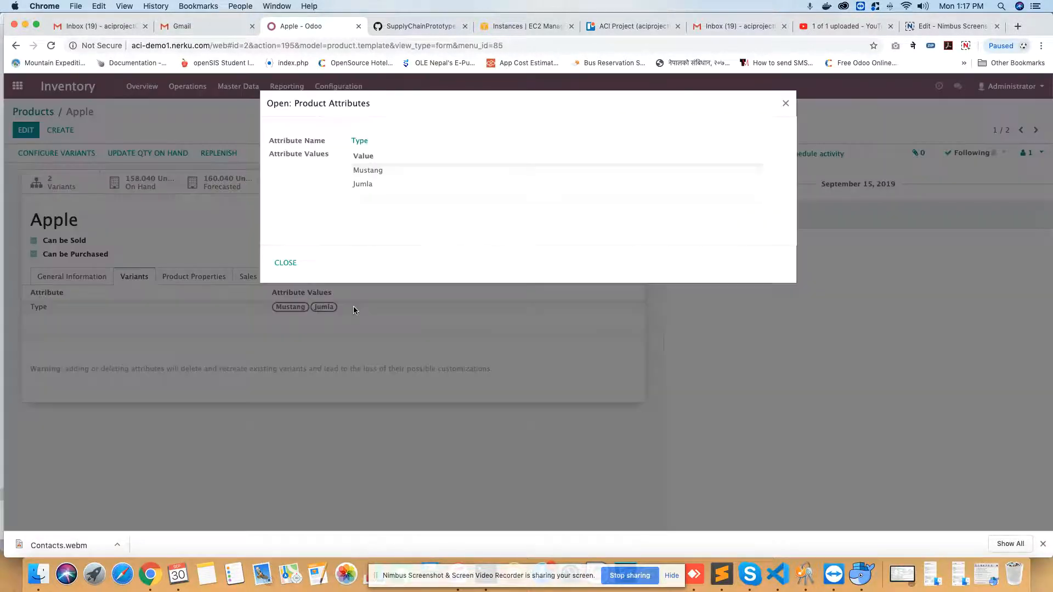
left_click(785, 107)
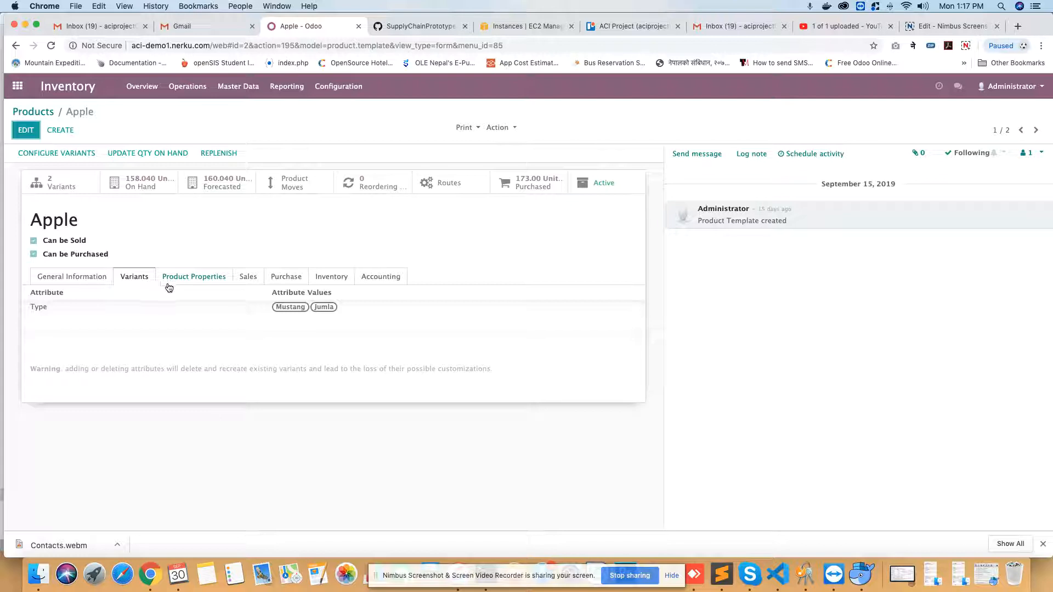
Inspect the Mustang entry in Apple's variant configuration and return to the product form.
left_click(81, 158)
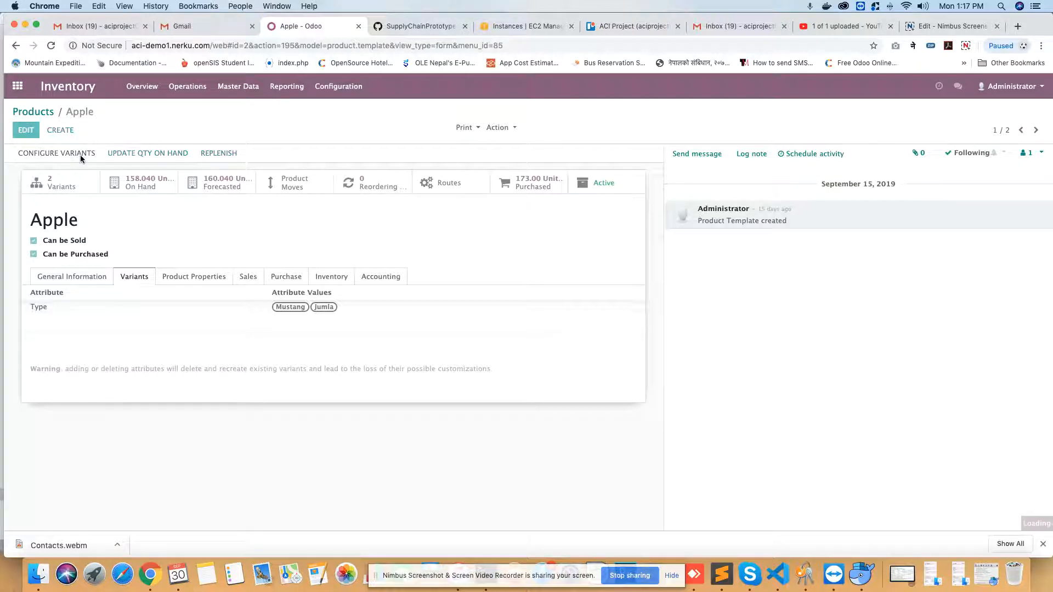
left_click(216, 187)
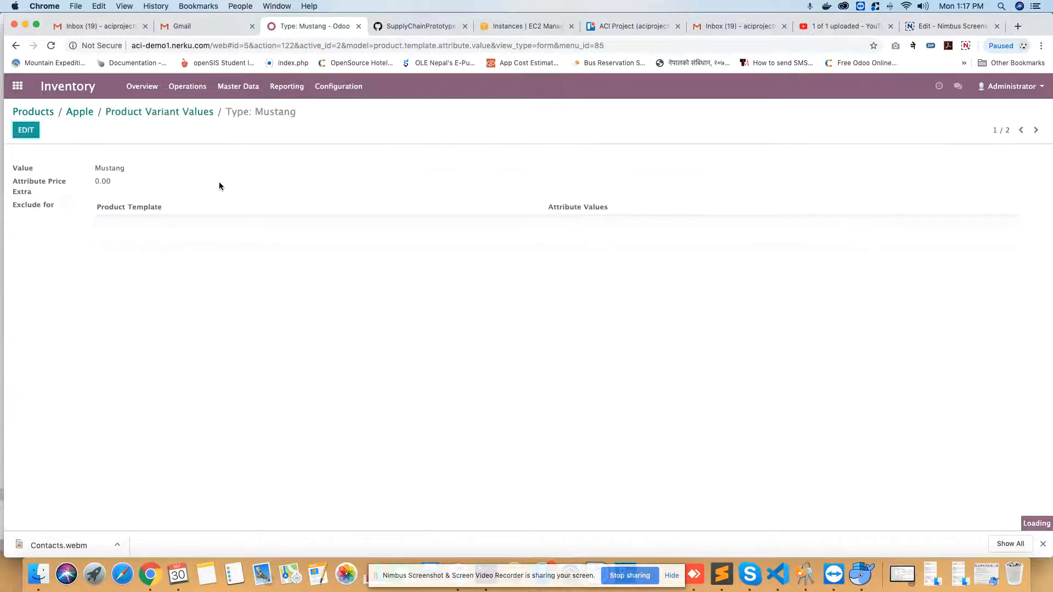
left_click(164, 114)
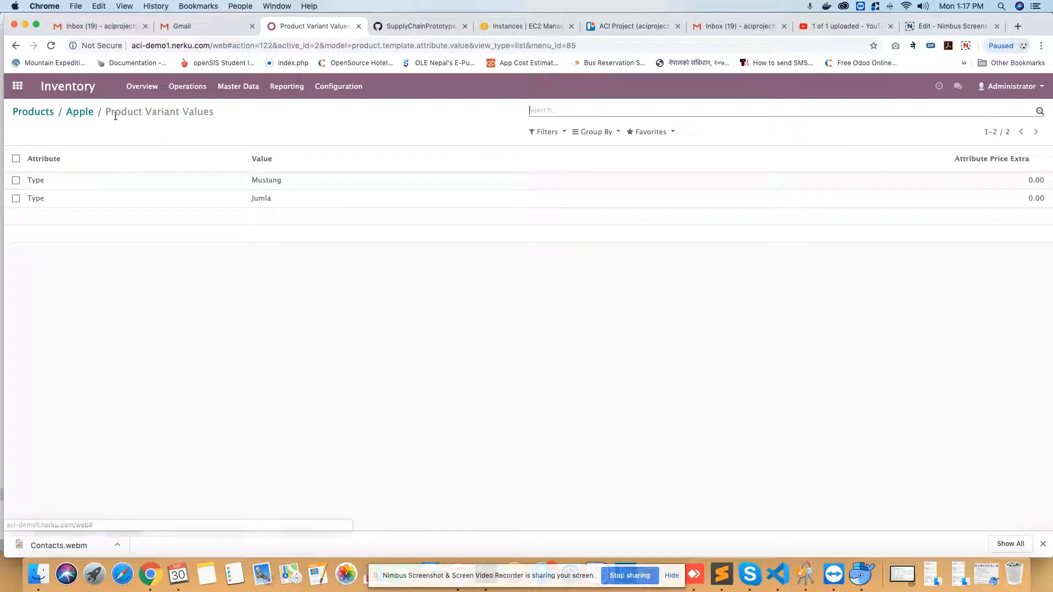
left_click(80, 112)
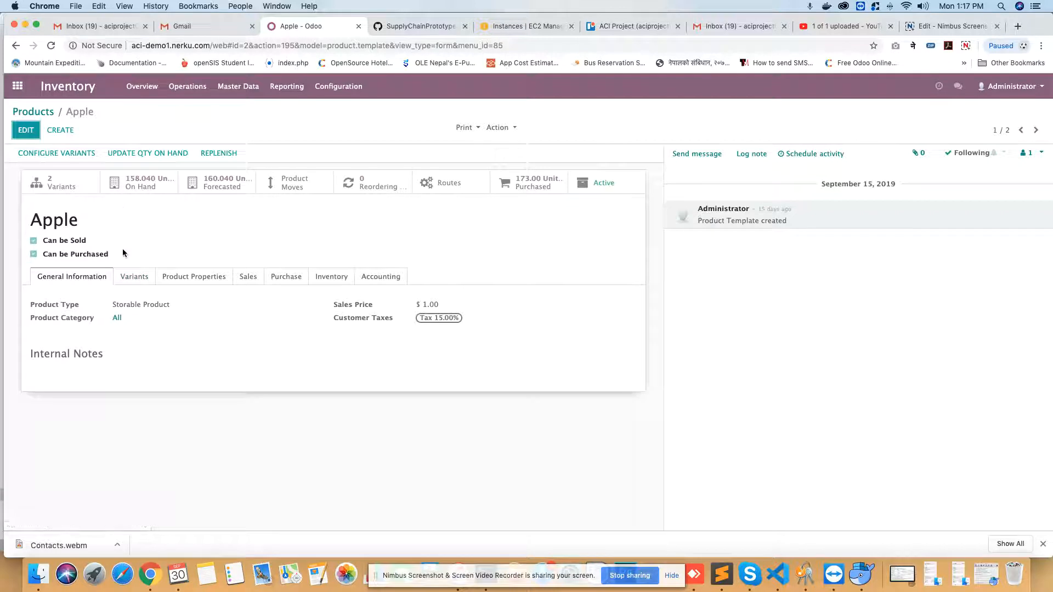
Examine the Type attribute record of Apple and its Mustang value, and go back to the product list.
left_click(134, 278)
left_click(346, 307)
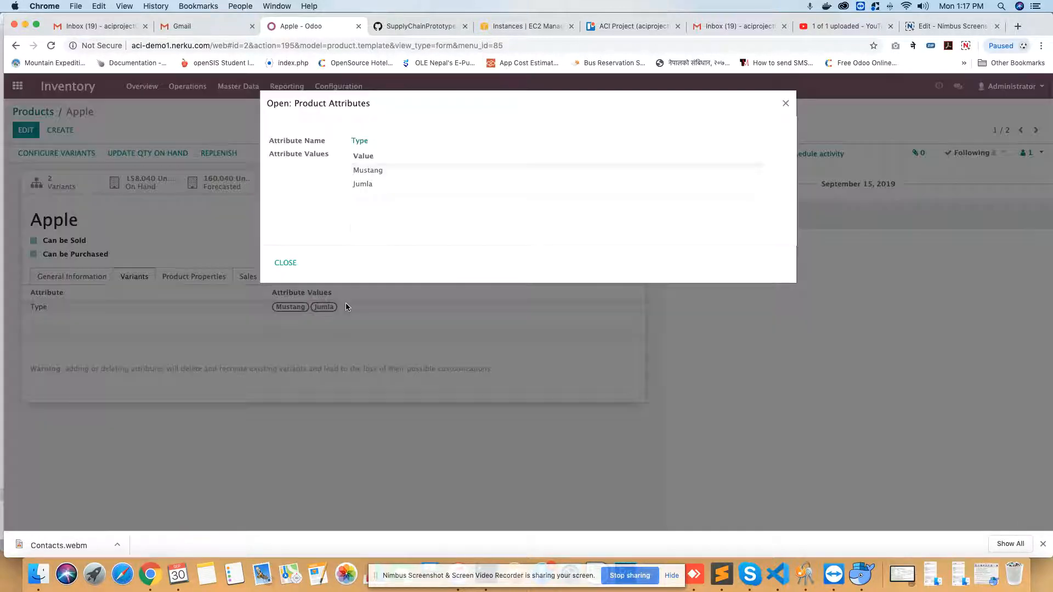
left_click(362, 141)
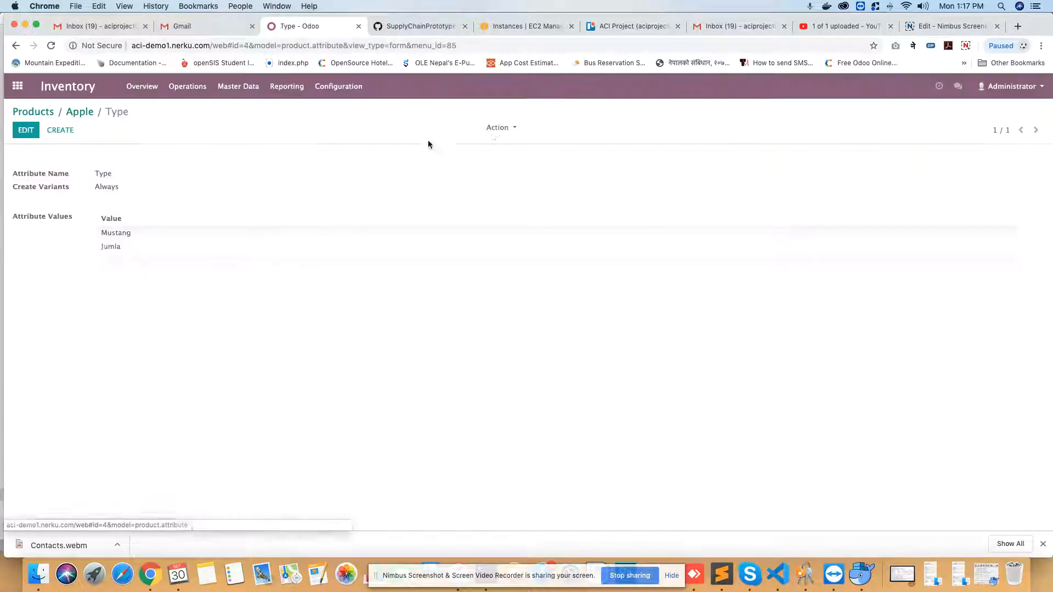
left_click(114, 238)
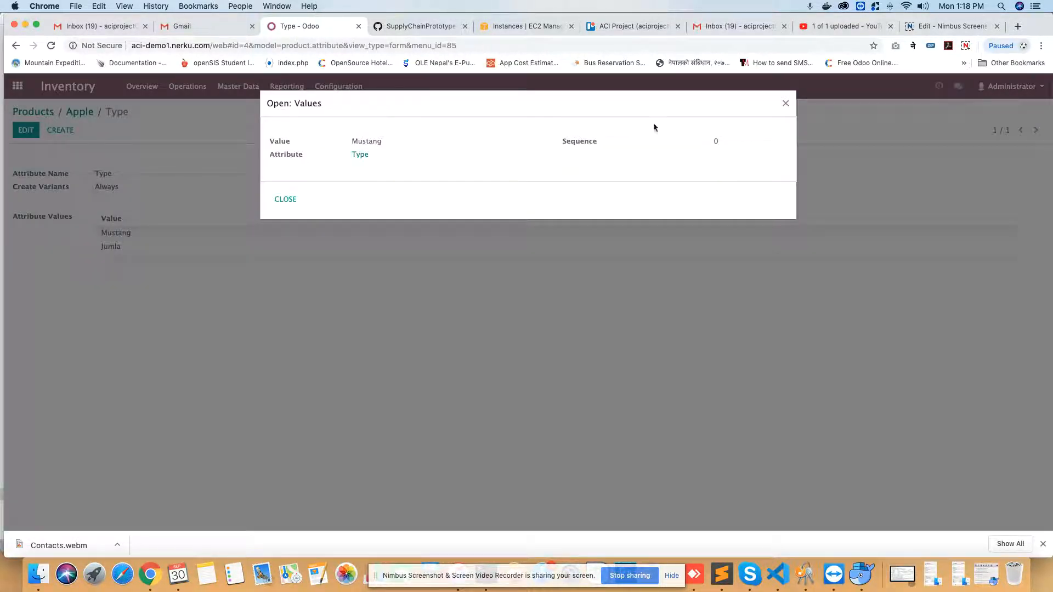
left_click(785, 103)
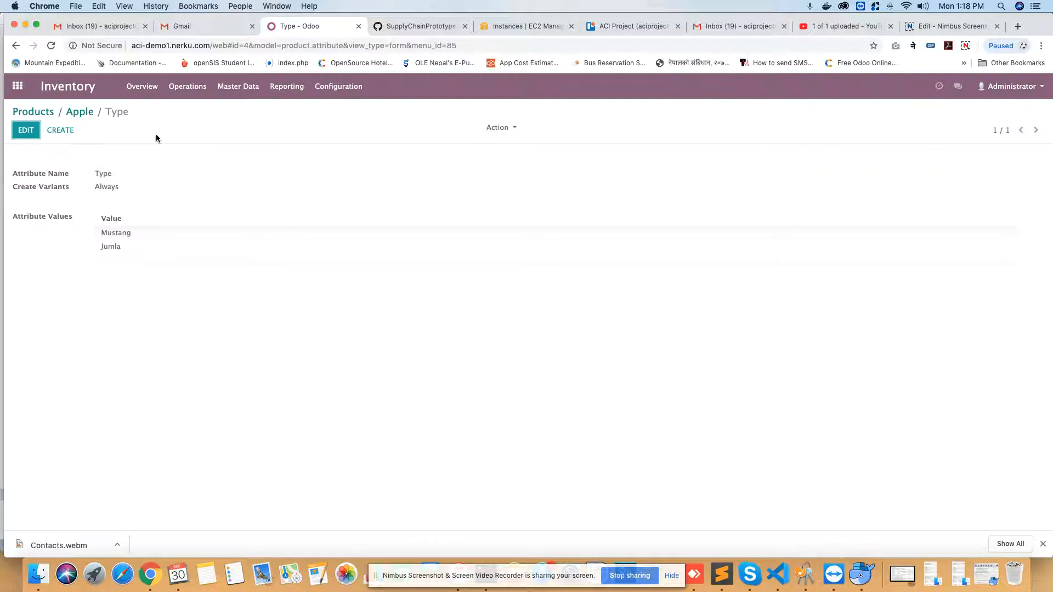
left_click(31, 112)
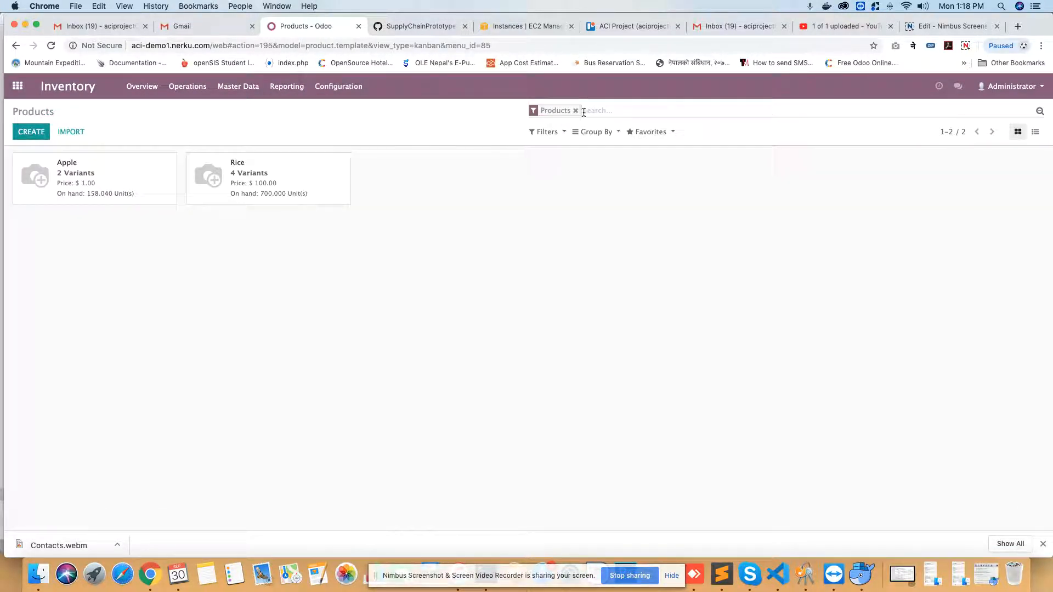
Switch to the Purchase module and open its product list.
left_click(575, 110)
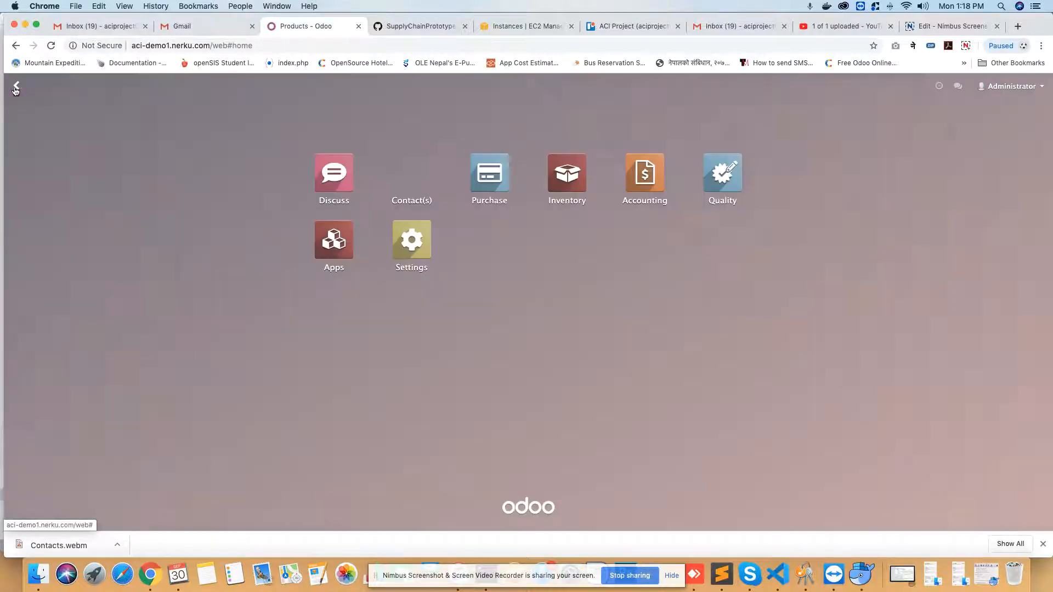
left_click(17, 86)
left_click(510, 181)
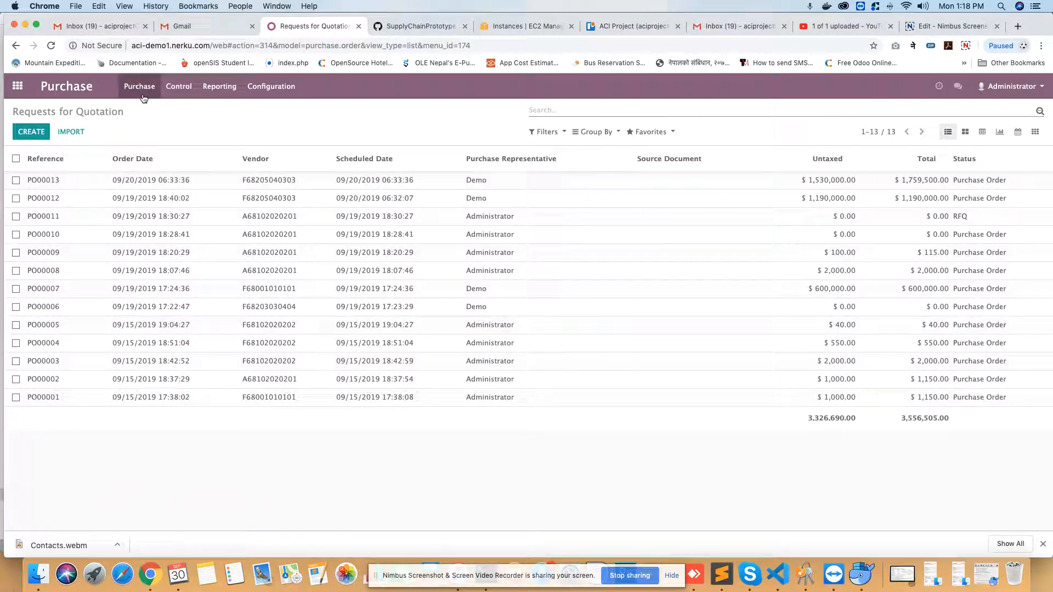
left_click(178, 88)
mouse_move(138, 93)
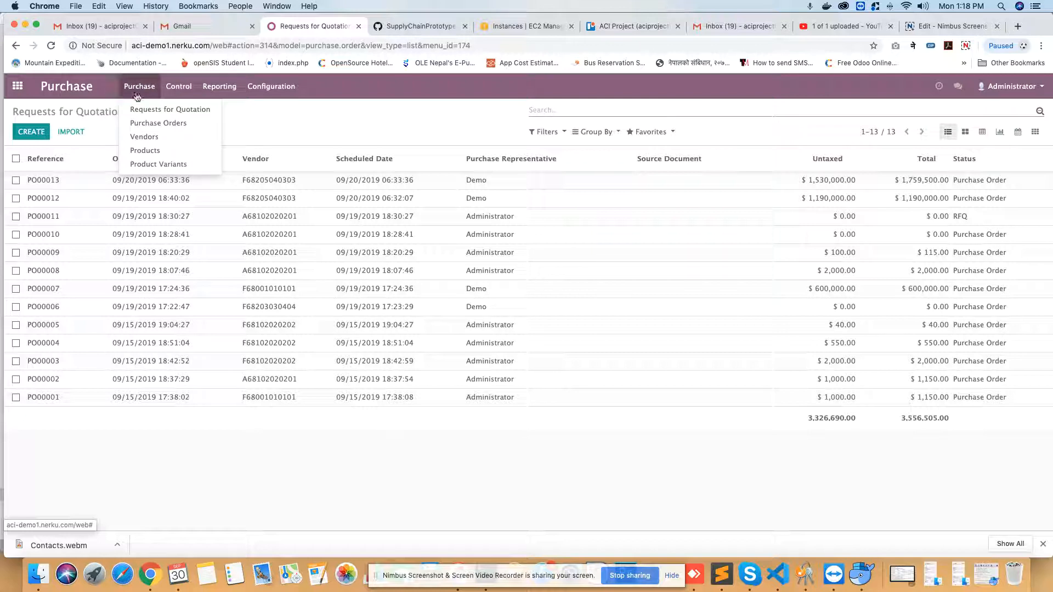
left_click(162, 151)
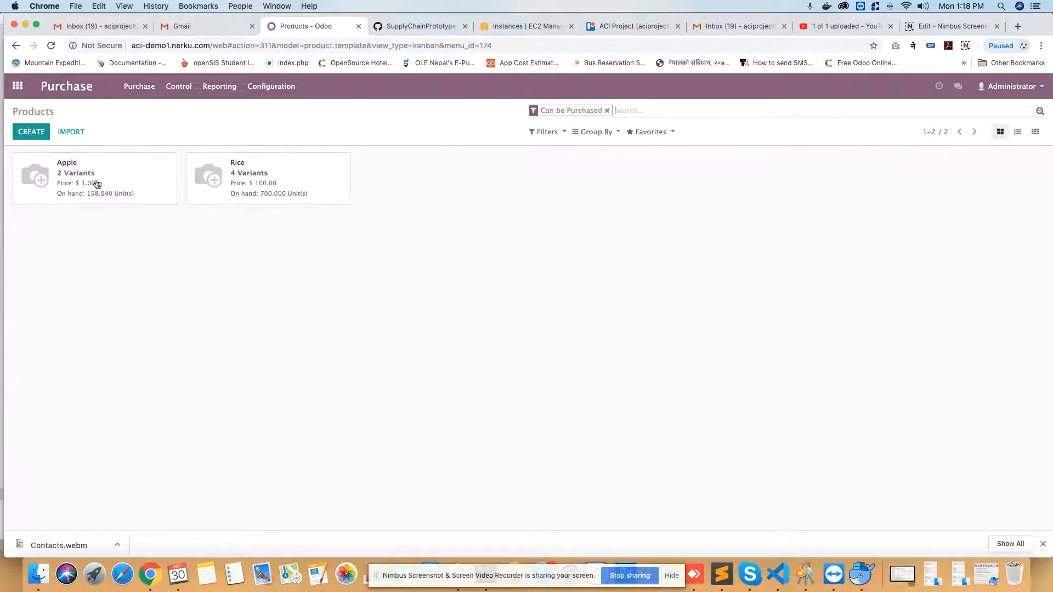
Open the Apple product from the purchase list and review its product properties and variants.
left_click(96, 183)
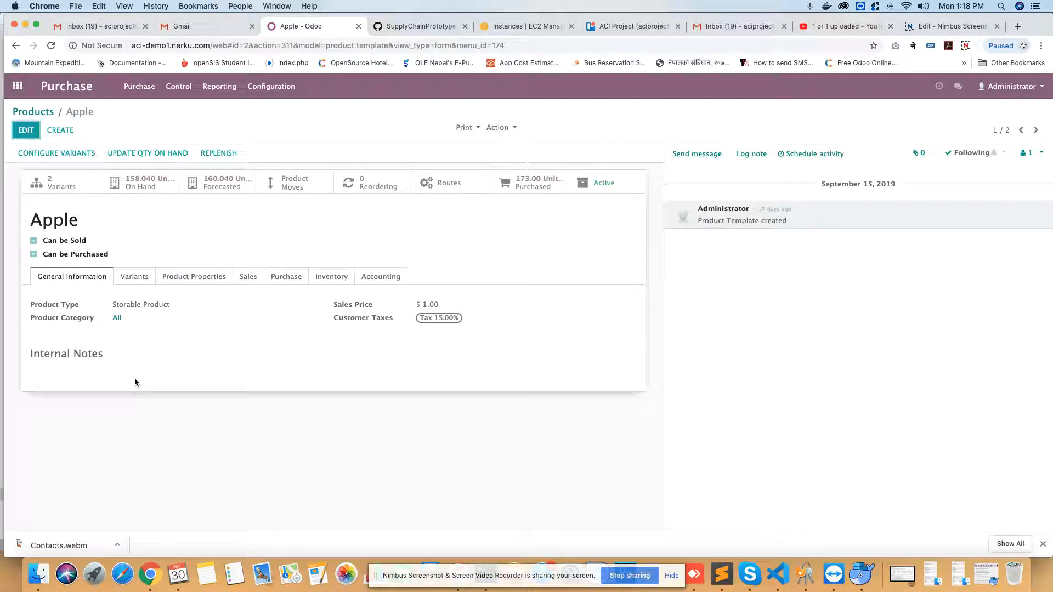
left_click(186, 280)
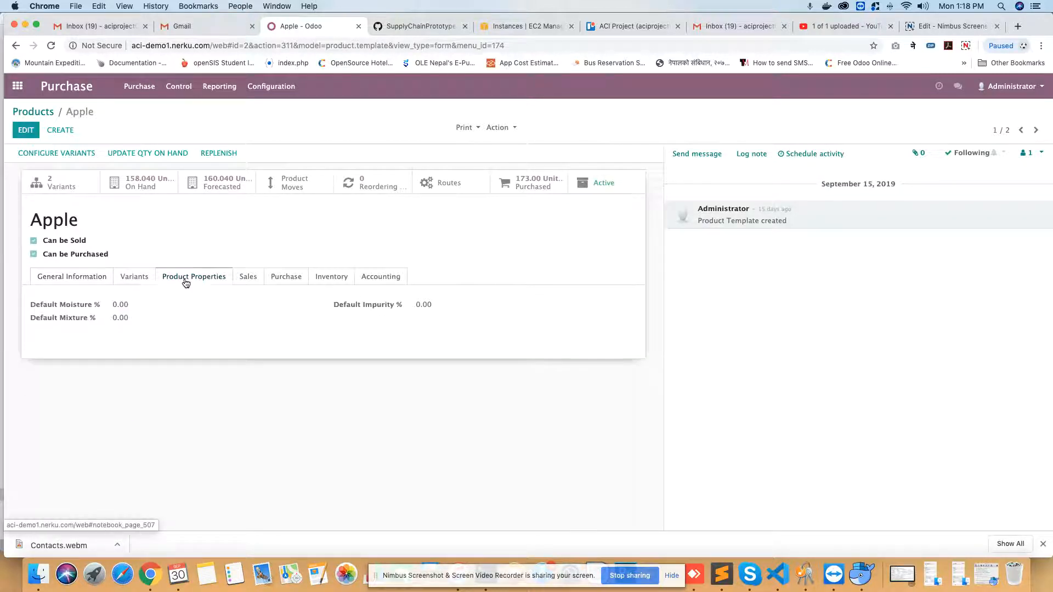
left_click(145, 281)
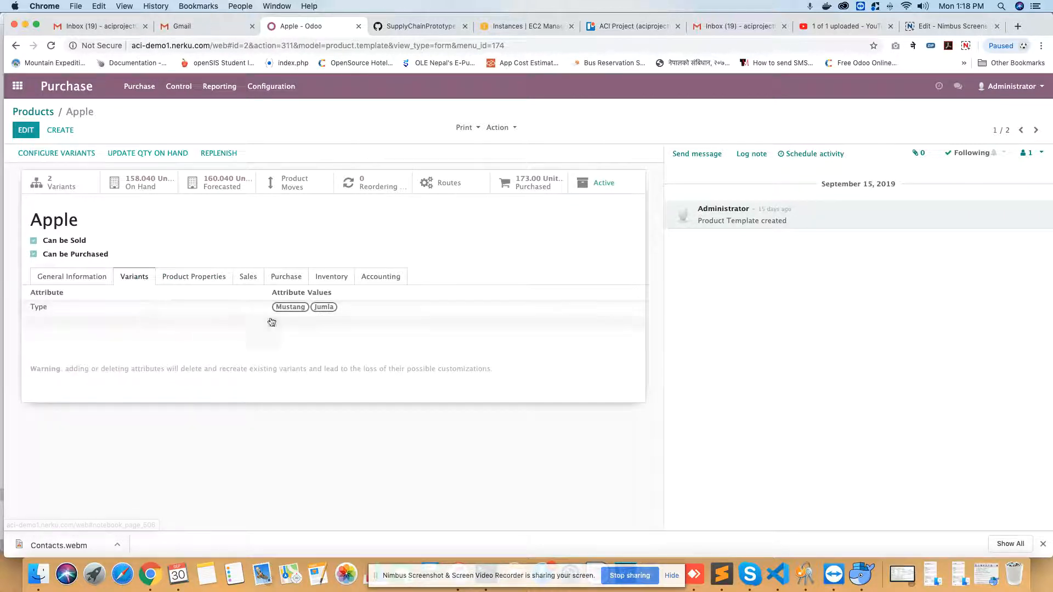
Edit the Apple product to check which further values its Type attribute offers, and save the form.
left_click(25, 130)
left_click(88, 320)
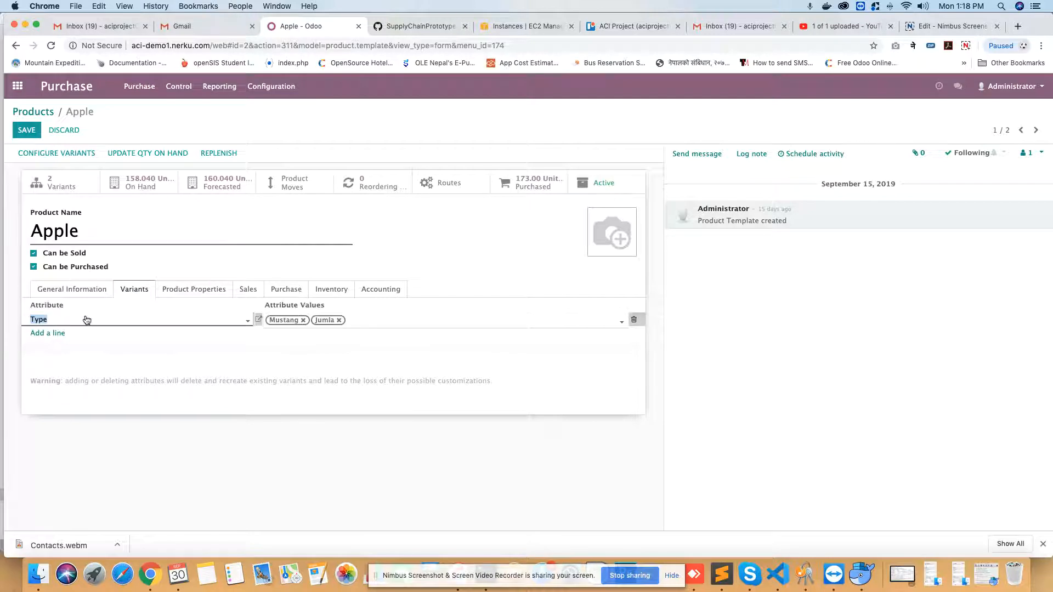
left_click(361, 321)
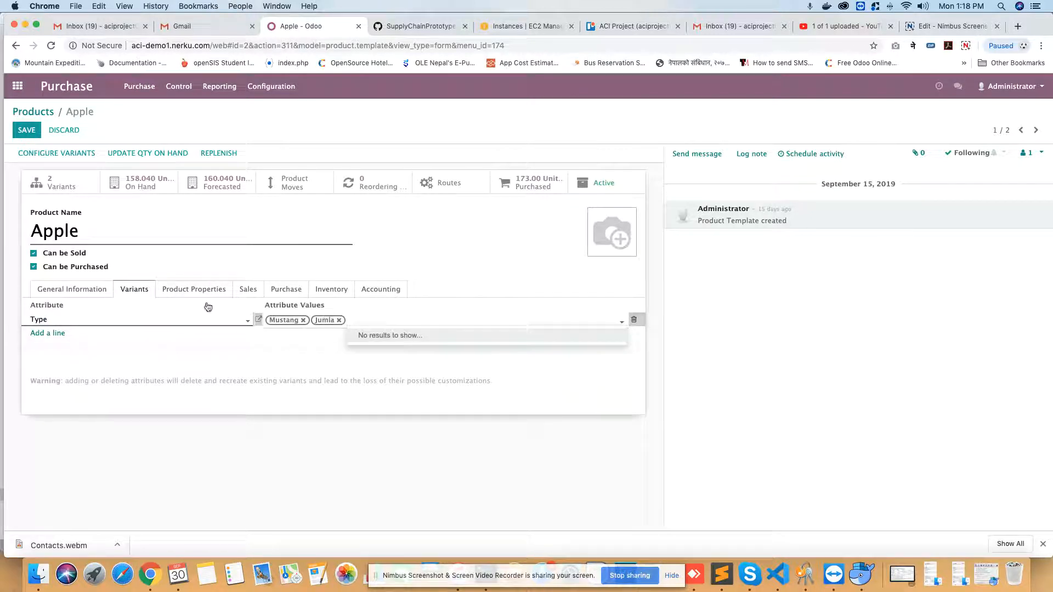
left_click(25, 130)
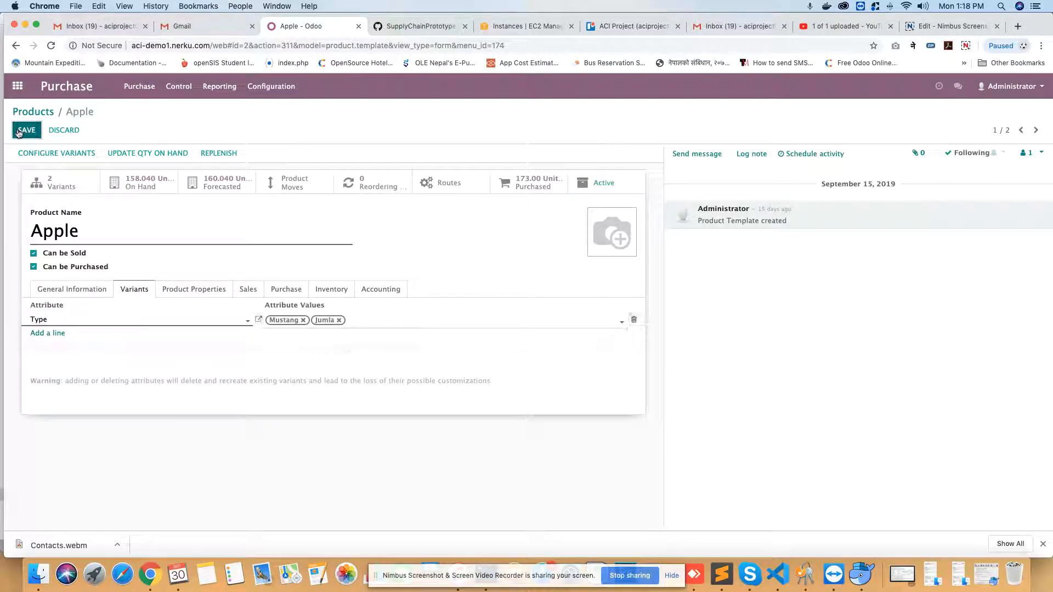
left_click(22, 131)
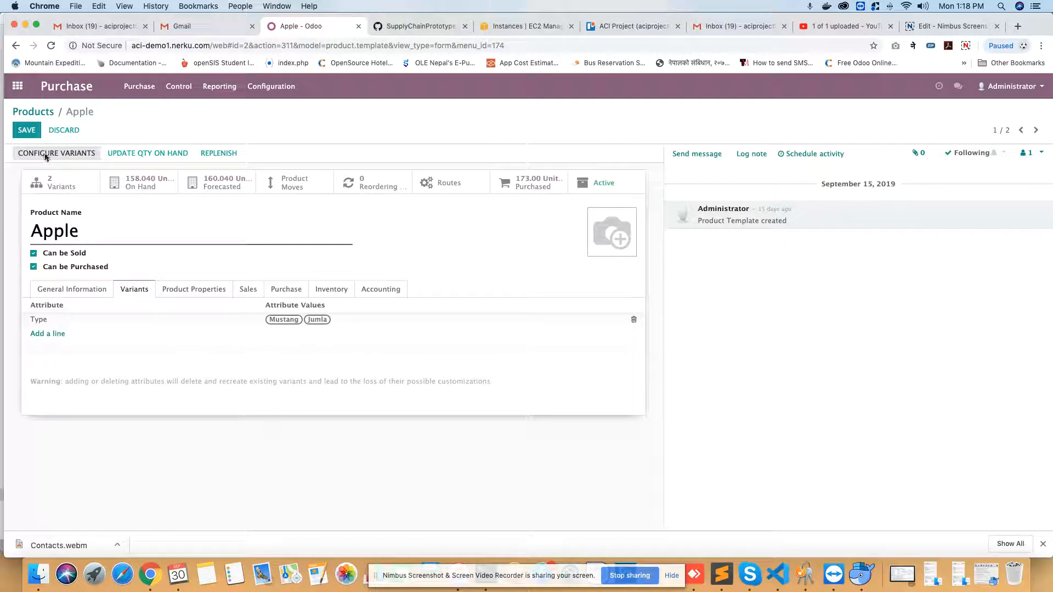
Open Apple's variant configuration and examine the details of the Mustang value.
left_click(46, 156)
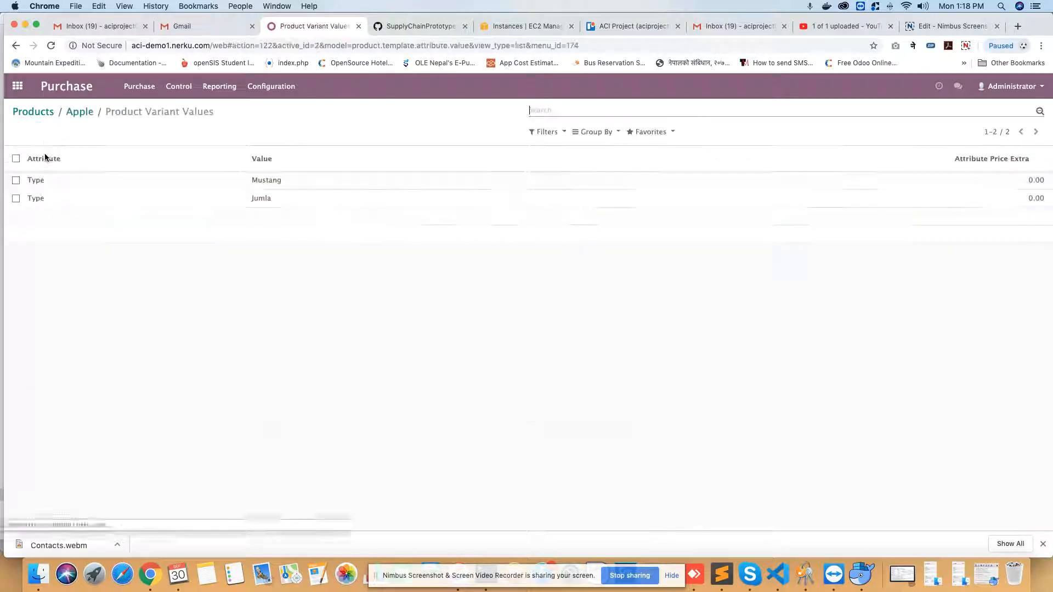
left_click(224, 181)
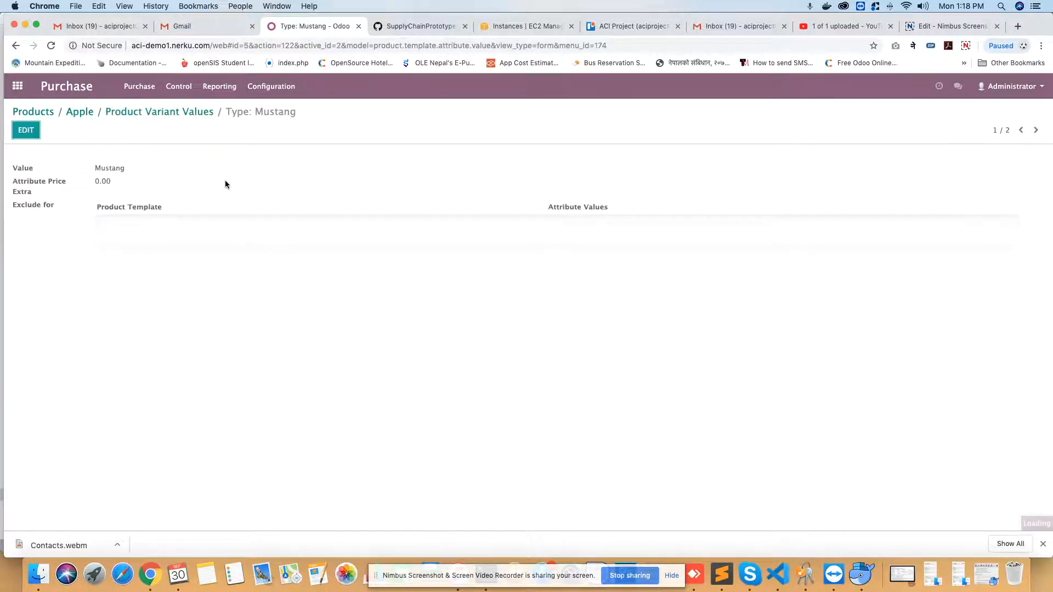
left_click(151, 113)
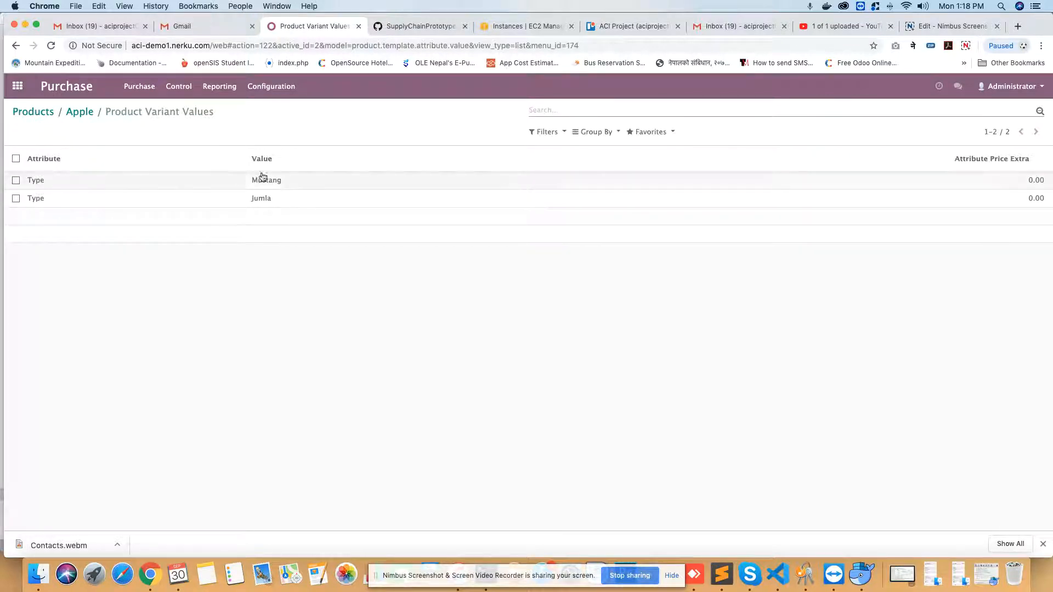
left_click(278, 183)
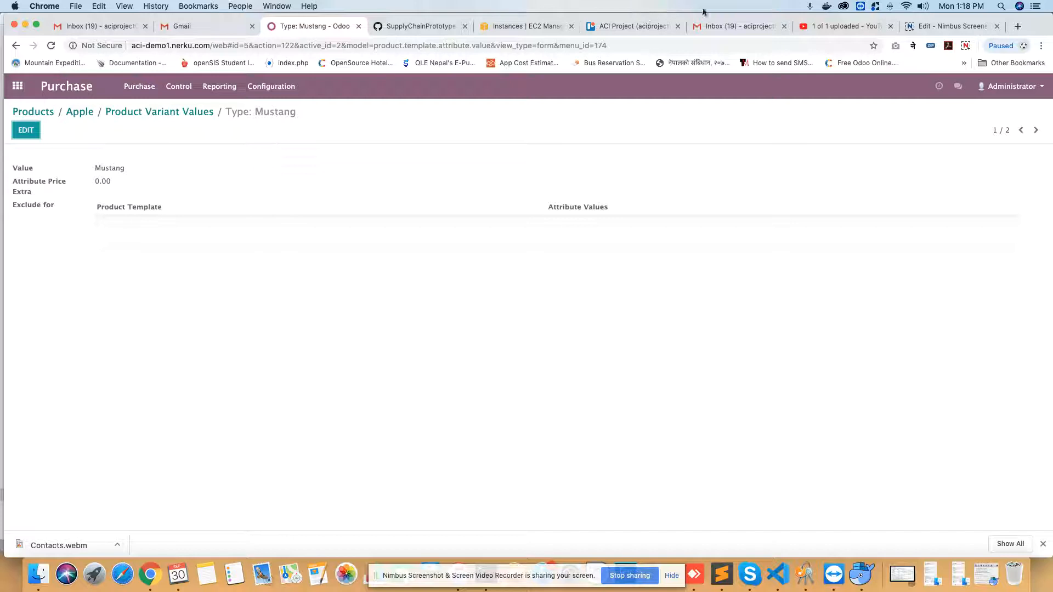
left_click(965, 46)
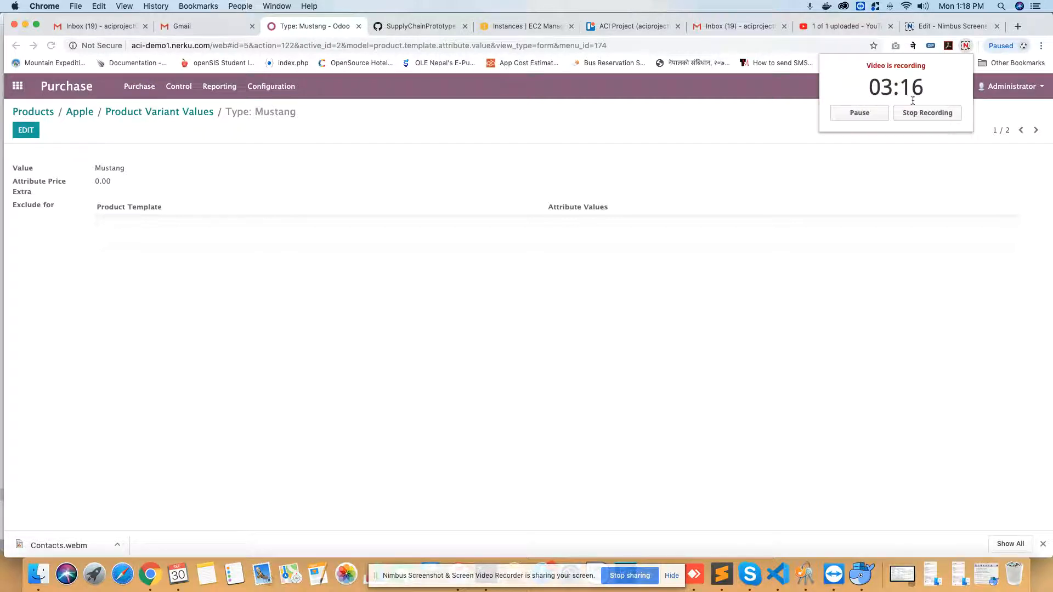
left_click(859, 114)
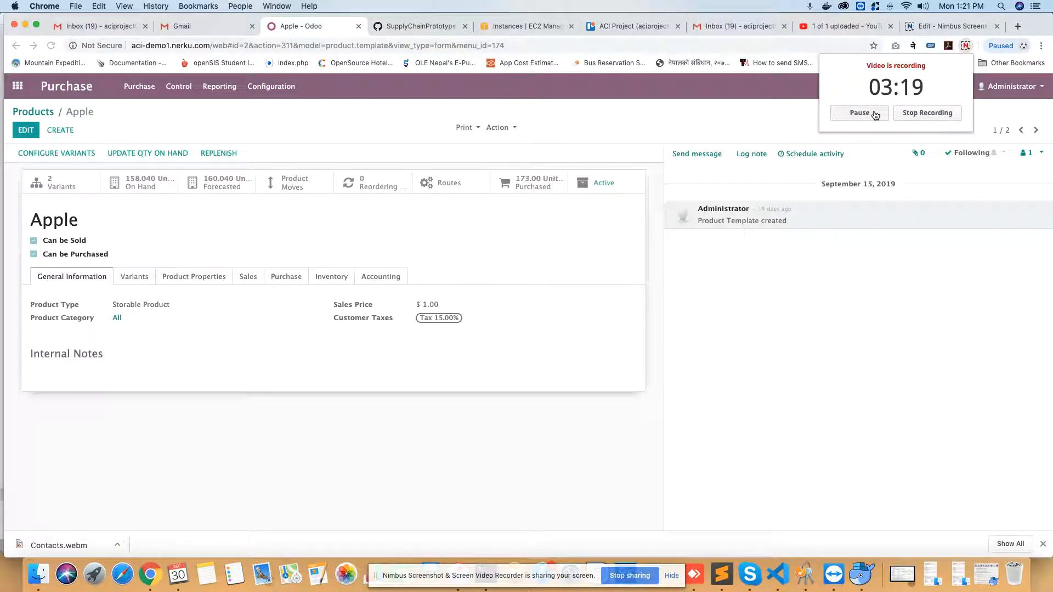
left_click(168, 373)
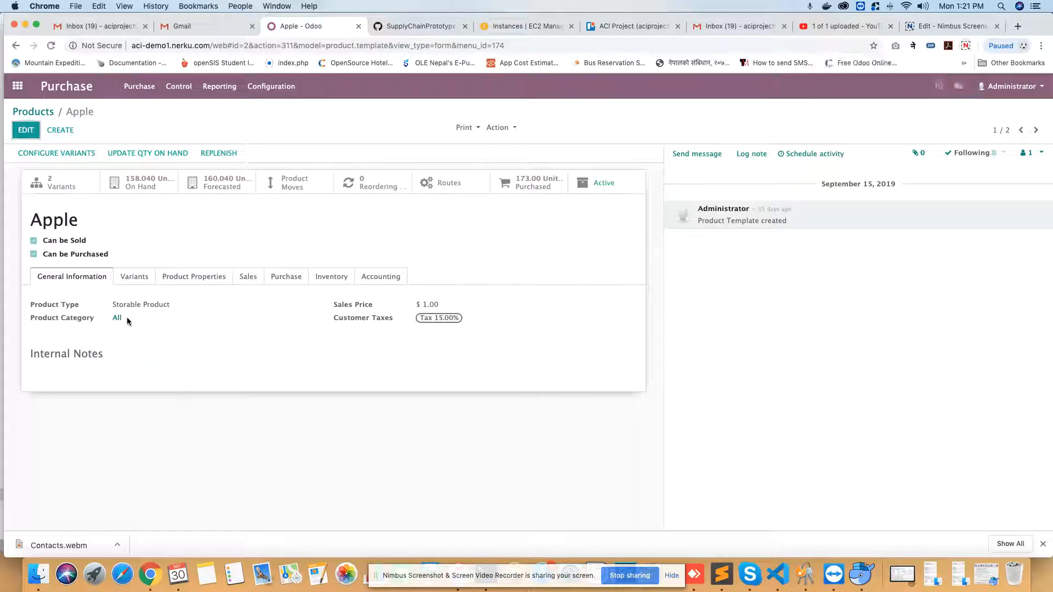
Check Apple's variant attribute values and the blank form for a new product, and return to the product list.
left_click(142, 281)
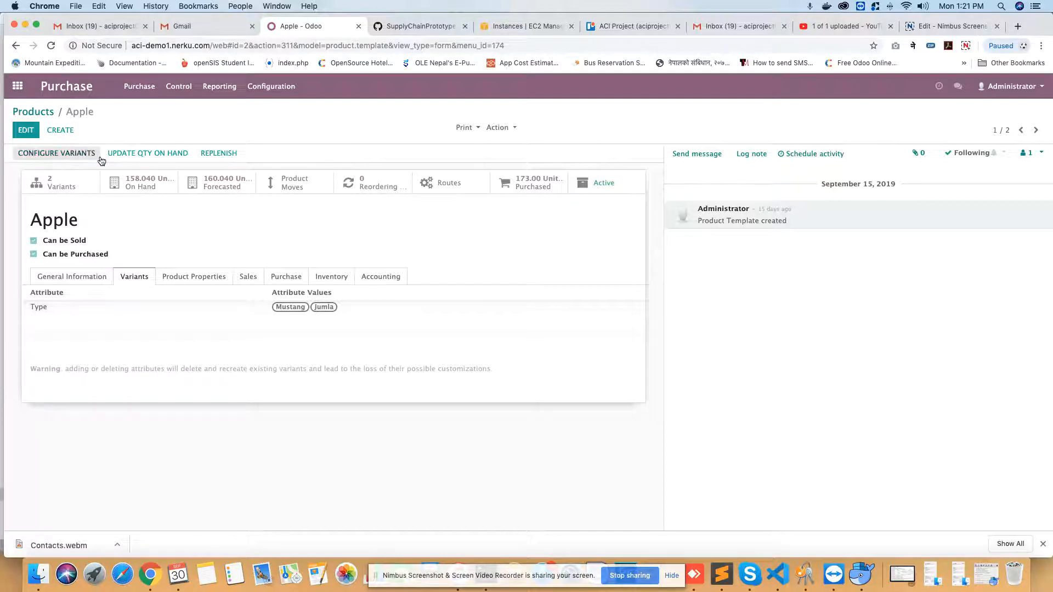
left_click(34, 111)
left_click(38, 133)
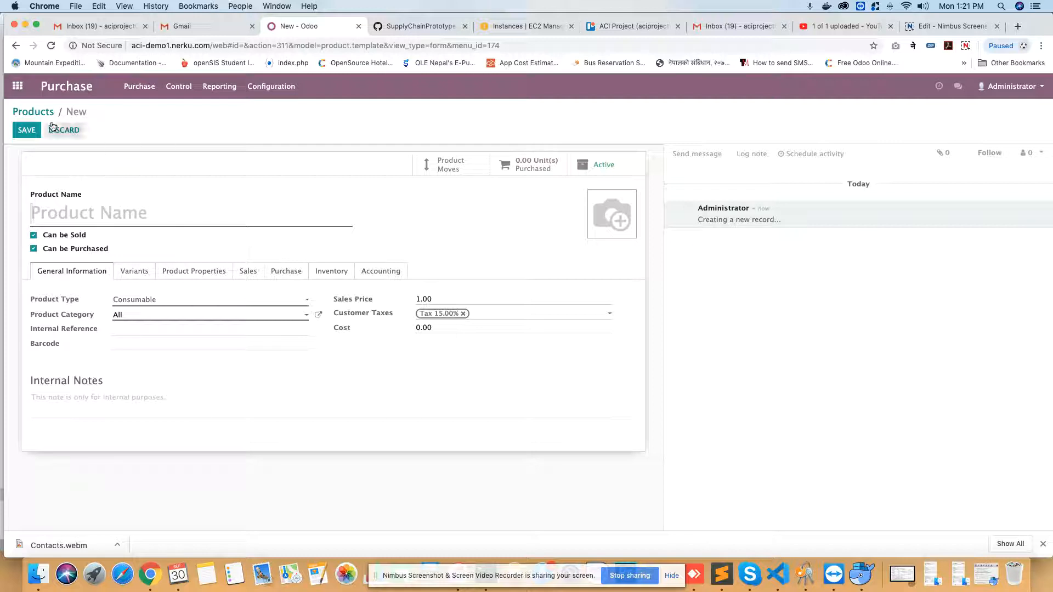
left_click(34, 111)
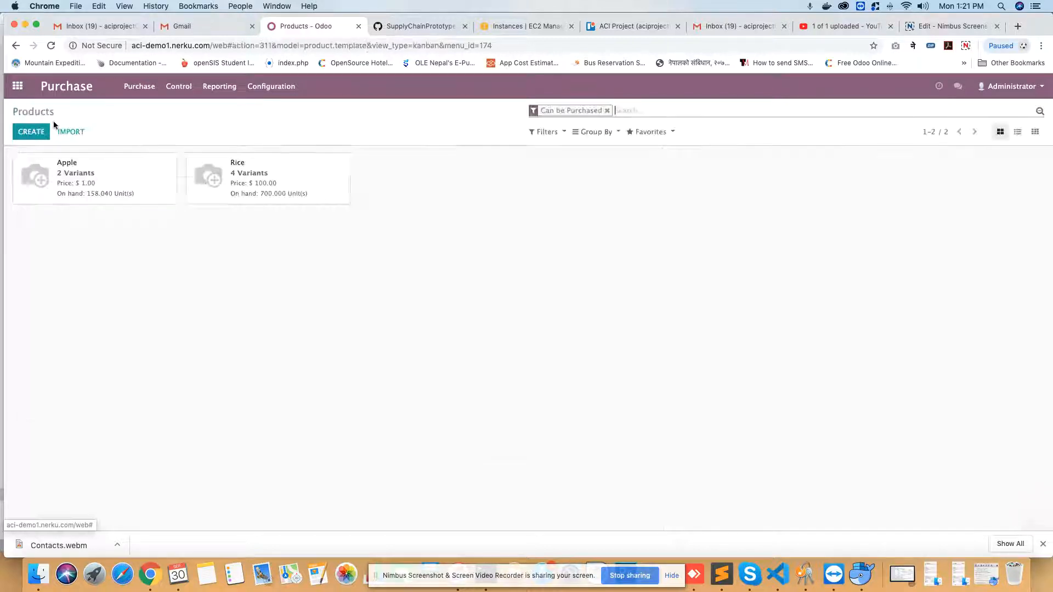
Open the Apple product, view its attribute values, and list its product variants.
left_click(126, 183)
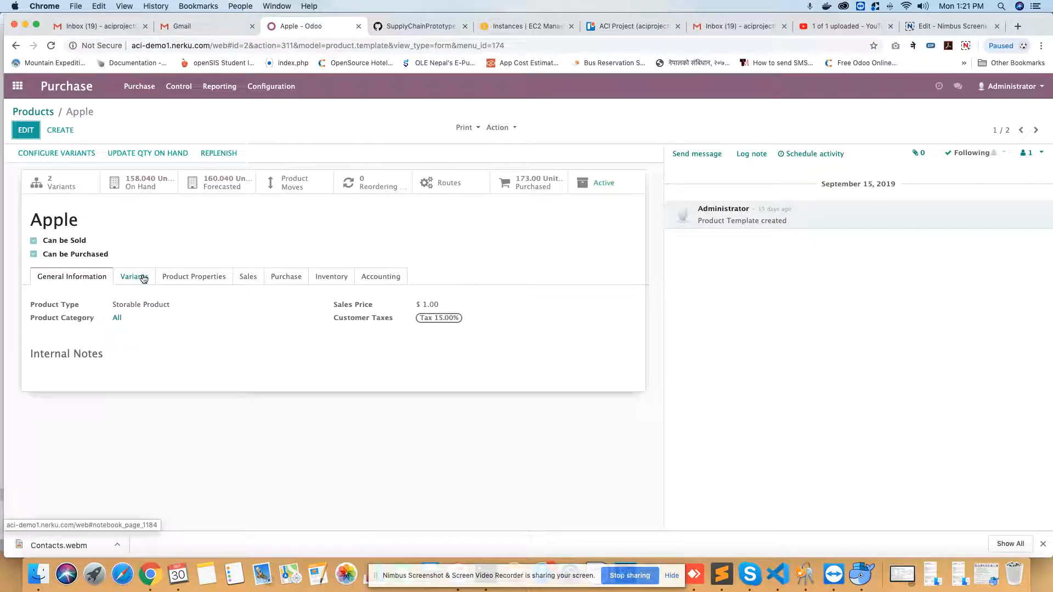
left_click(142, 278)
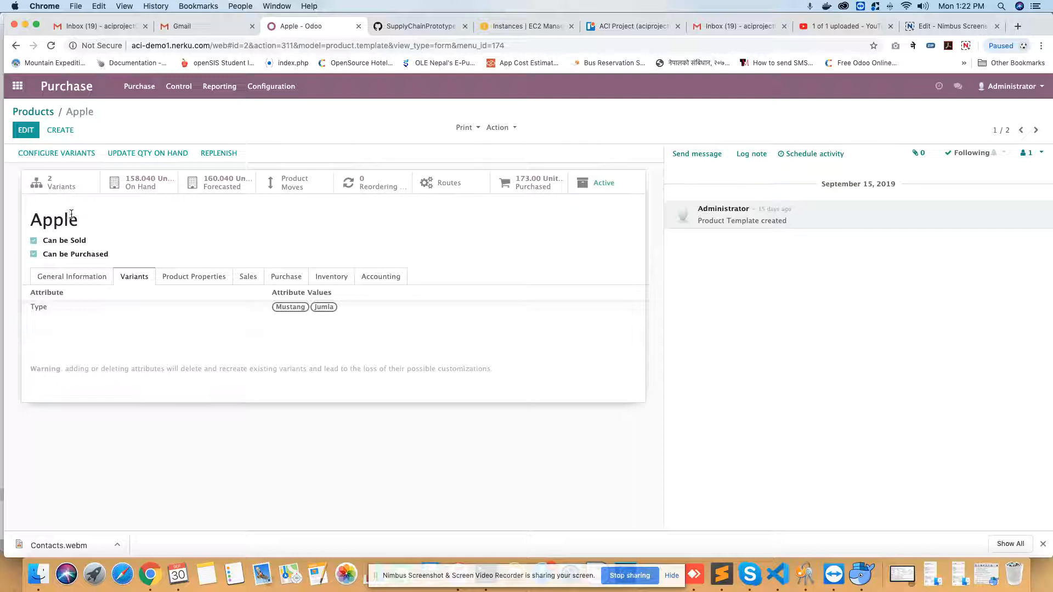
left_click(65, 184)
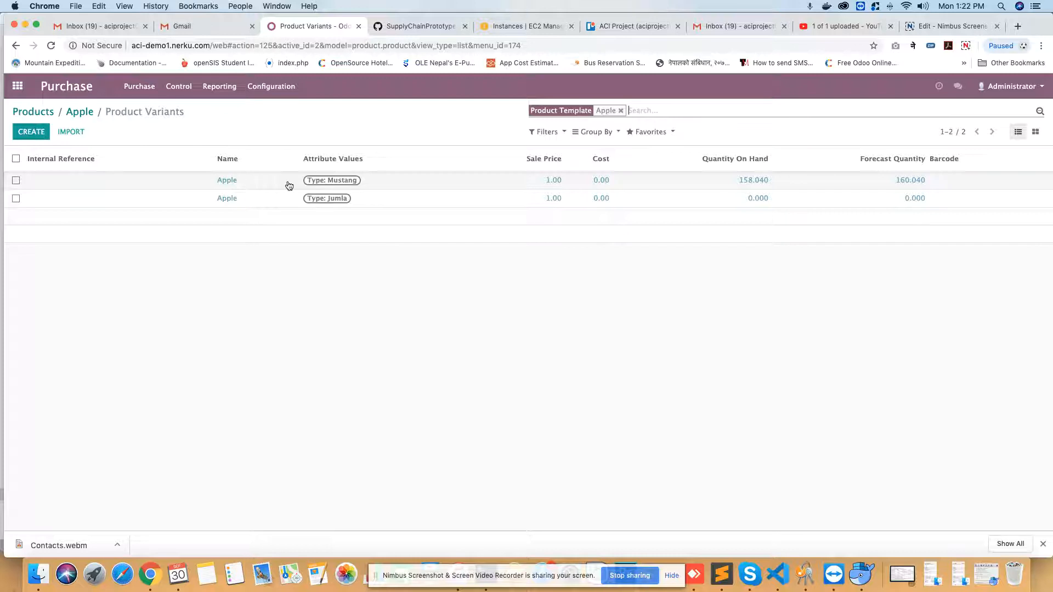
Open Apple's Mustang variant for editing, check its default mixture percentage, and save the form.
left_click(385, 183)
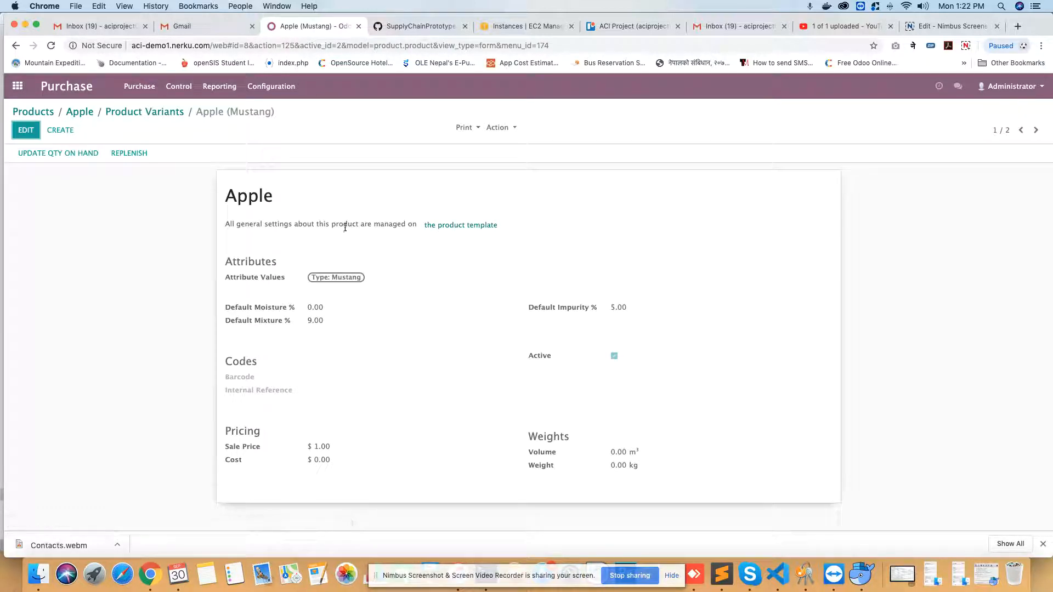
left_click(24, 130)
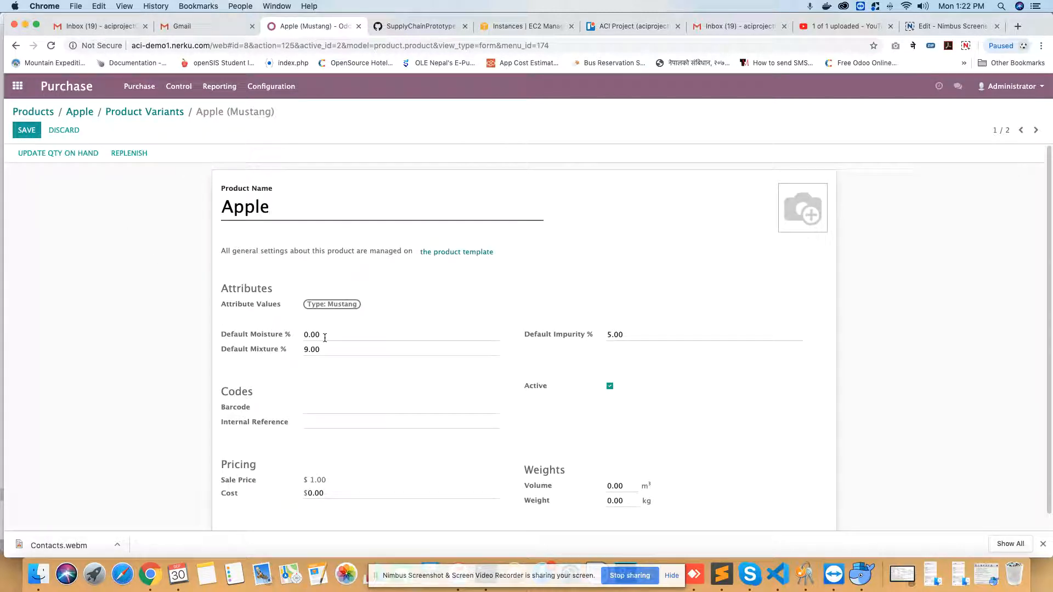
left_click_drag(324, 351, 297, 355)
left_click(324, 352)
left_click(26, 130)
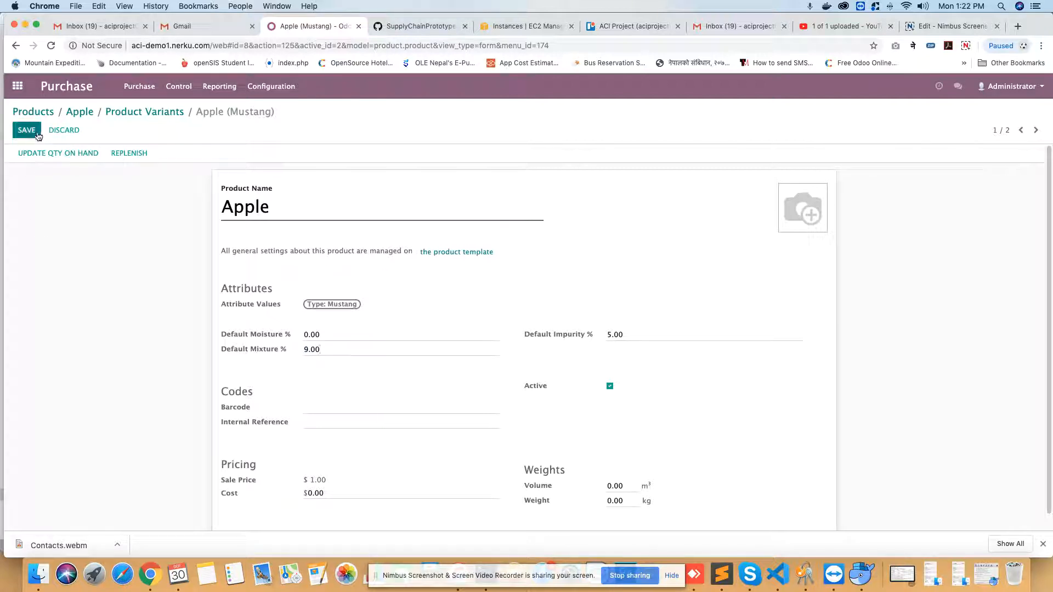
Edit Apple's Jumla variant, set Default Impurity to 6% and Default Mixture to 10%, and save it.
left_click(146, 115)
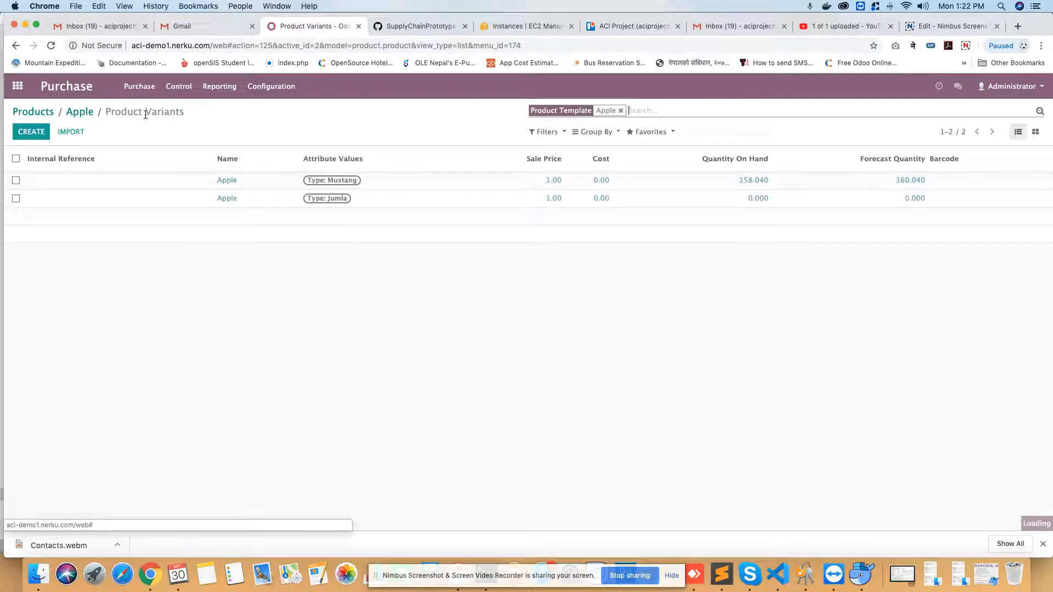
left_click(370, 201)
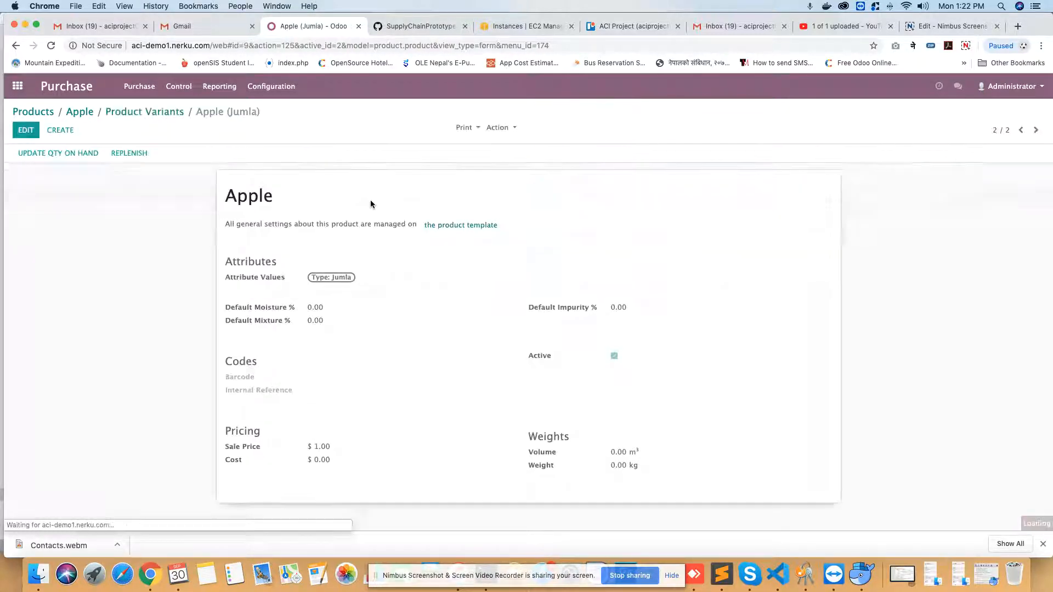
left_click(30, 133)
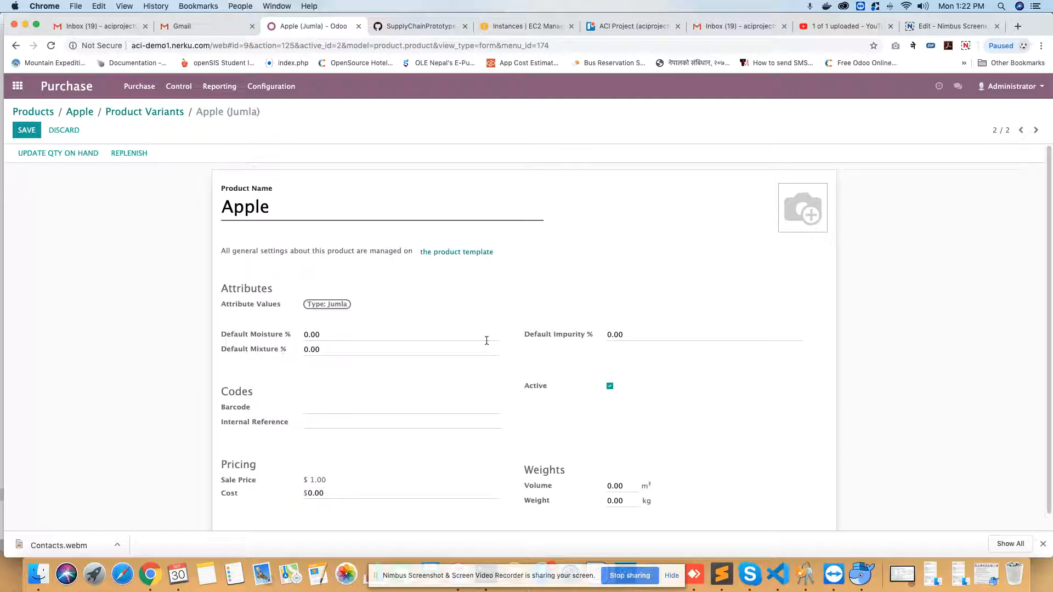
left_click_drag(625, 336, 606, 339)
key("BackSpace")
type("6")
left_click_drag(315, 349, 301, 351)
key("BackSpace")
left_click(26, 130)
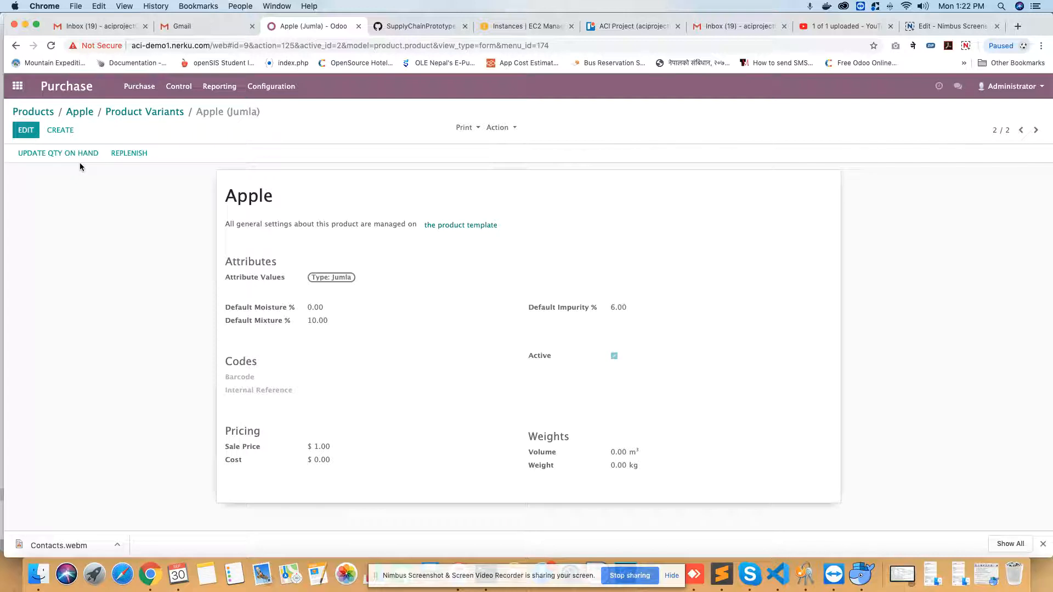
Return to the Apple product, view its variant list once more, and leave the list.
left_click(119, 112)
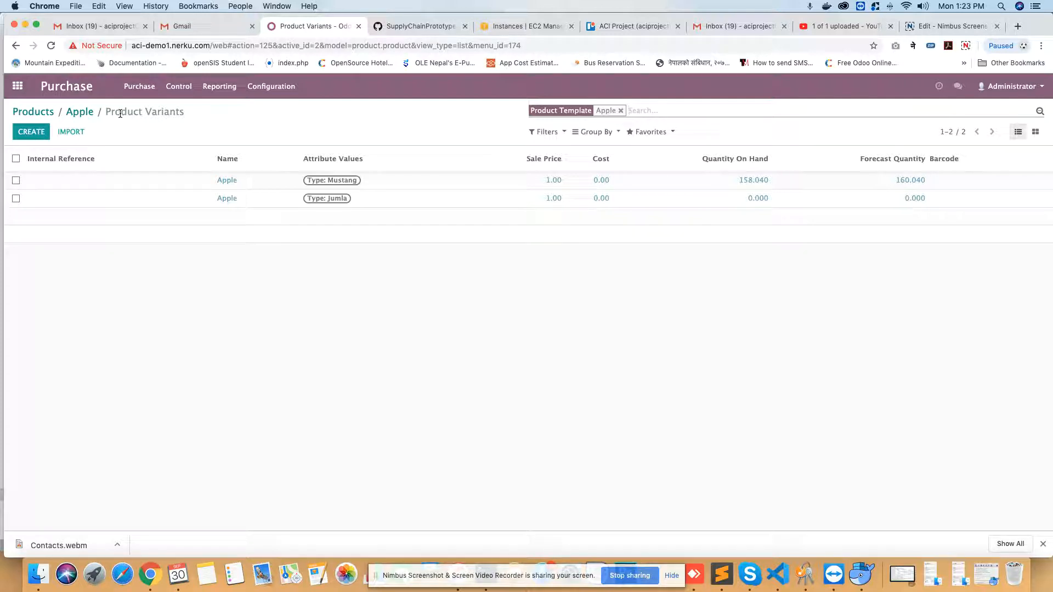
left_click(78, 117)
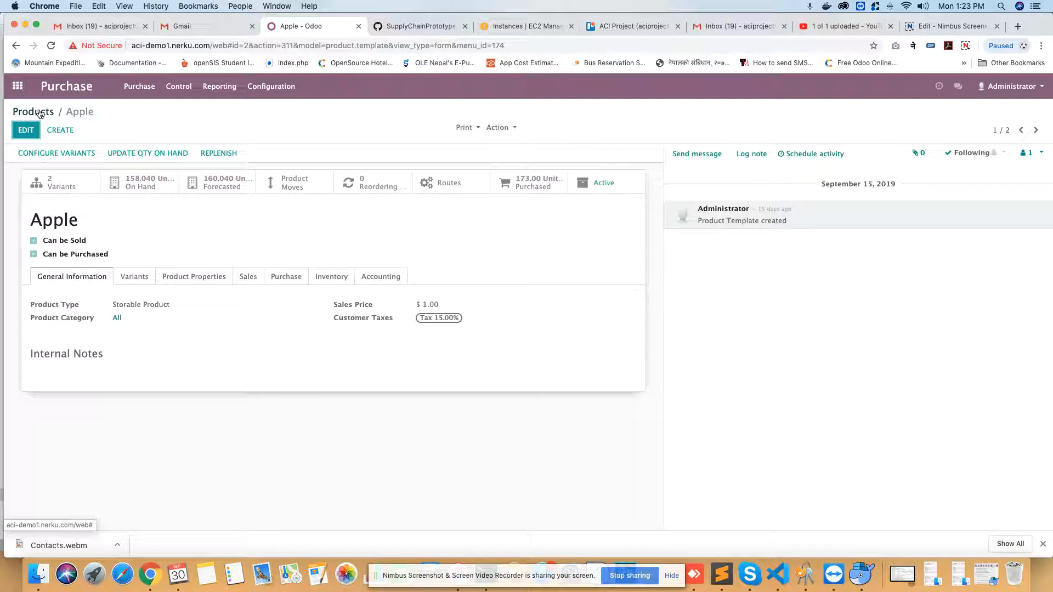
left_click(46, 183)
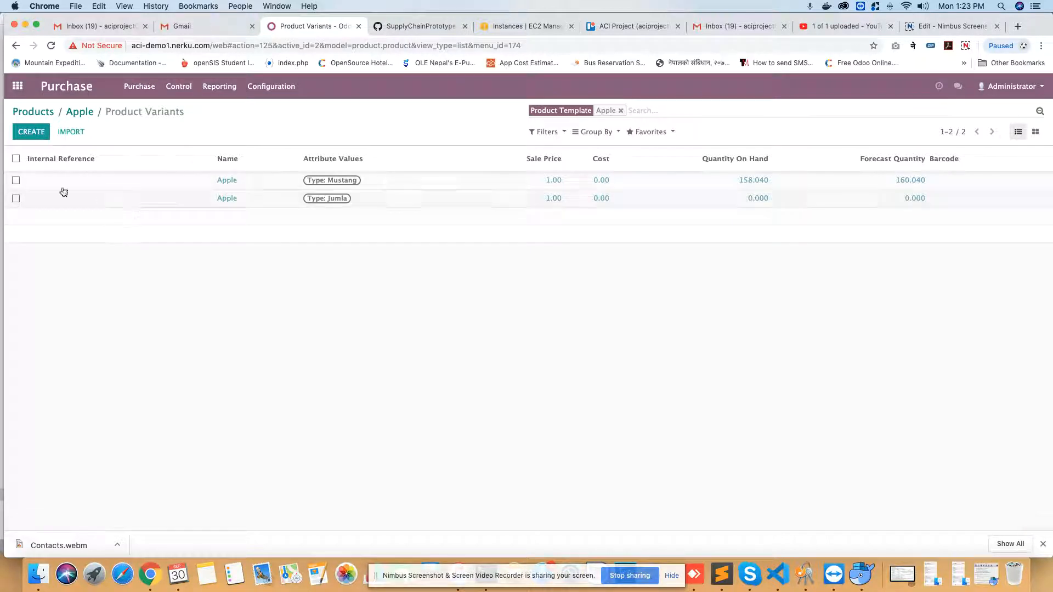
left_click(38, 115)
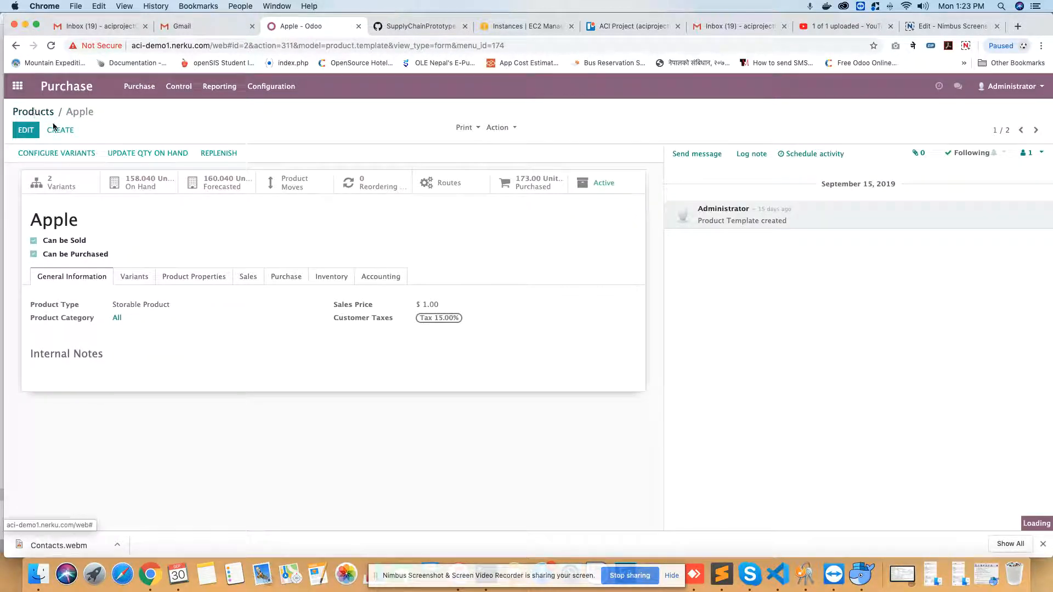
Open Apple for editing to review its product properties, sales settings and purchase vendors, and leave edit mode.
left_click(53, 178)
left_click(30, 137)
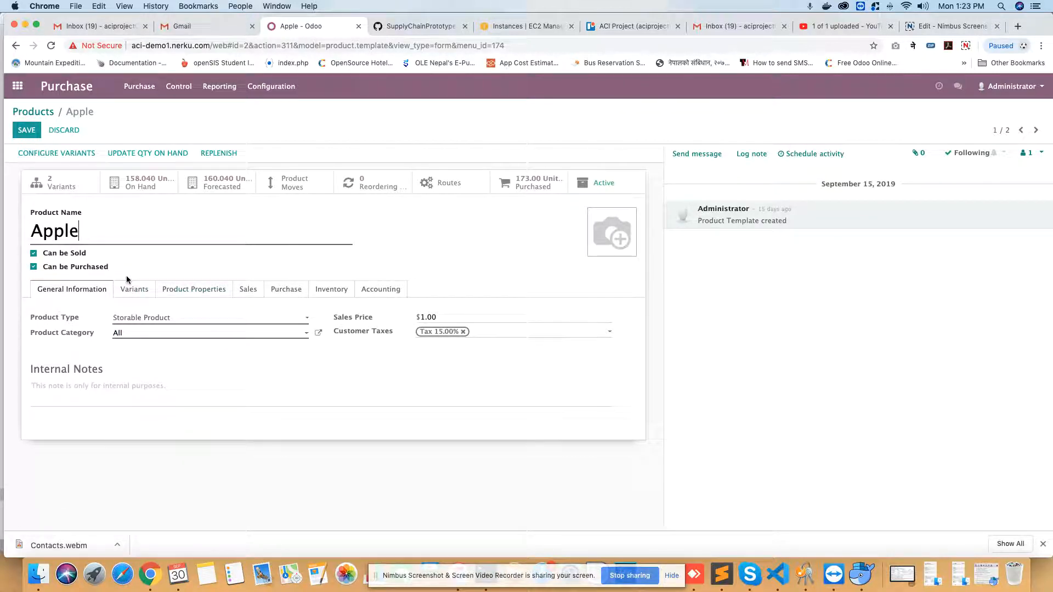
left_click(195, 290)
left_click(247, 290)
left_click(286, 290)
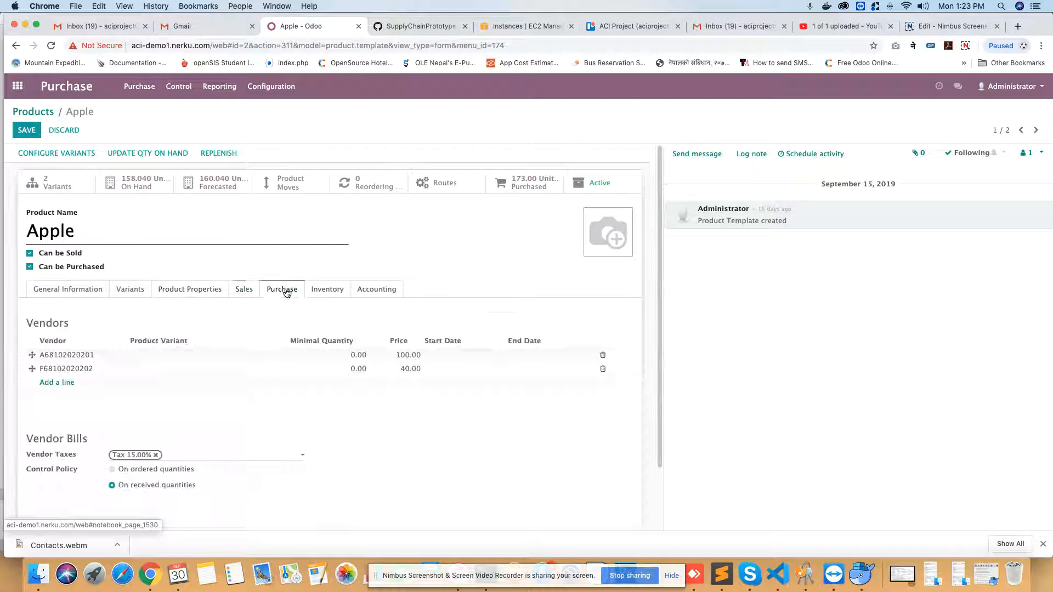
left_click(36, 113)
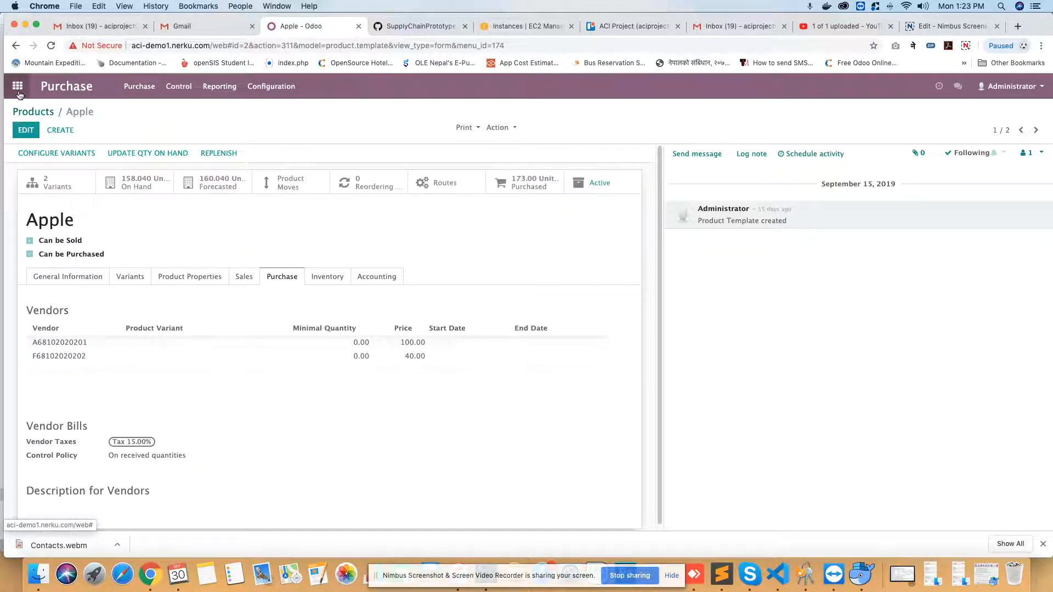
Go back to the purchase product list and remove its Can be Purchased filter.
left_click(36, 114)
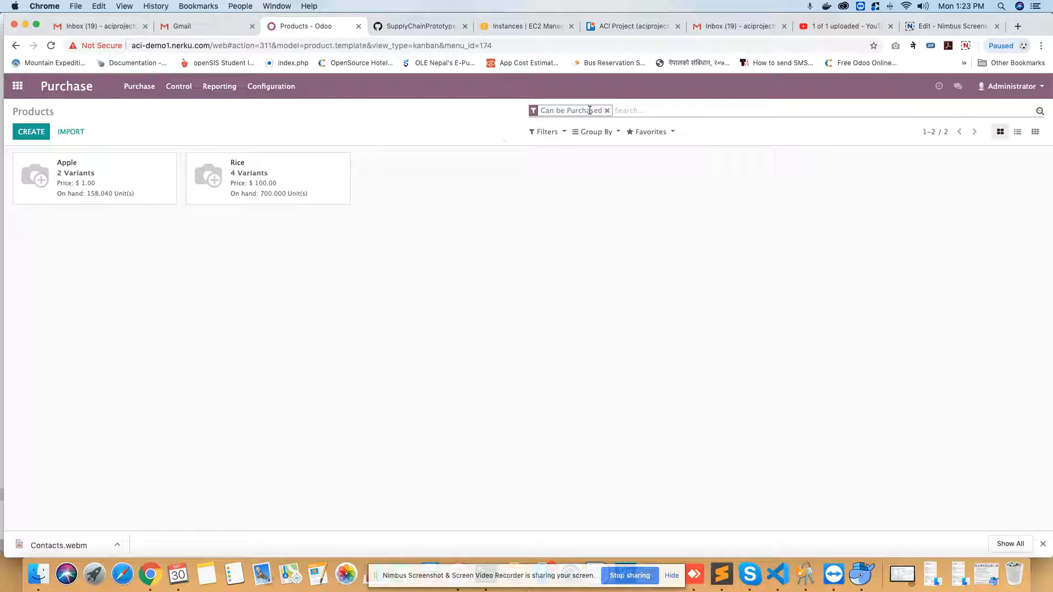
left_click(606, 111)
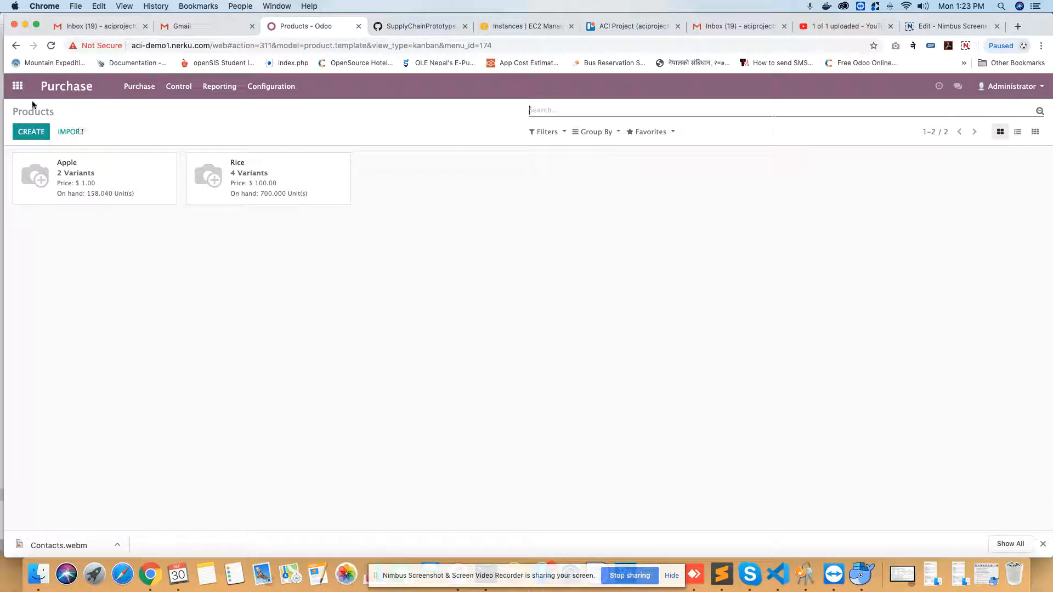
left_click(125, 92)
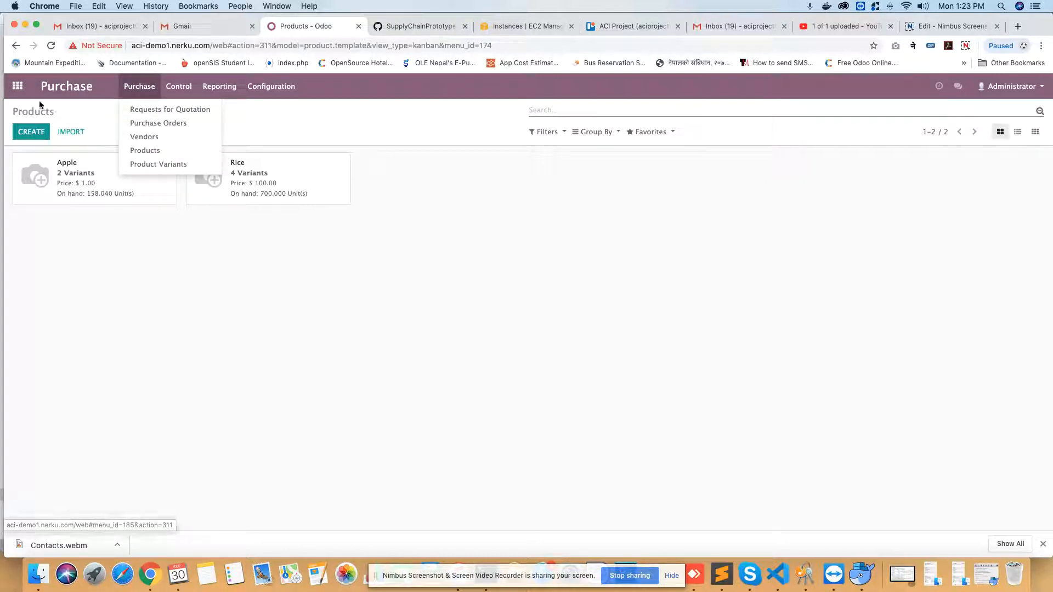
Switch to the Inventory module, try to open its product list, and reload the page.
left_click(18, 86)
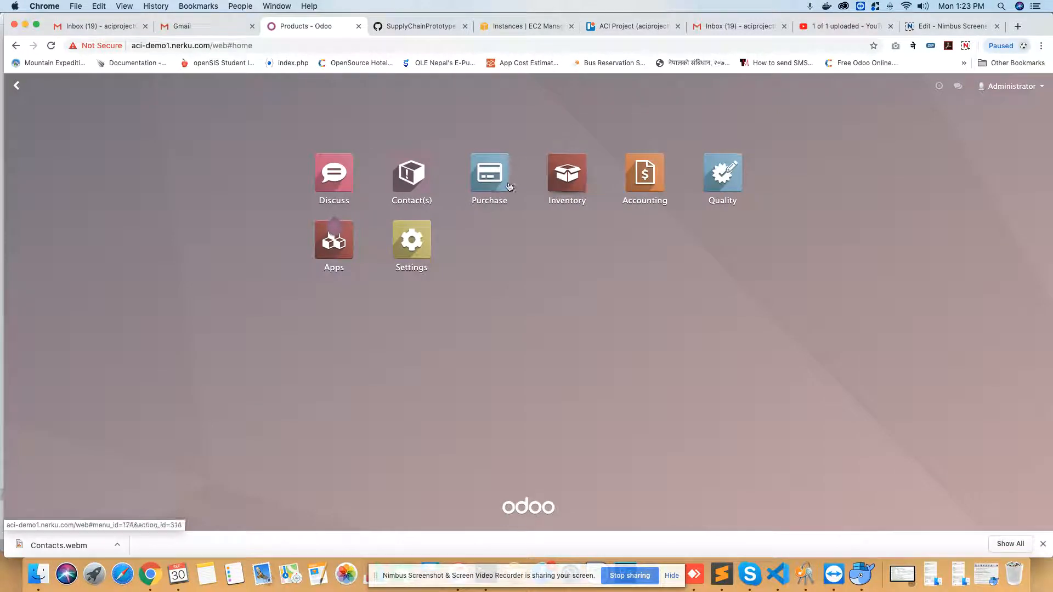
left_click(567, 181)
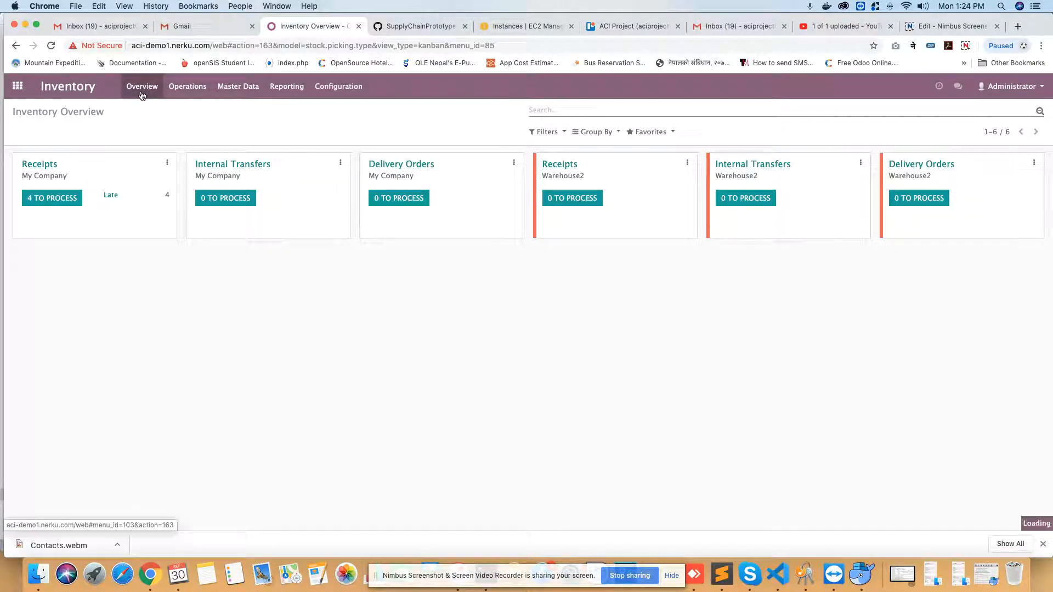
left_click(187, 92)
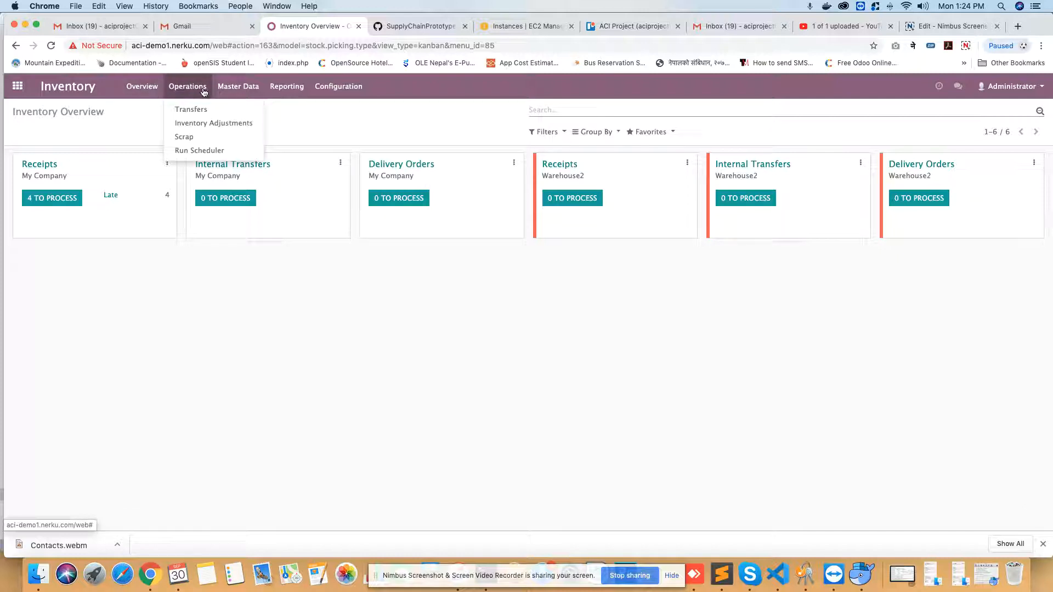
mouse_move(239, 89)
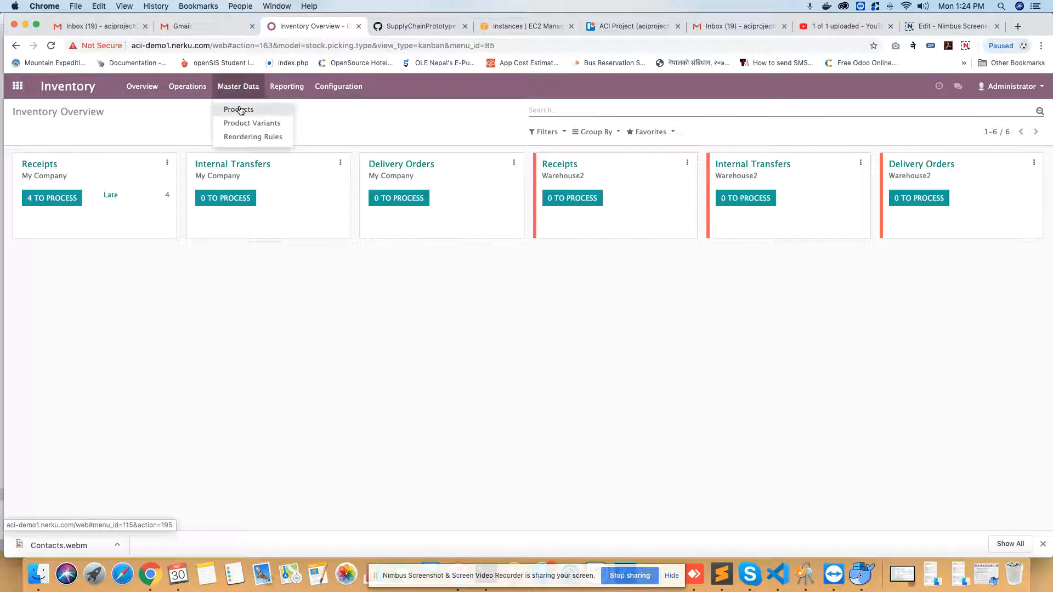
left_click(239, 109)
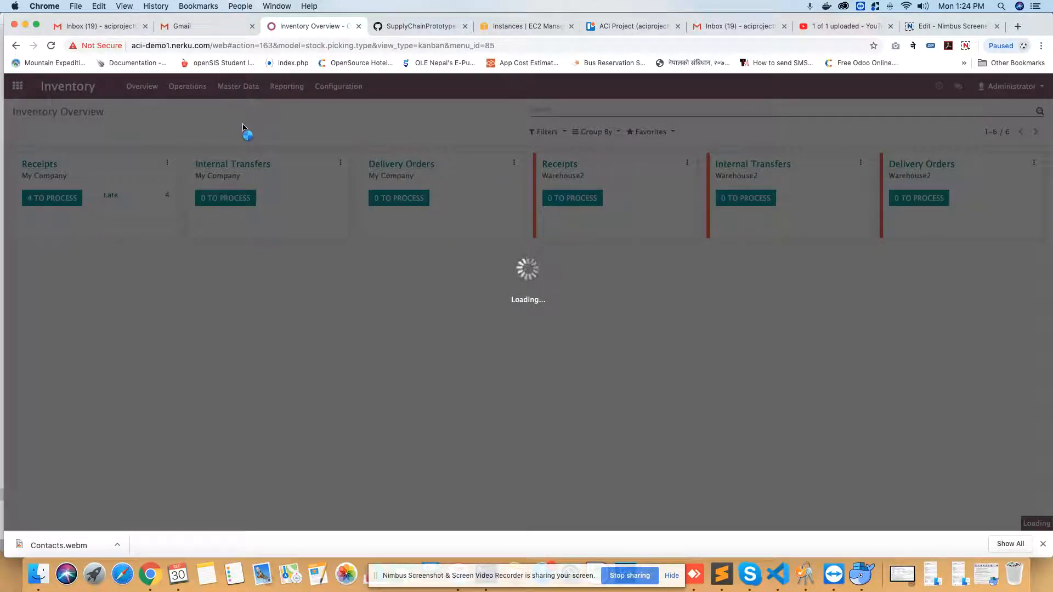
left_click(52, 46)
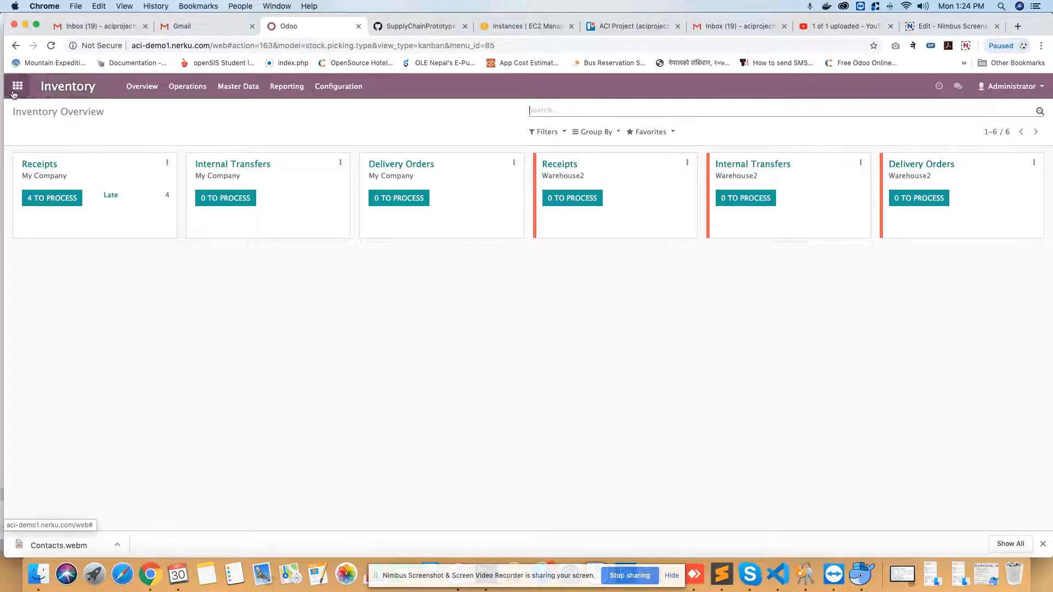
Switch to the Quality module and open its list of quality control points.
left_click(14, 93)
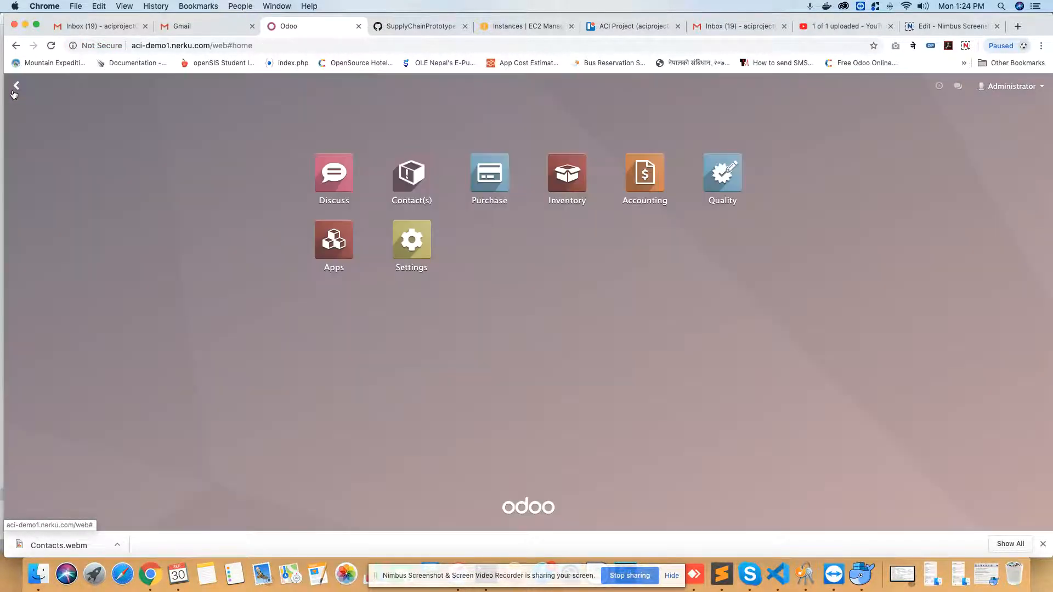
left_click(728, 170)
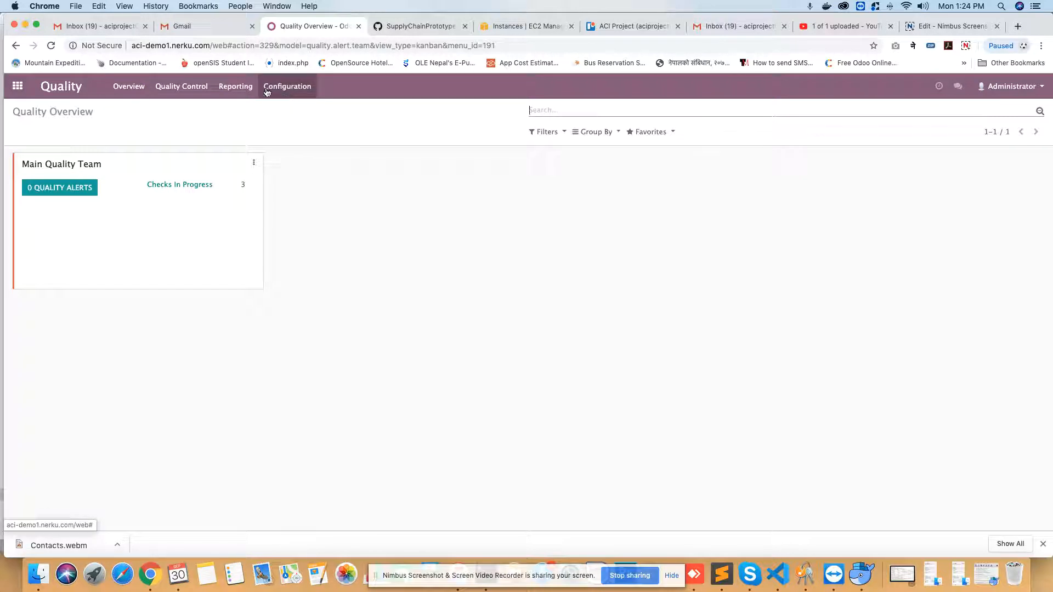
left_click(183, 96)
left_click(183, 111)
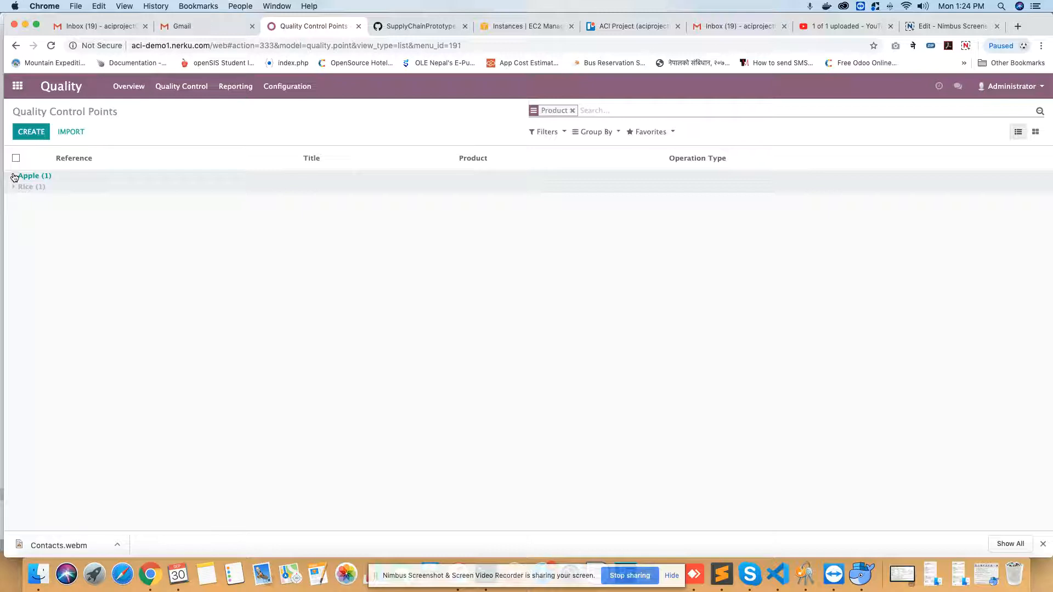
Open Apple's quality control point for editing and review its control type and team options.
left_click(15, 177)
left_click(83, 190)
left_click(25, 131)
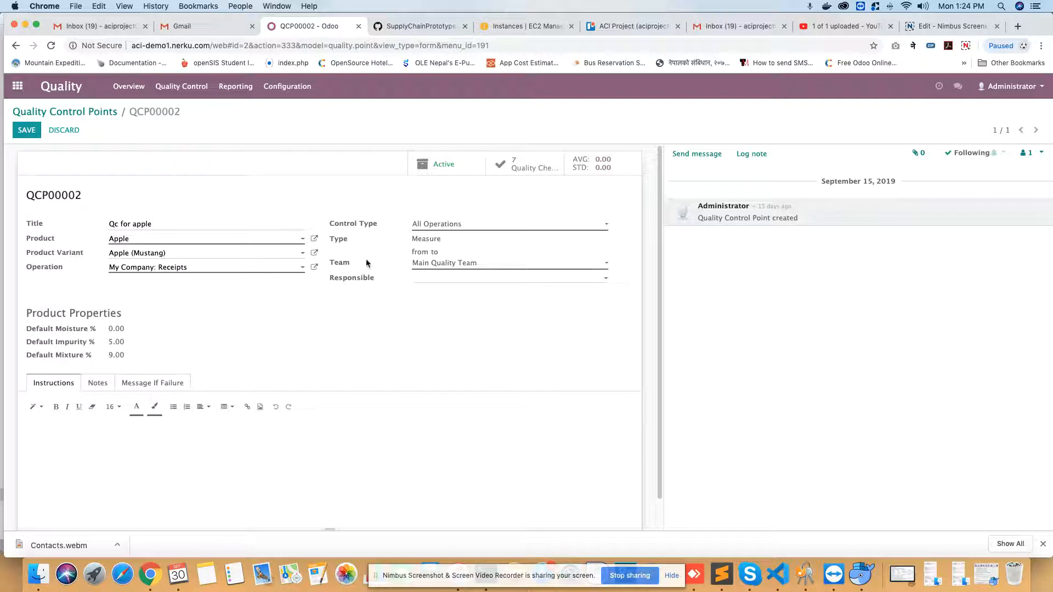
left_click(459, 230)
left_click(459, 225)
left_click(444, 267)
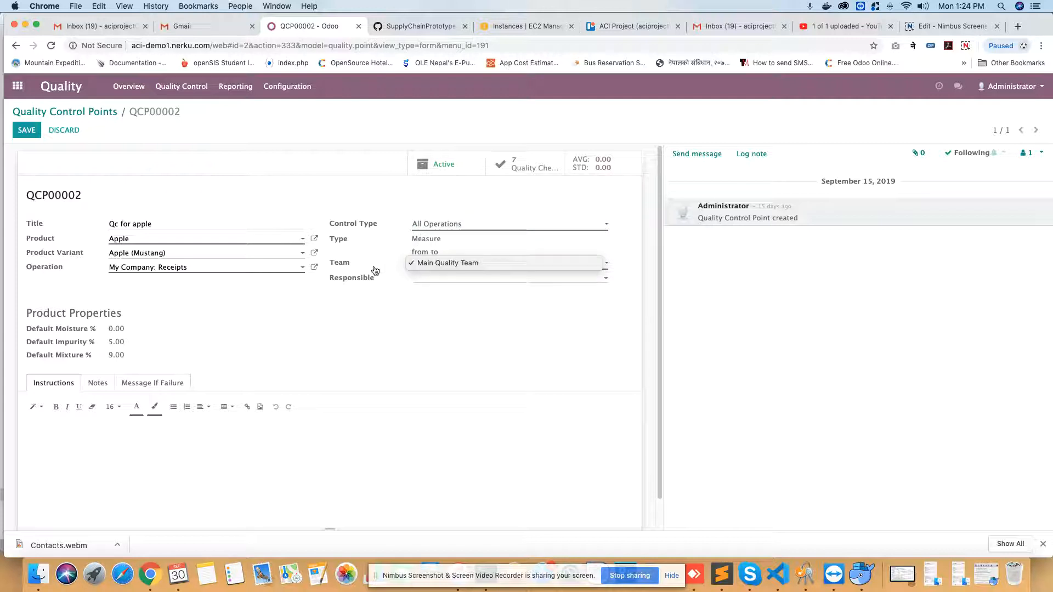
left_click(429, 264)
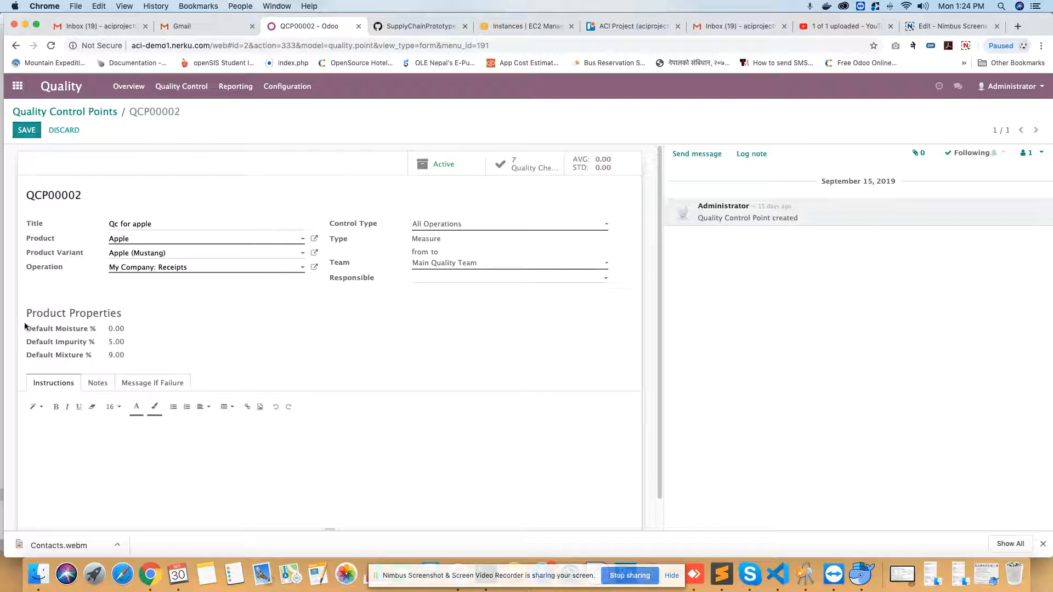
Review the control point's product properties, notes and failure message, then save it and return to the control point list.
left_click_drag(27, 313, 129, 354)
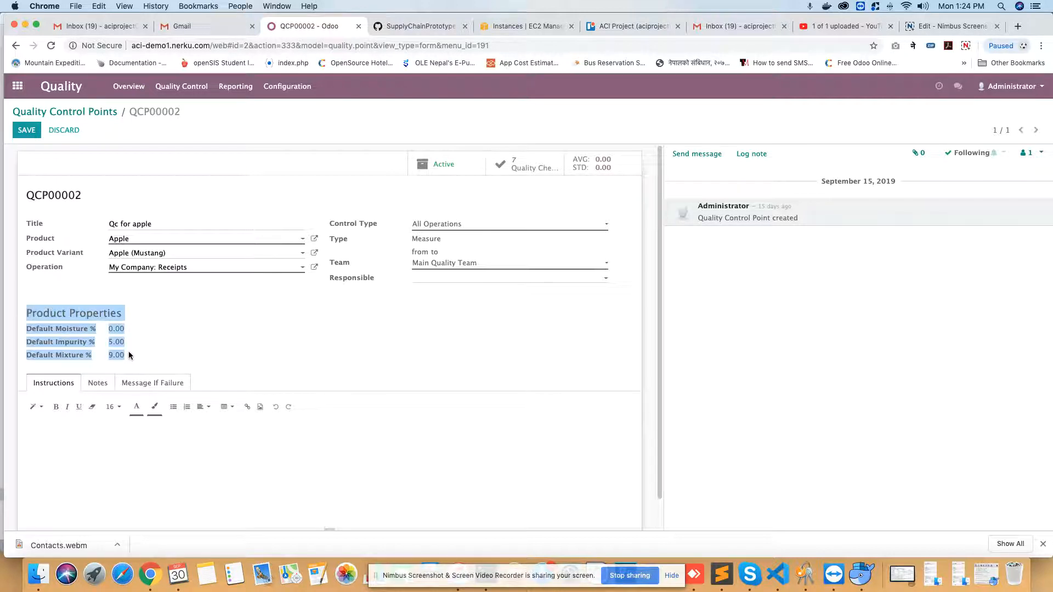
left_click(219, 346)
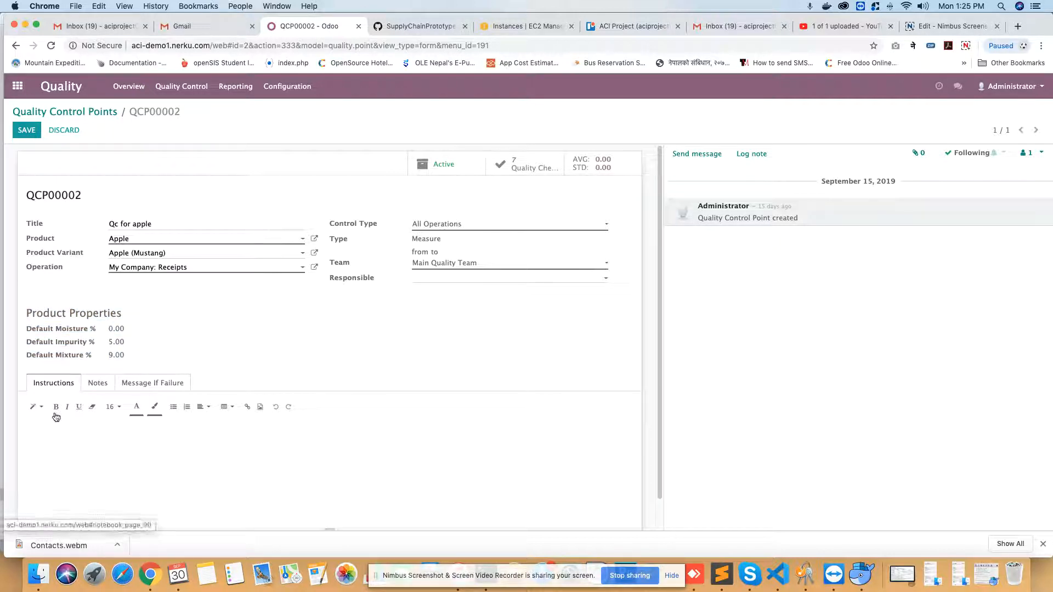
left_click(99, 385)
left_click(153, 383)
left_click(81, 440)
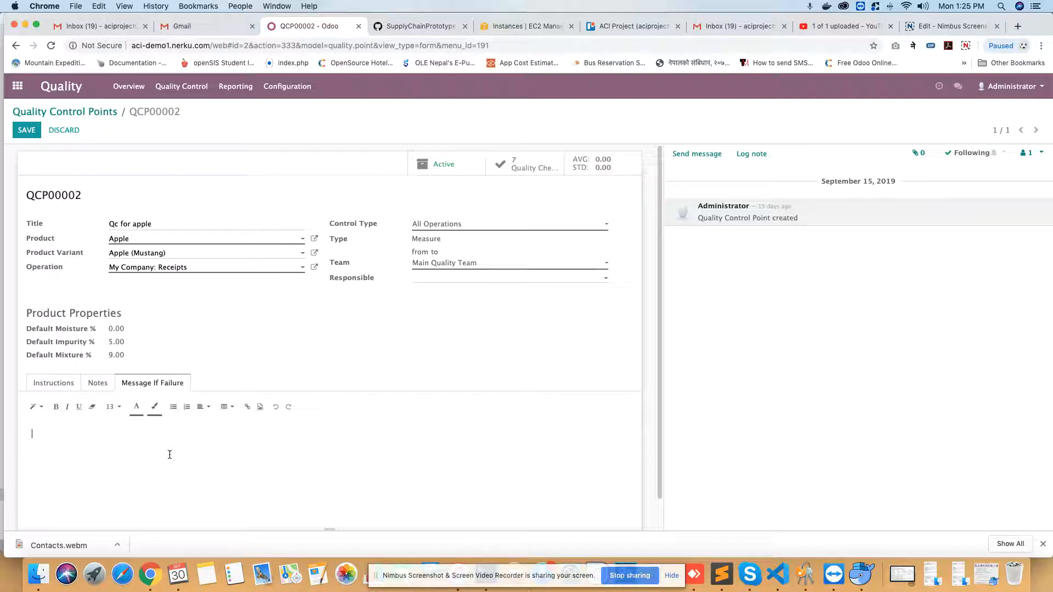
left_click(24, 137)
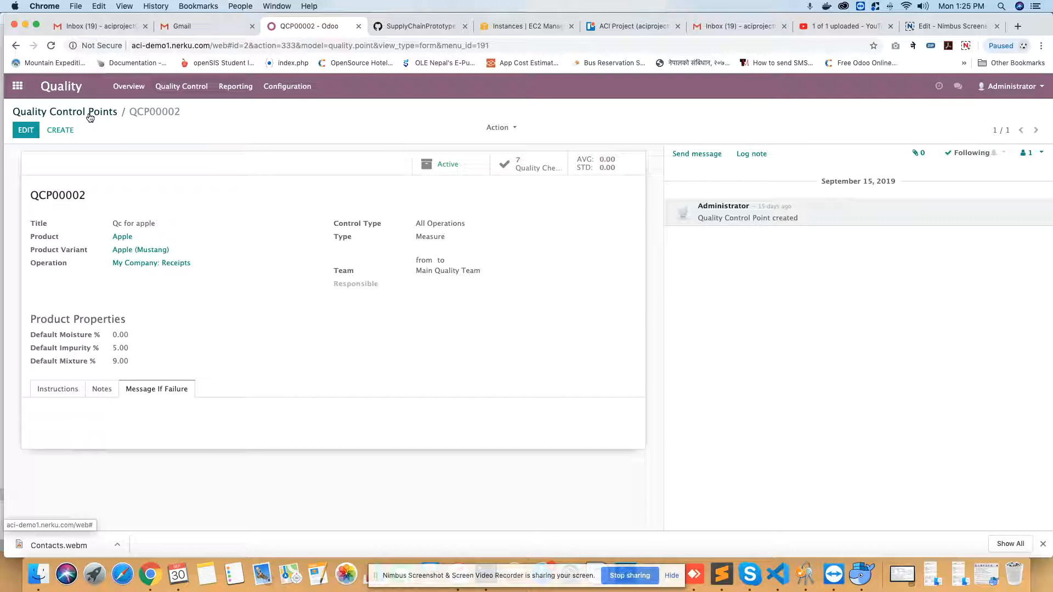
left_click(90, 116)
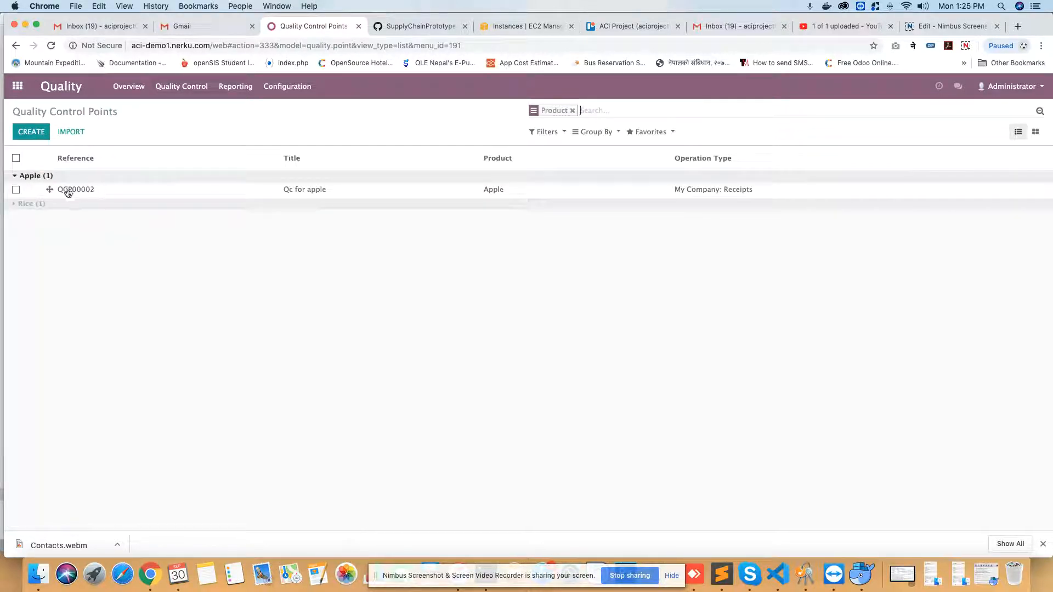
Switch to the Purchase module and create a request for quotation with Annapurna Agro Centre as vendor.
left_click(18, 86)
left_click(490, 177)
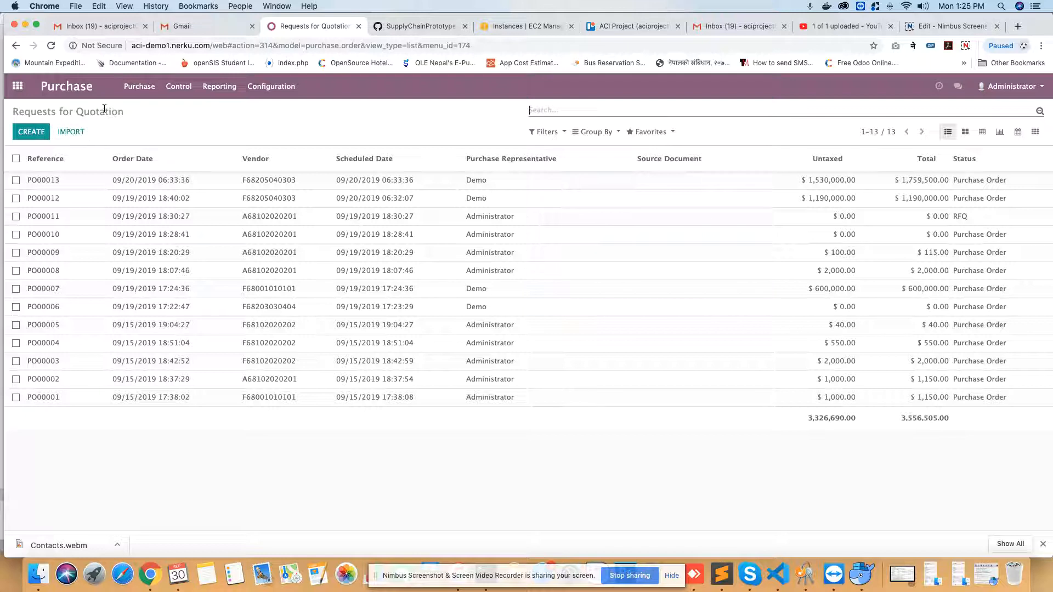
left_click(36, 134)
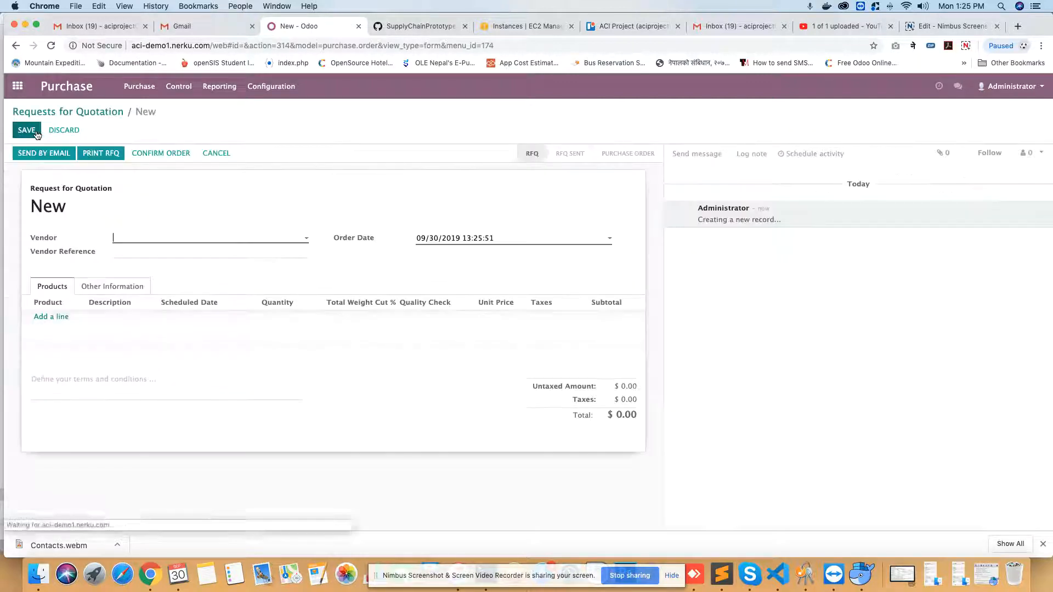
left_click(148, 242)
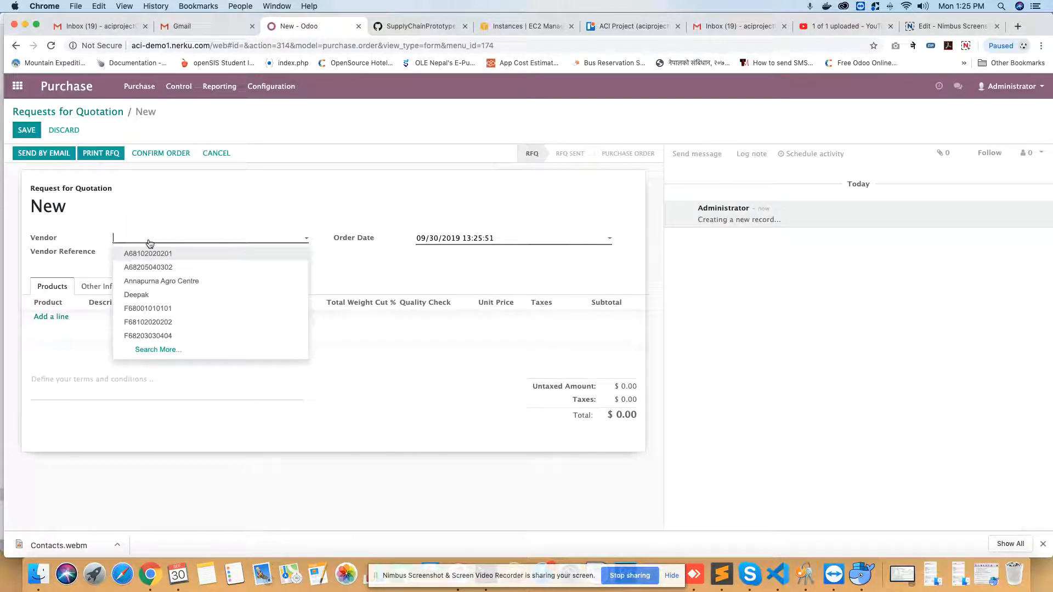
left_click(151, 282)
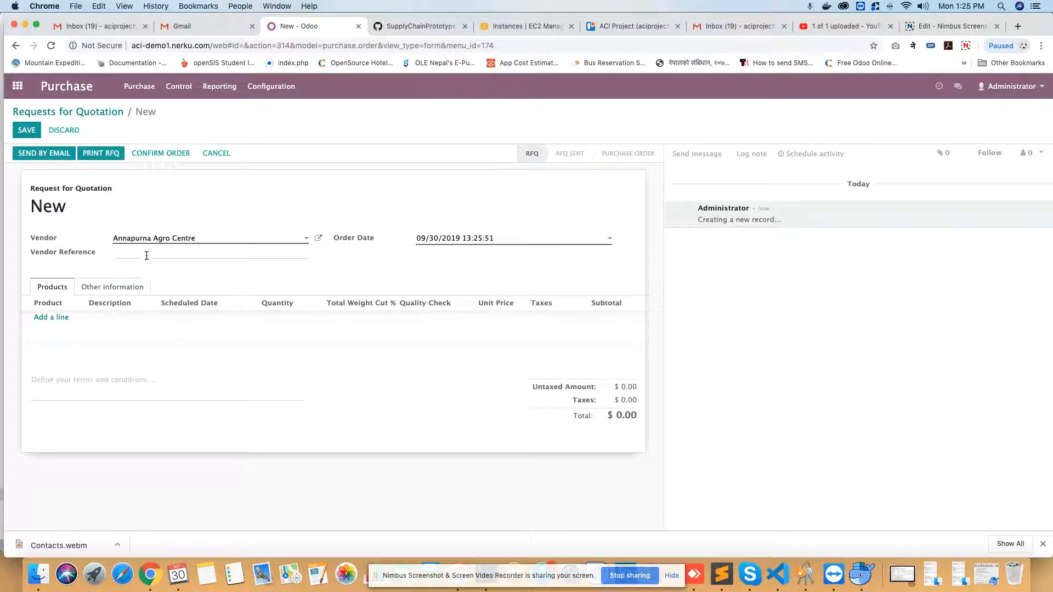
Set the request's vendor reference to Kolei.
left_click(147, 254)
type("State")
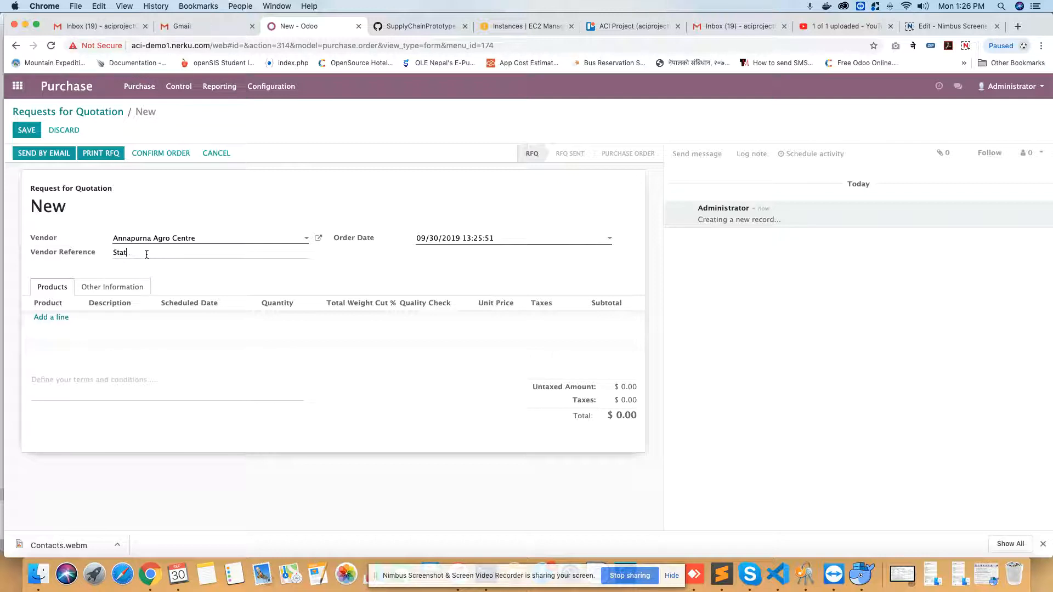
key("BackSpace")
type("KOlei")
key("BackSpace")
type("olei")
left_click_drag(136, 252, 105, 248)
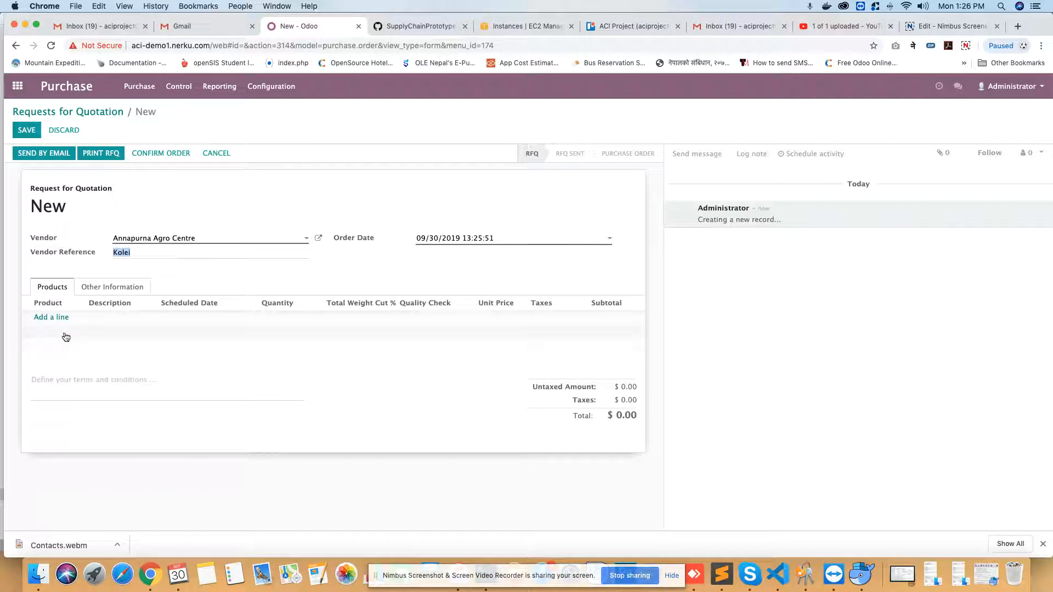
Add an Apple (Mustang) product line to the request and remove its 15% tax.
left_click(55, 317)
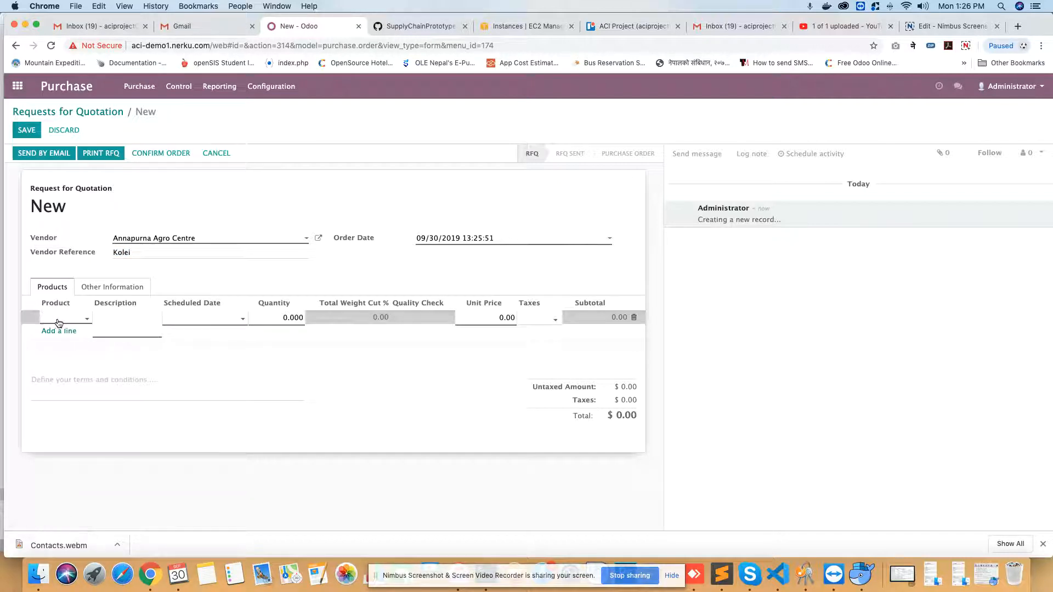
left_click(58, 320)
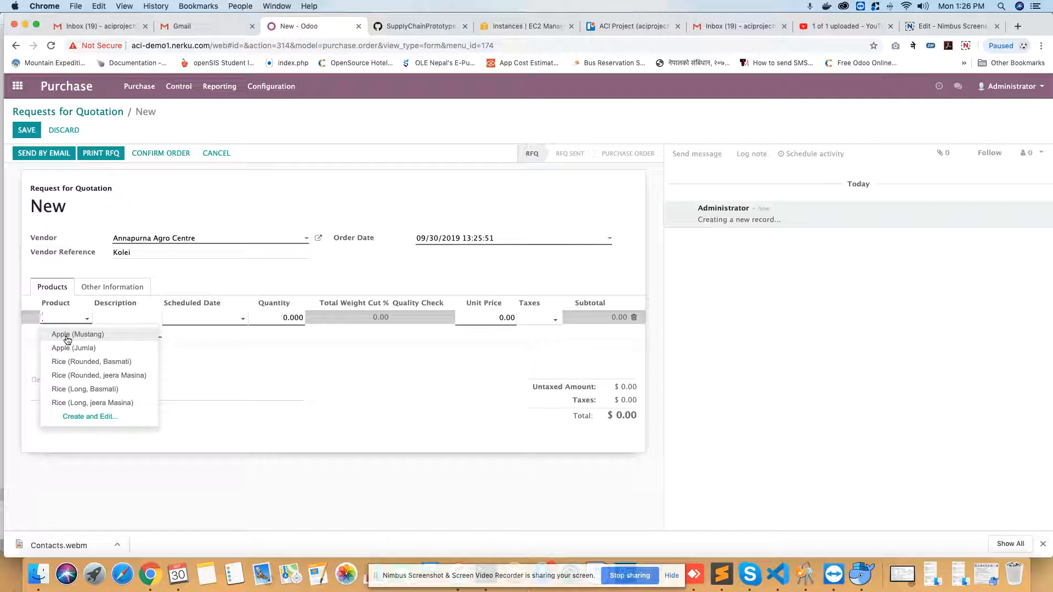
left_click(68, 339)
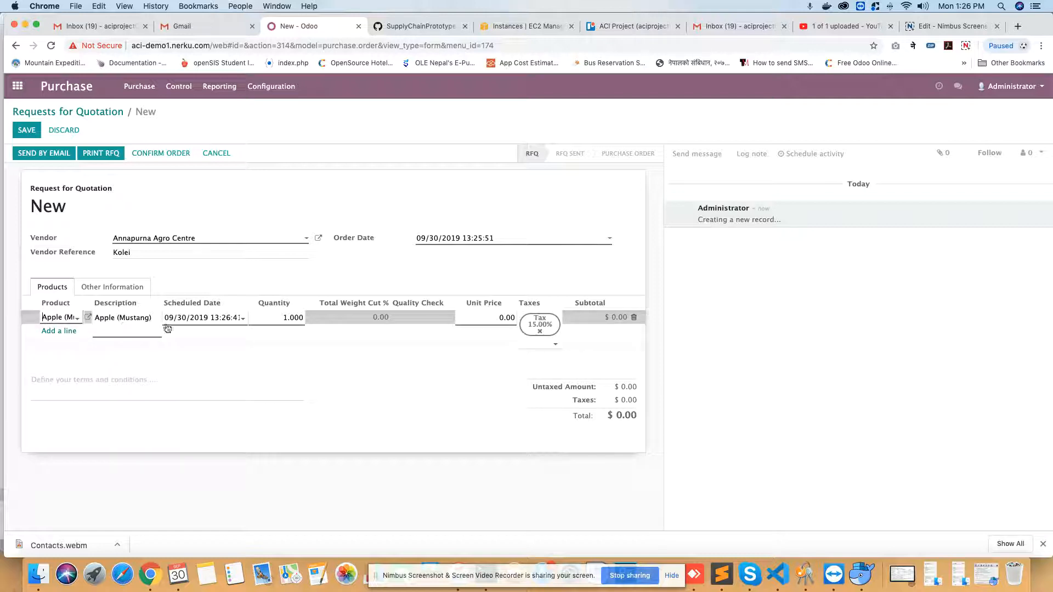
left_click(539, 331)
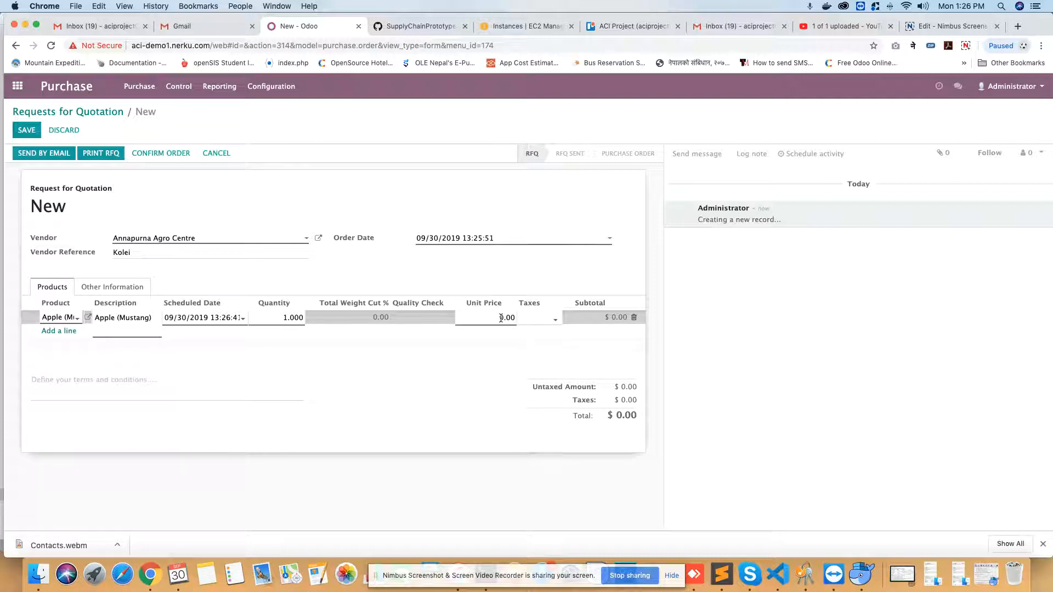
Set the Apple (Mustang) line's quantity to 1000 and its unit price to 100.
left_click_drag(279, 318, 326, 319)
key("BackSpace")
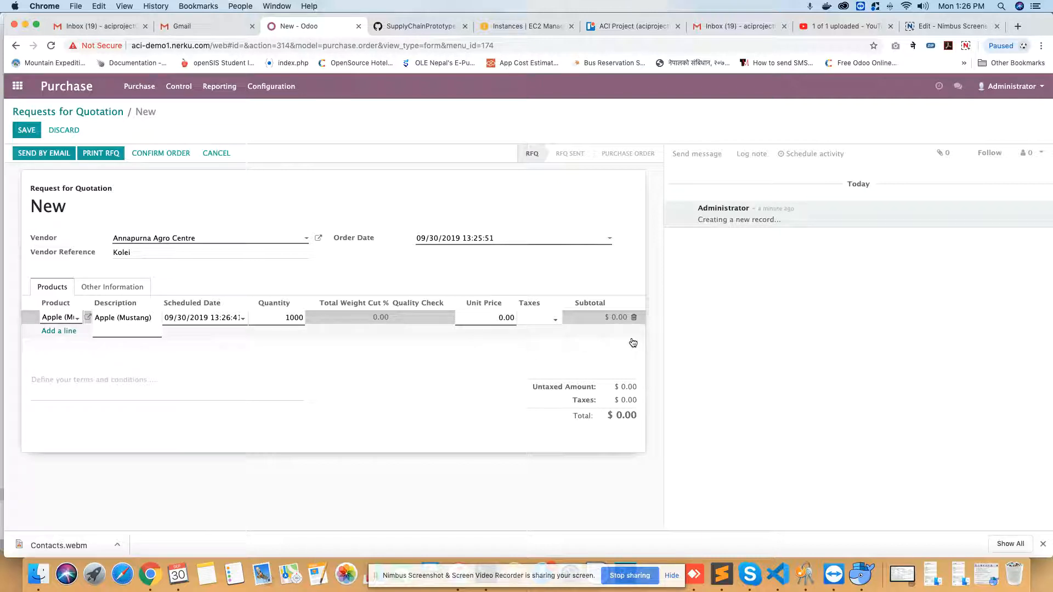
left_click_drag(495, 319, 509, 319)
key("BackSpace")
type("100")
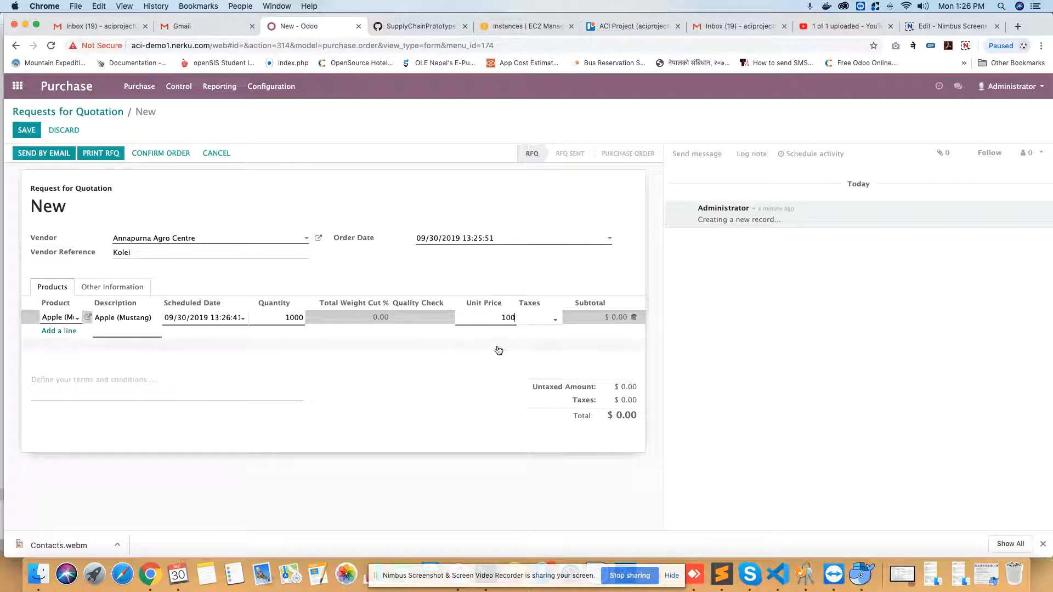
left_click(494, 352)
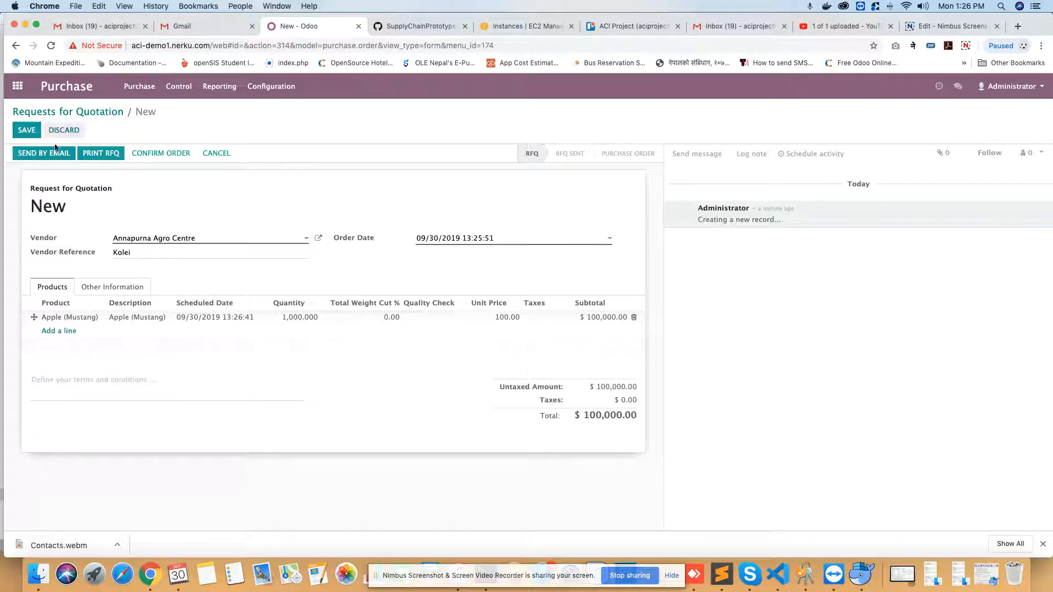
Confirm the request as a purchase order and open its receipt.
left_click(158, 154)
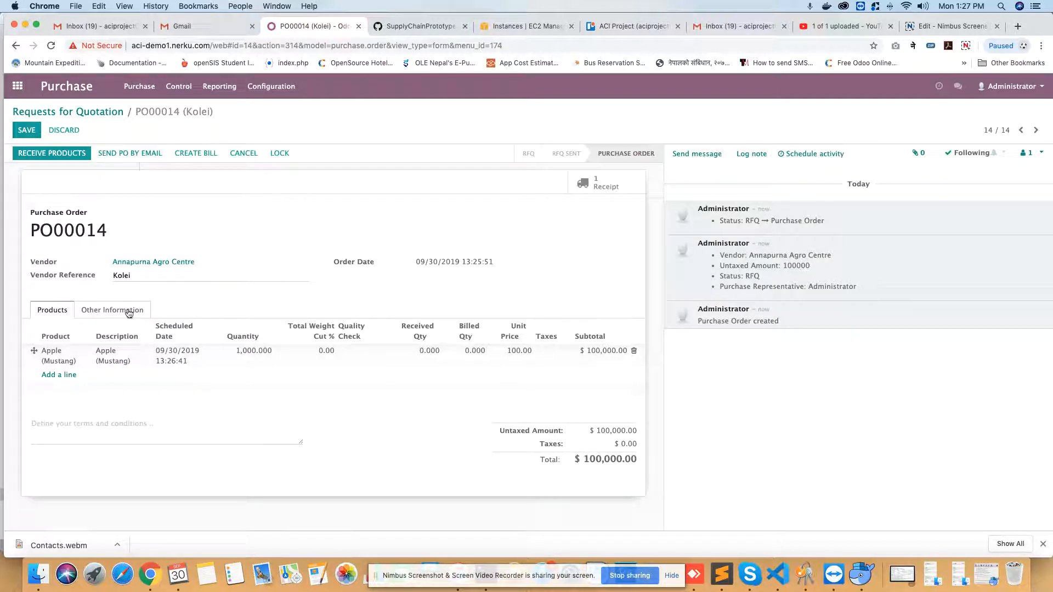
left_click(602, 187)
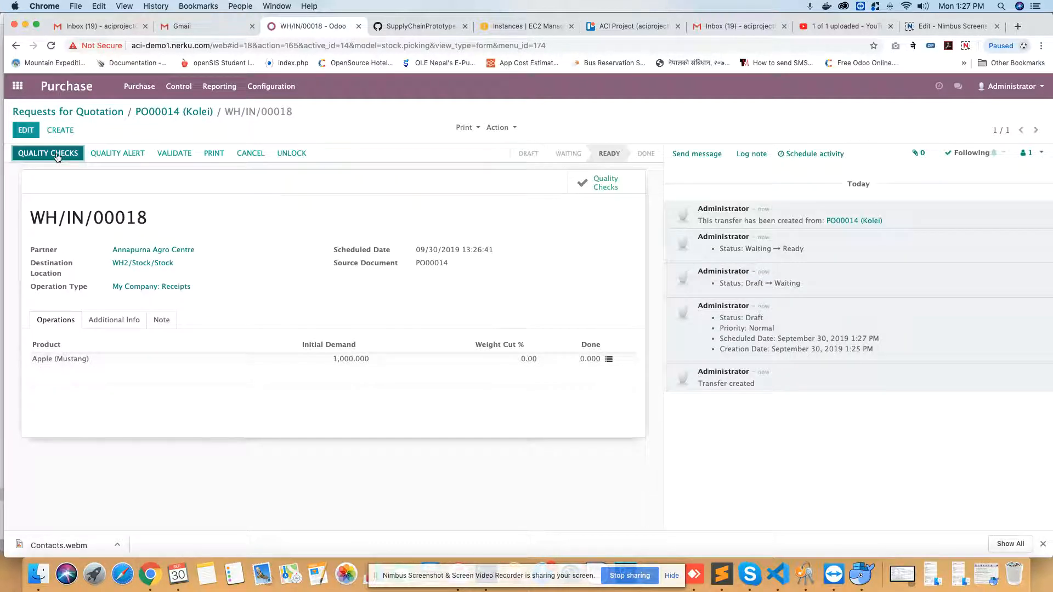
Record the receipt's quality check for Apple (Mustang) with measured moisture 10% and measured mixture 5%, and validate the check.
left_click(57, 156)
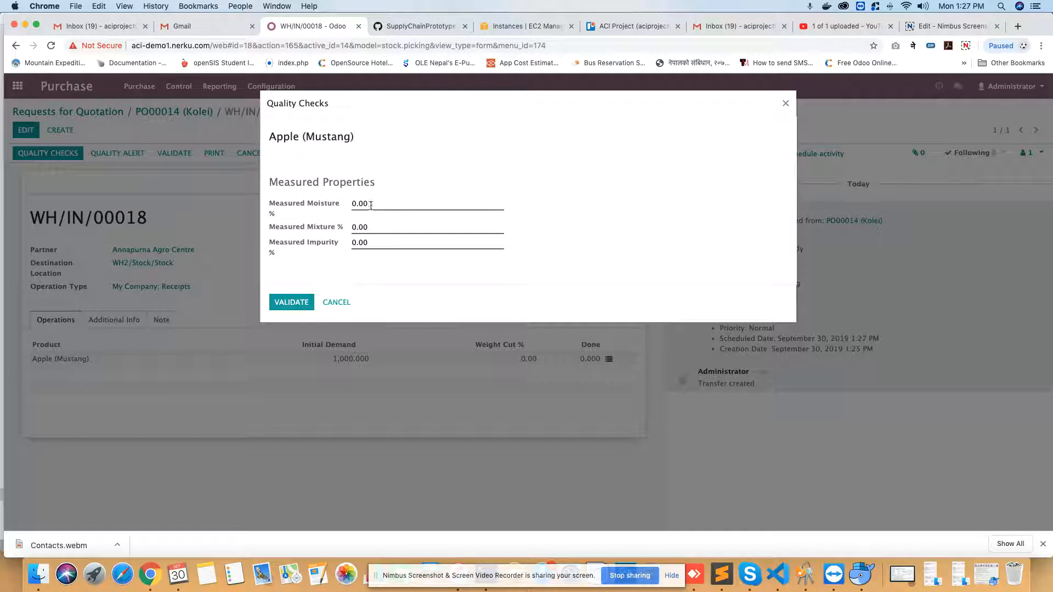
left_click_drag(370, 204, 351, 204)
key("BackSpace")
type("10")
left_click(369, 229)
key("BackSpace")
type("5")
left_click(294, 304)
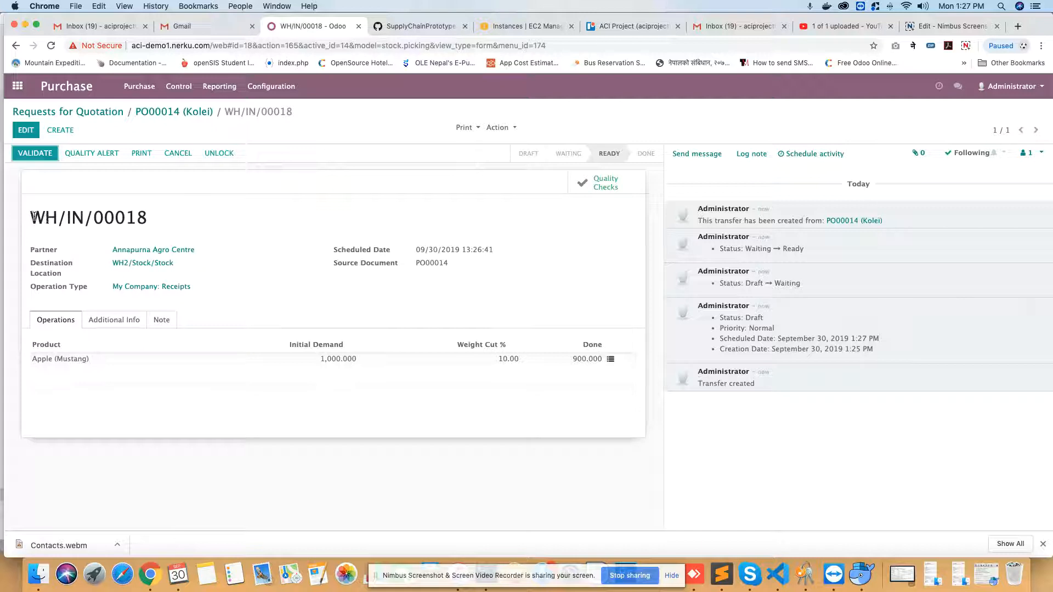
Validate the incoming receipt without creating a backorder.
left_click_drag(32, 217, 154, 222)
left_click(153, 222)
left_click(35, 154)
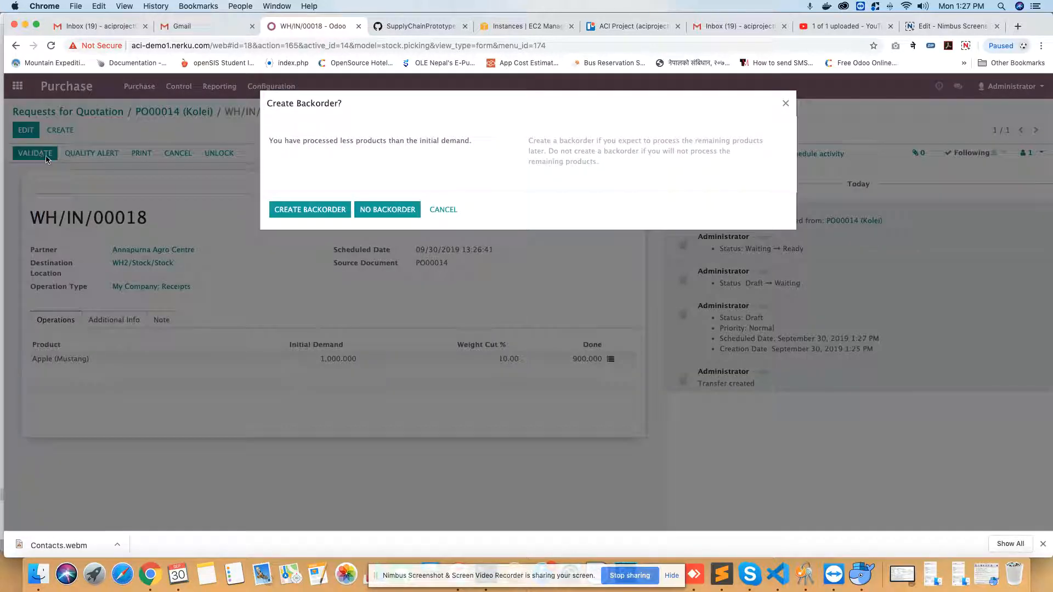
left_click(382, 211)
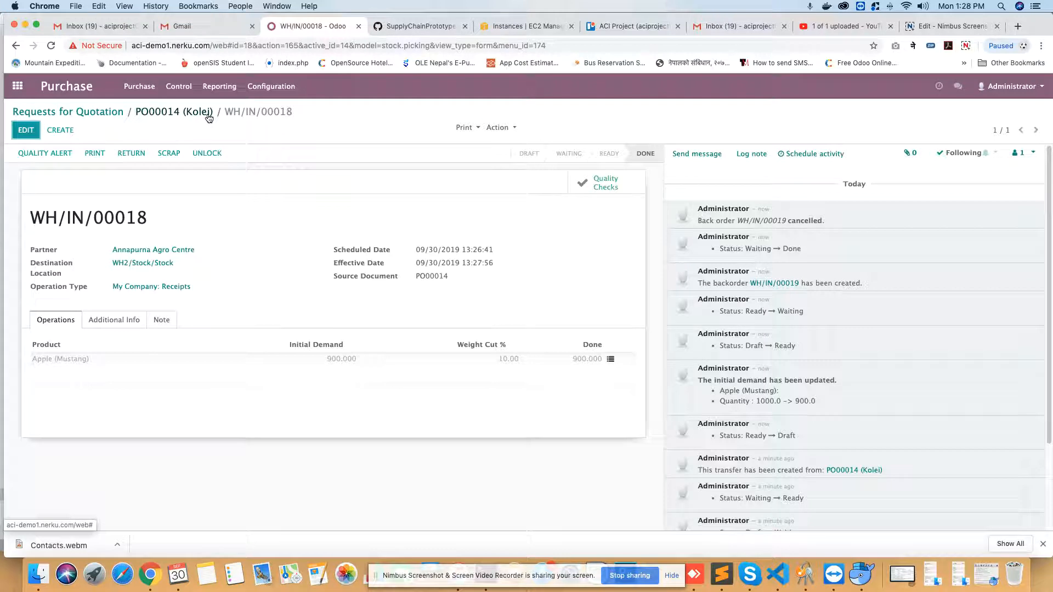
Create the vendor bill from the purchase order and validate it.
left_click(173, 111)
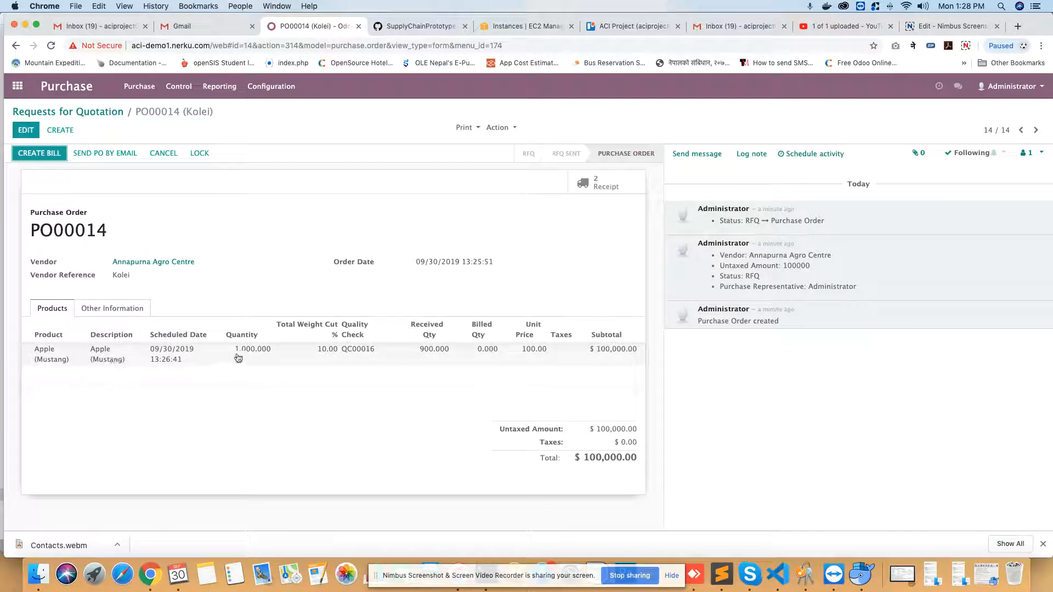
left_click(41, 154)
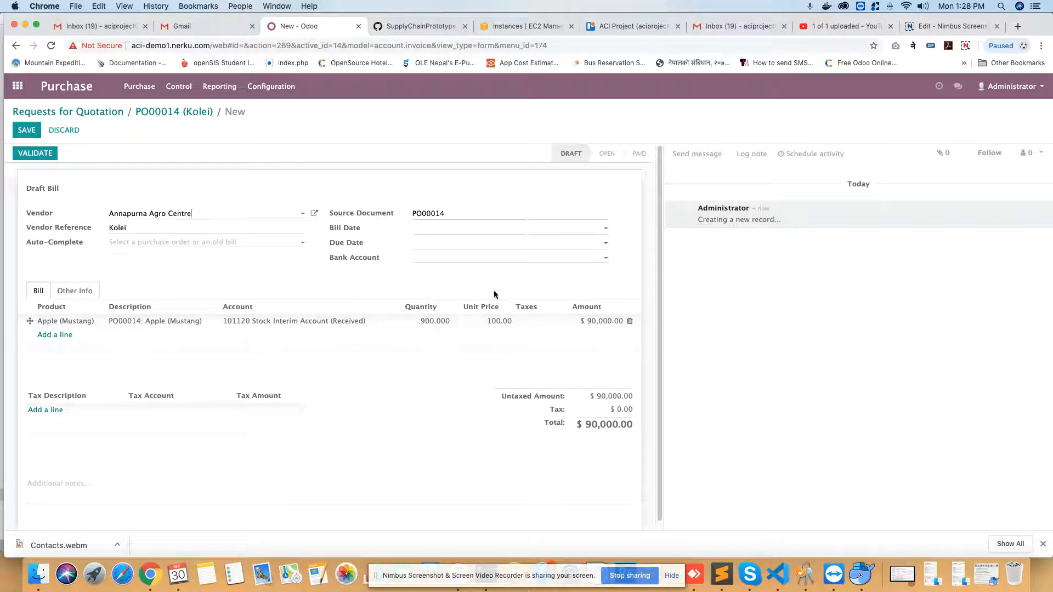
left_click(39, 155)
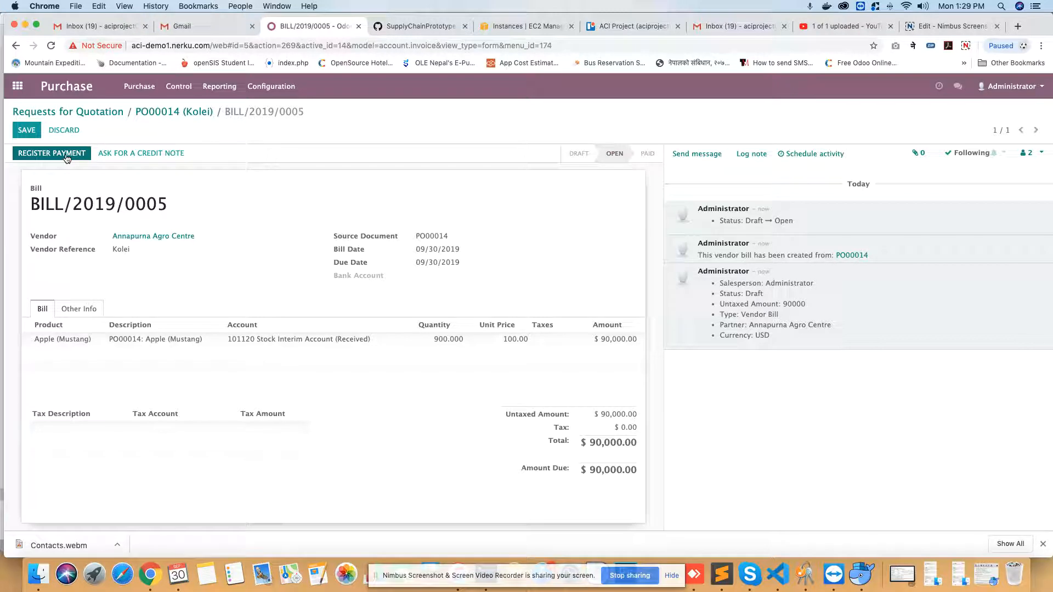
Return to the purchase order, view its linked vendor bill and go back to the order.
left_click(141, 111)
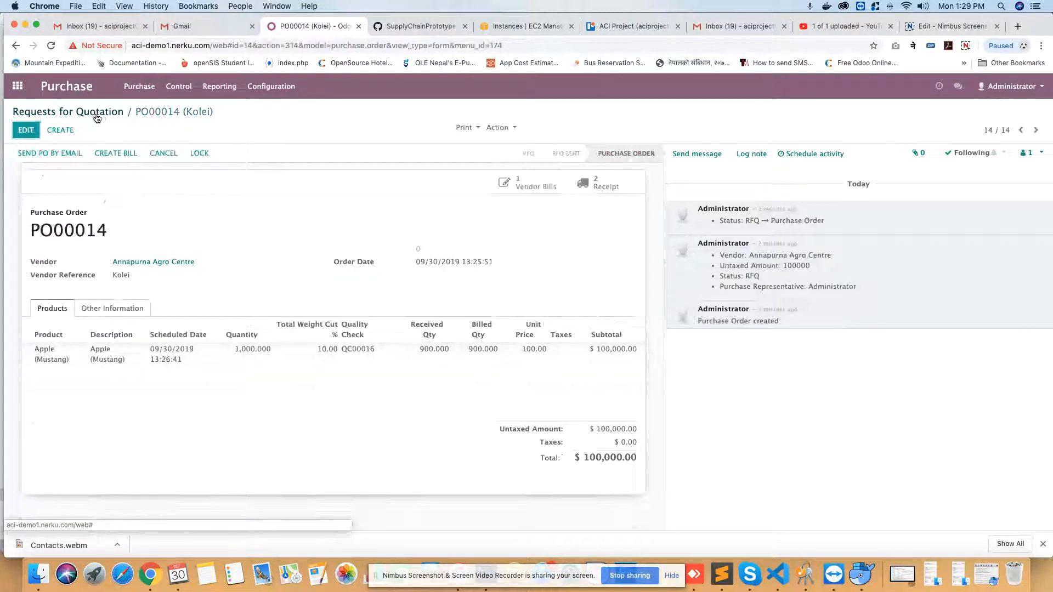
left_click(524, 184)
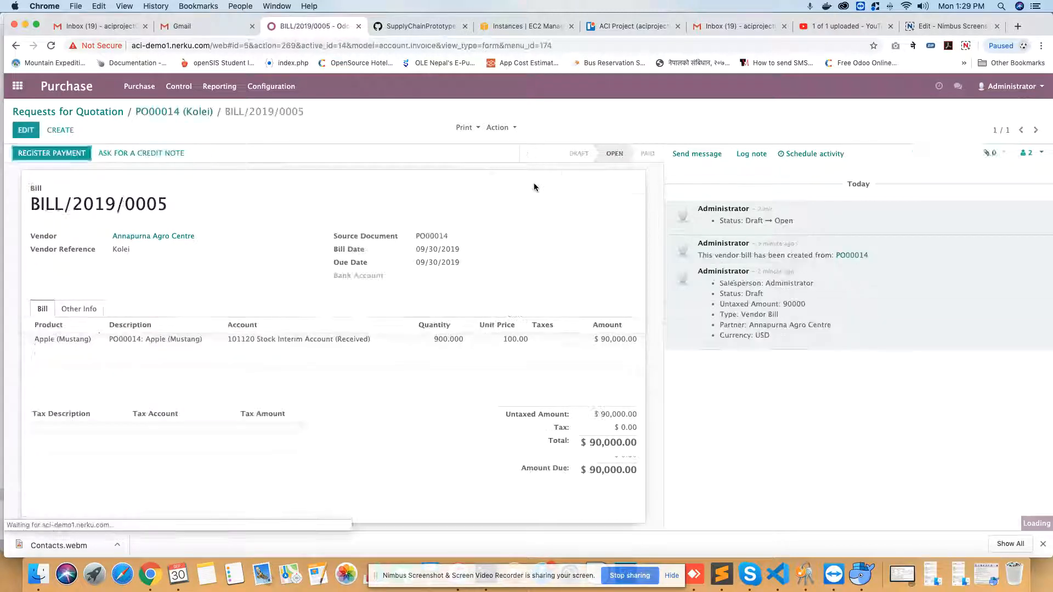
left_click(171, 111)
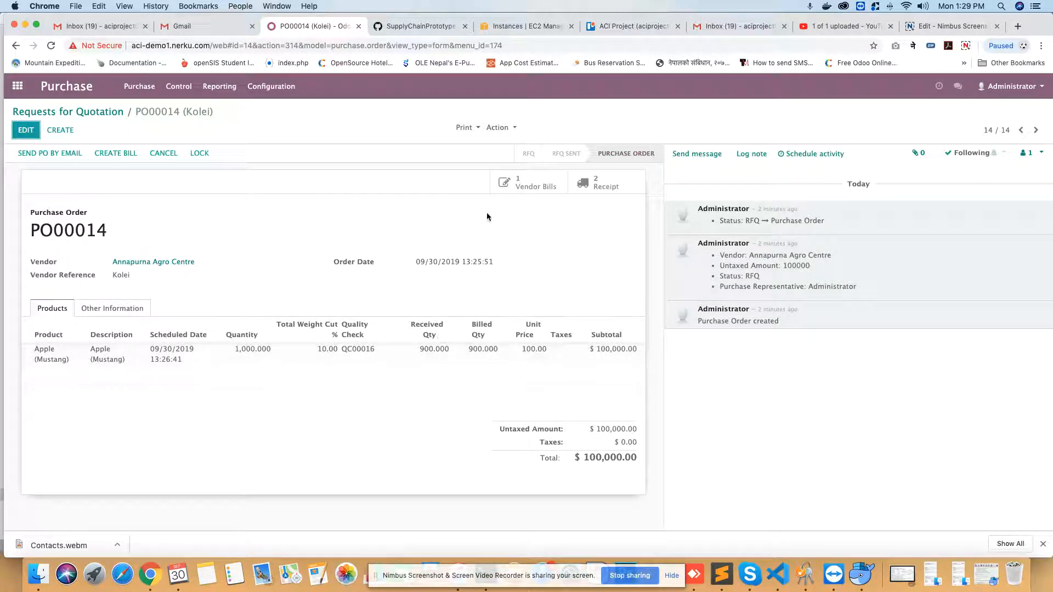
Open the purchase order's vendor bill, print it as a PDF saved to Downloads, and open the downloaded file.
left_click(524, 183)
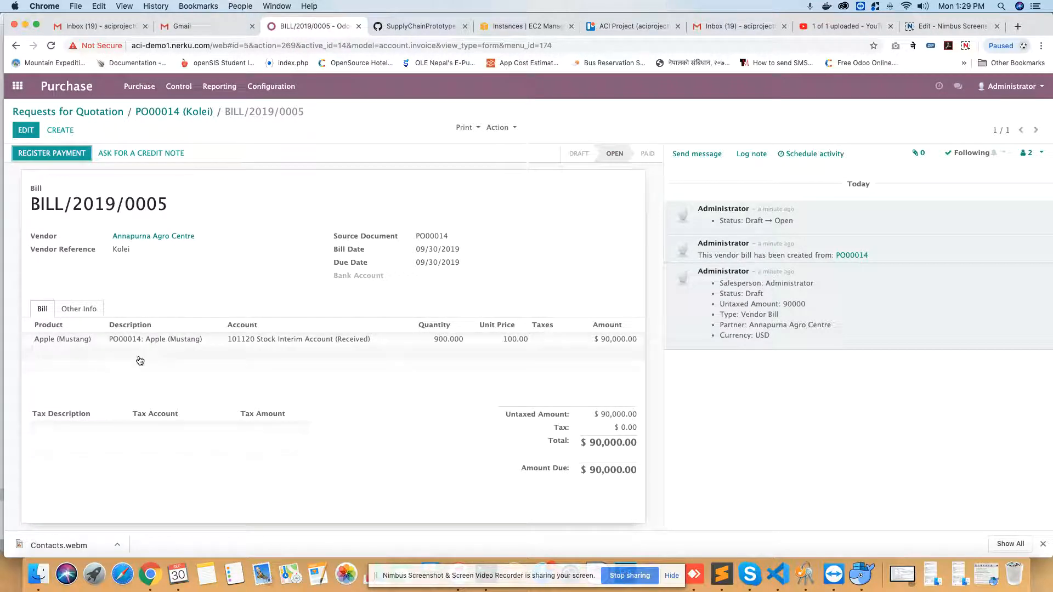
left_click(476, 128)
left_click(480, 145)
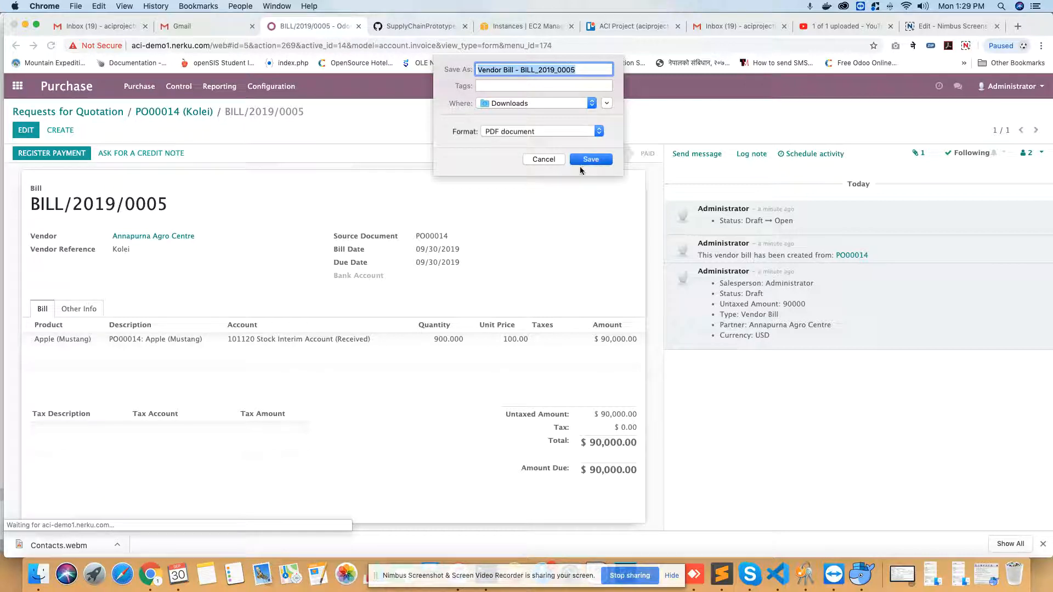
key("Escape")
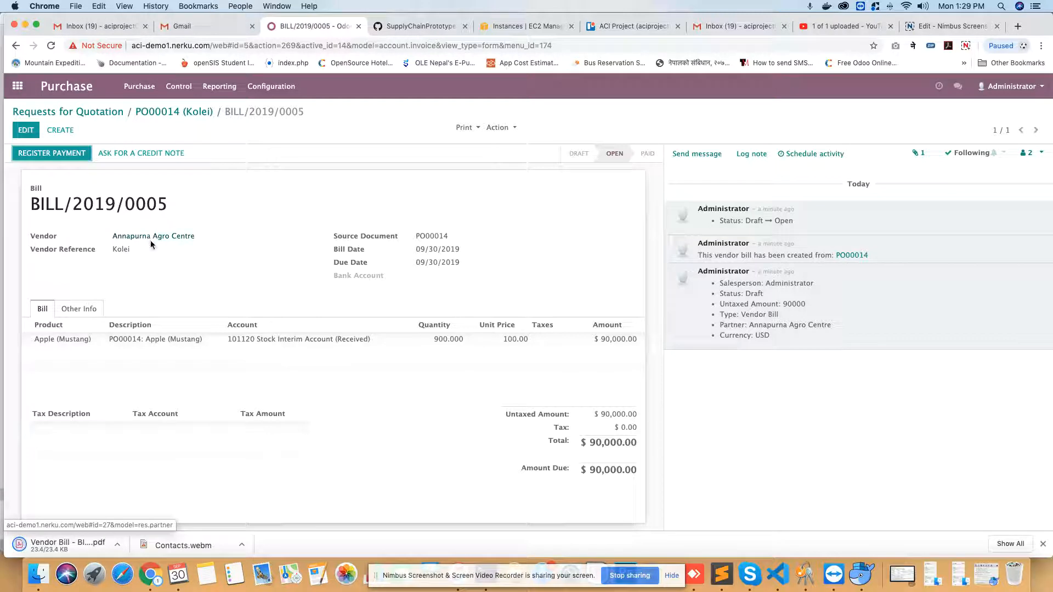
left_click(126, 539)
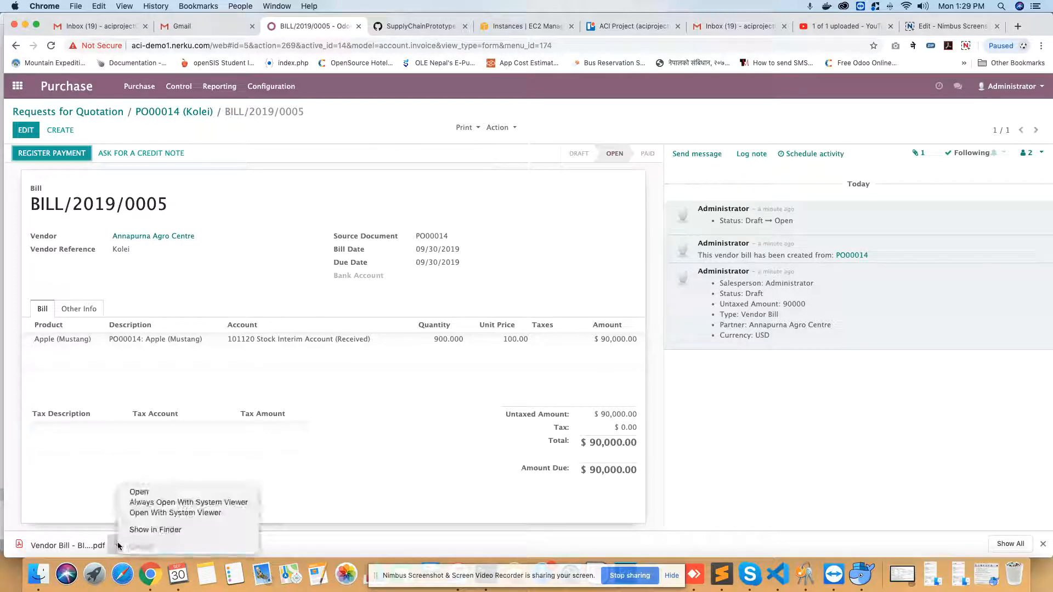
left_click(151, 497)
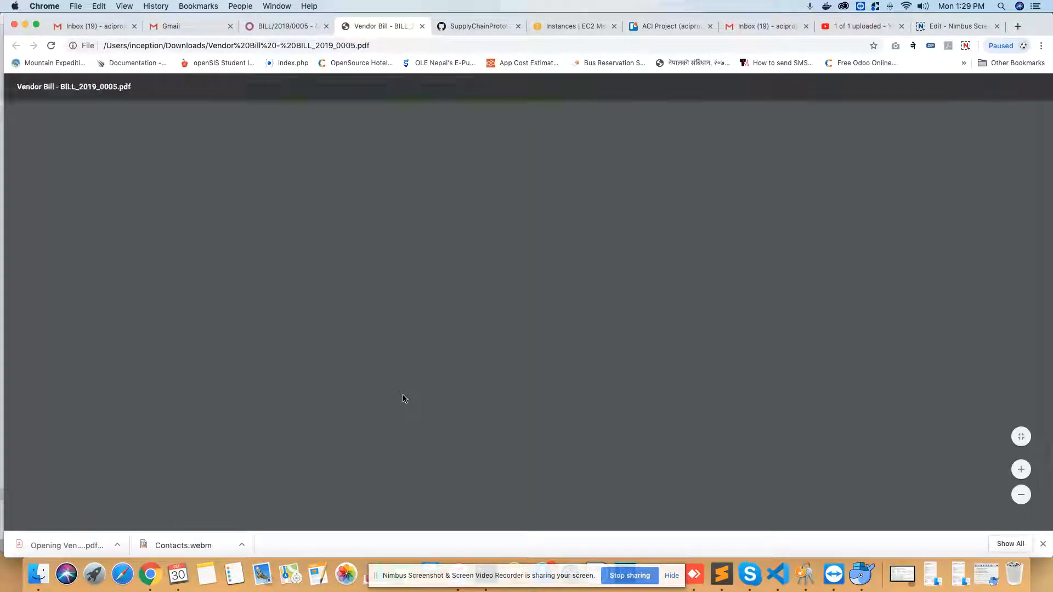
Review the vendor, product line, quantity and unit price on the printed vendor bill.
scroll(409, 351, "down", 1)
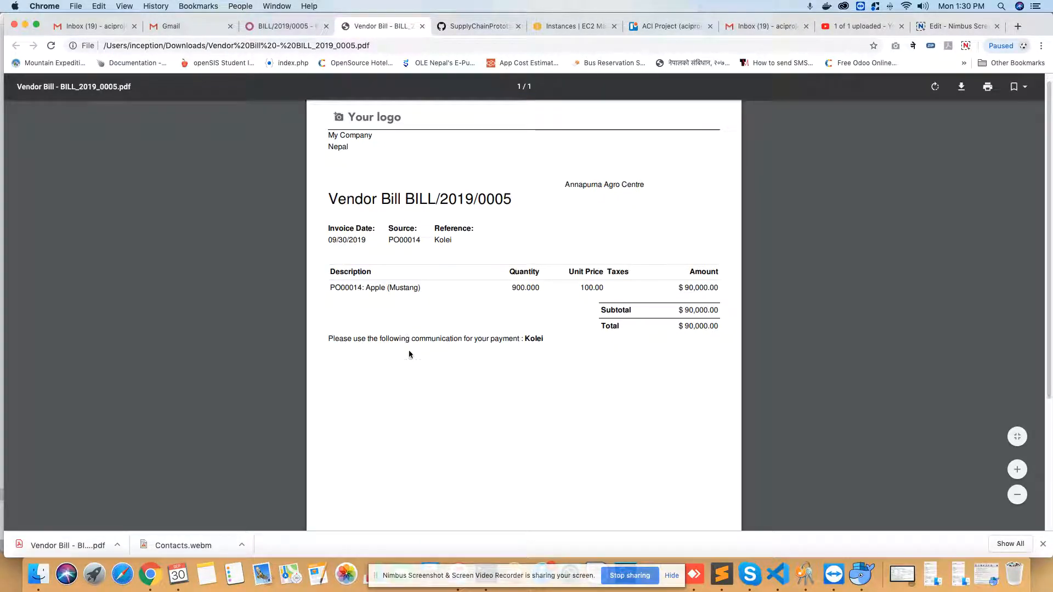
left_click_drag(564, 184, 658, 181)
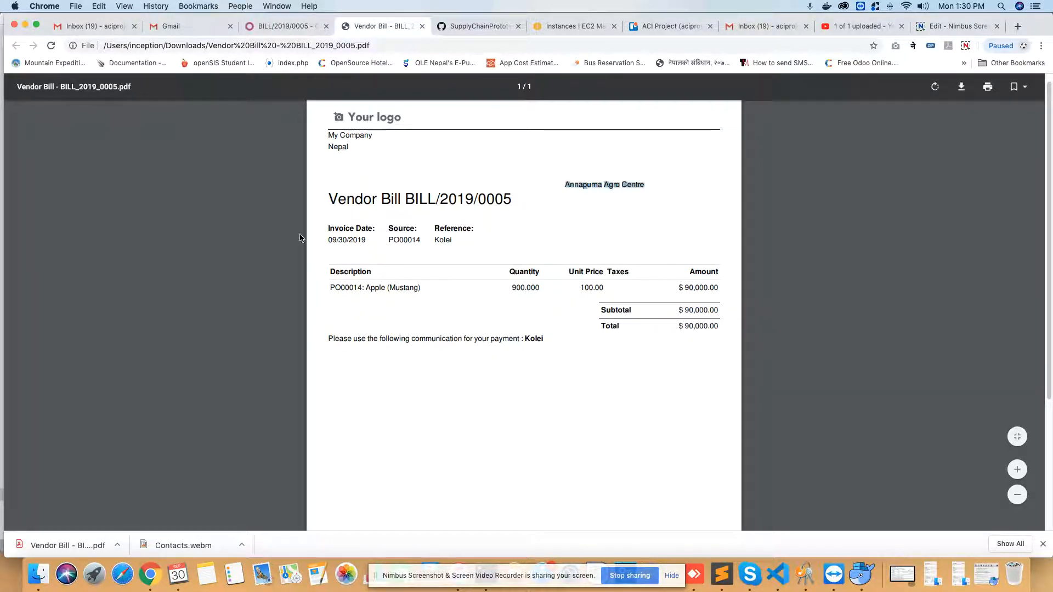
left_click_drag(345, 286, 418, 288)
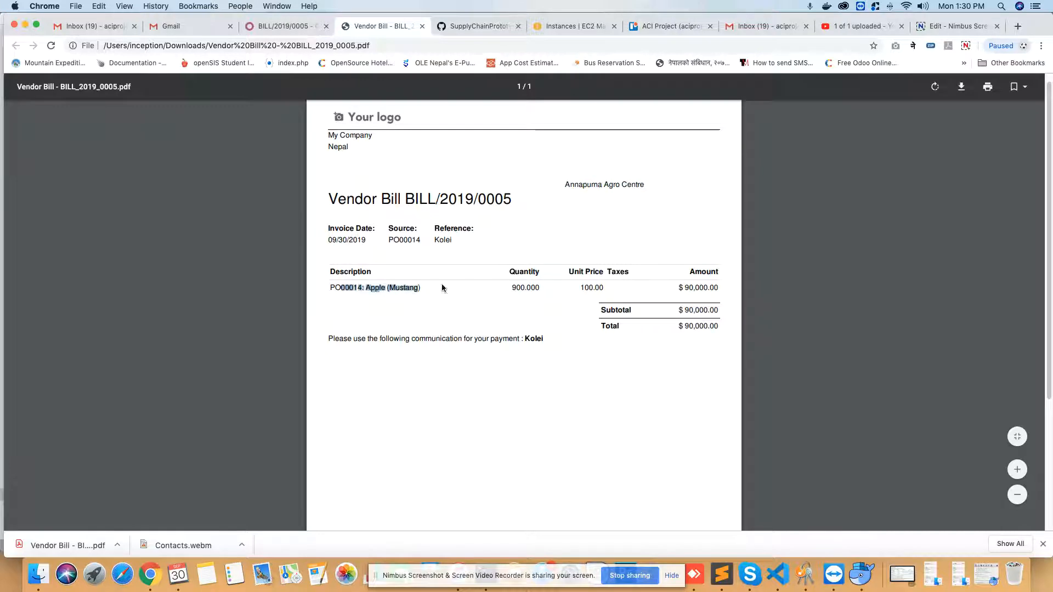
left_click(527, 290)
left_click_drag(580, 288, 678, 286)
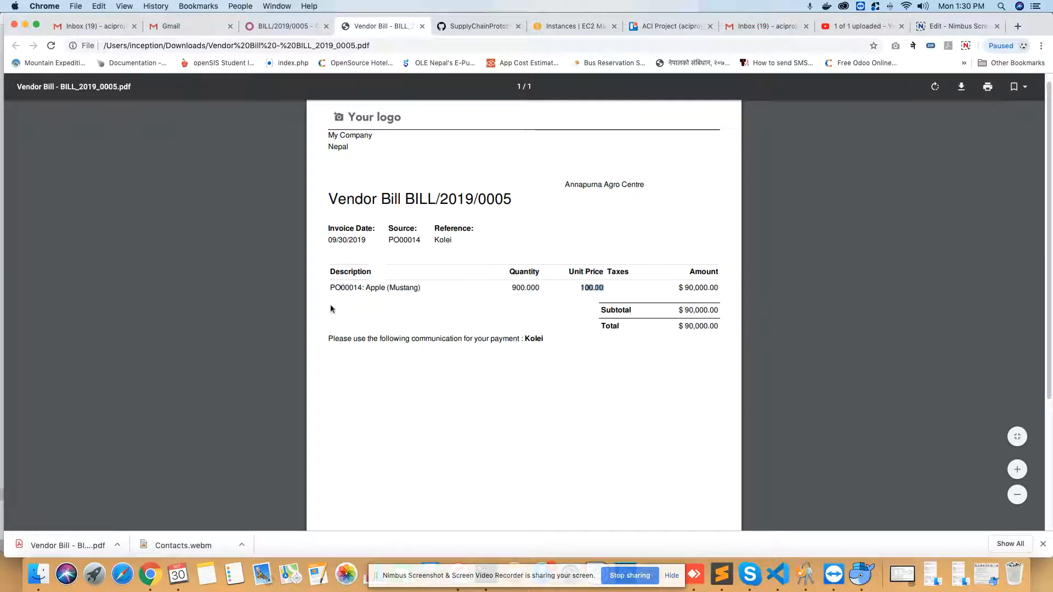
Go back from the vendor bill to the Requests for Quotation list and reopen PO00014.
left_click(282, 26)
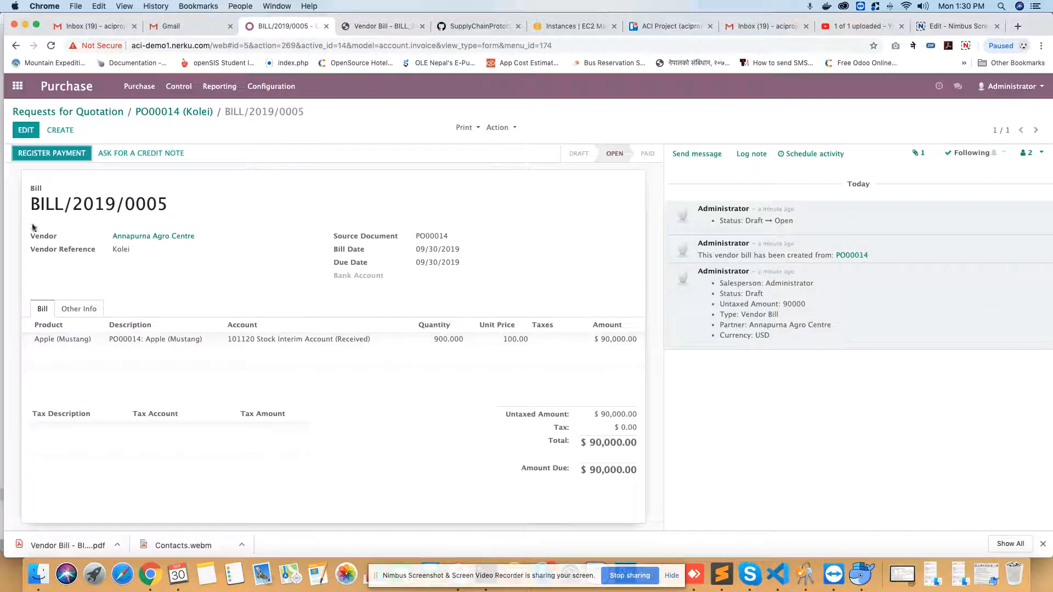
left_click(174, 111)
left_click(112, 114)
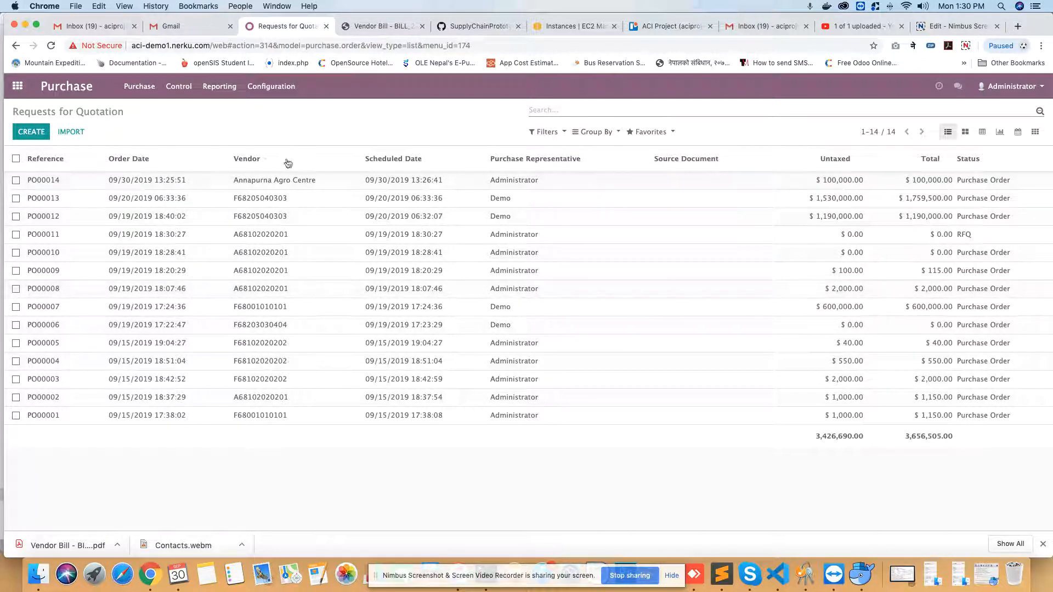
left_click(302, 185)
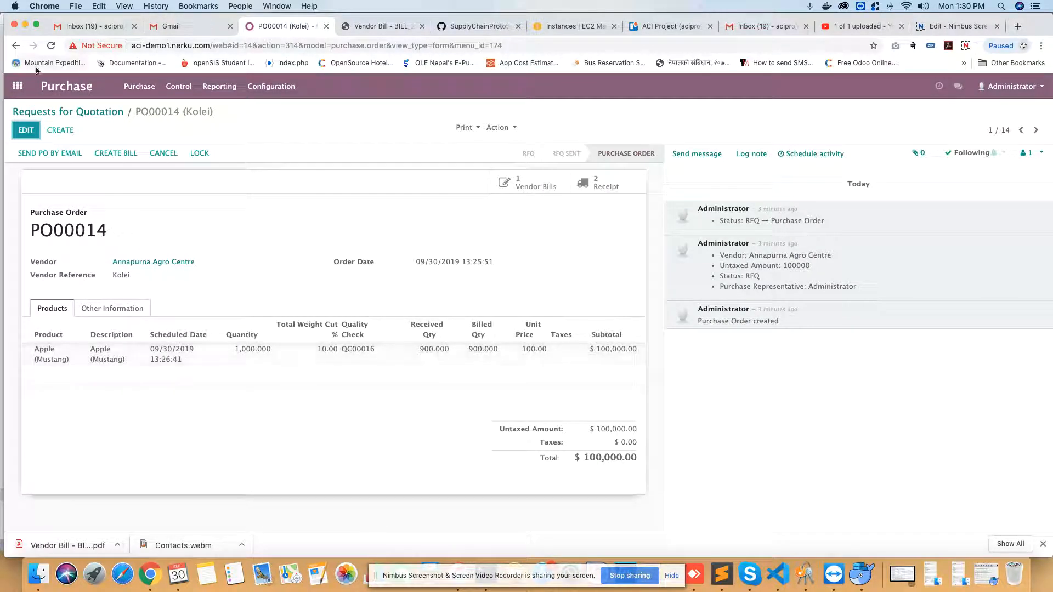
Switch to the Inventory module and open the Apple product from its product list.
left_click(18, 89)
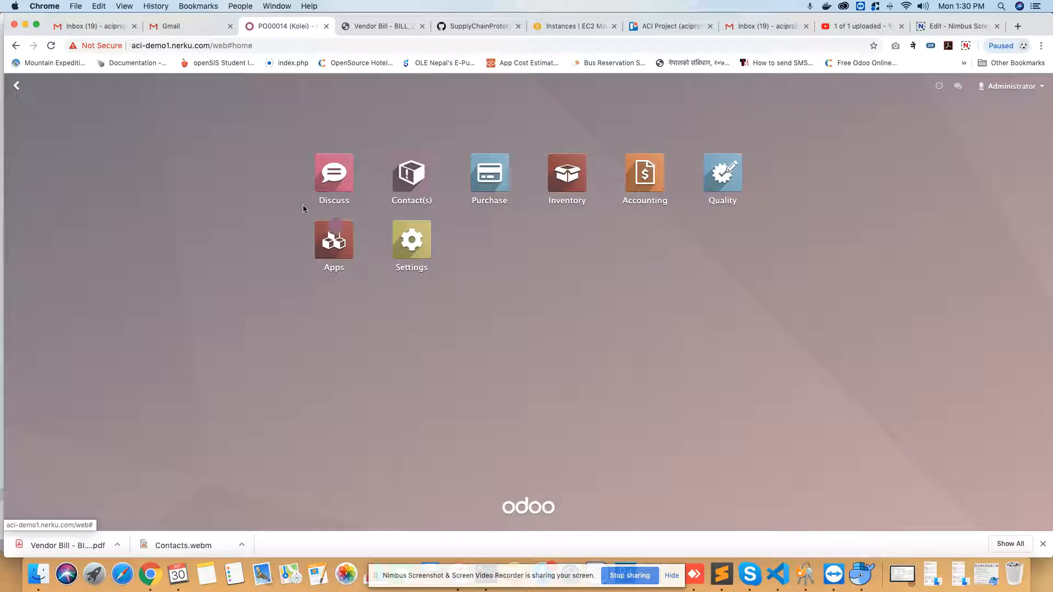
left_click(965, 47)
left_click(872, 114)
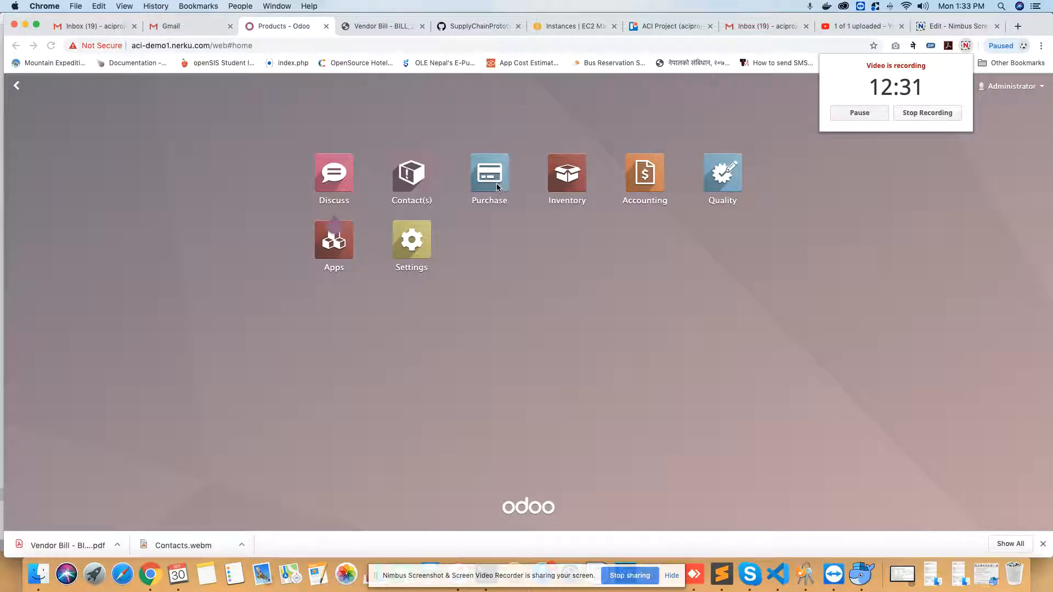
left_click(561, 242)
left_click(567, 197)
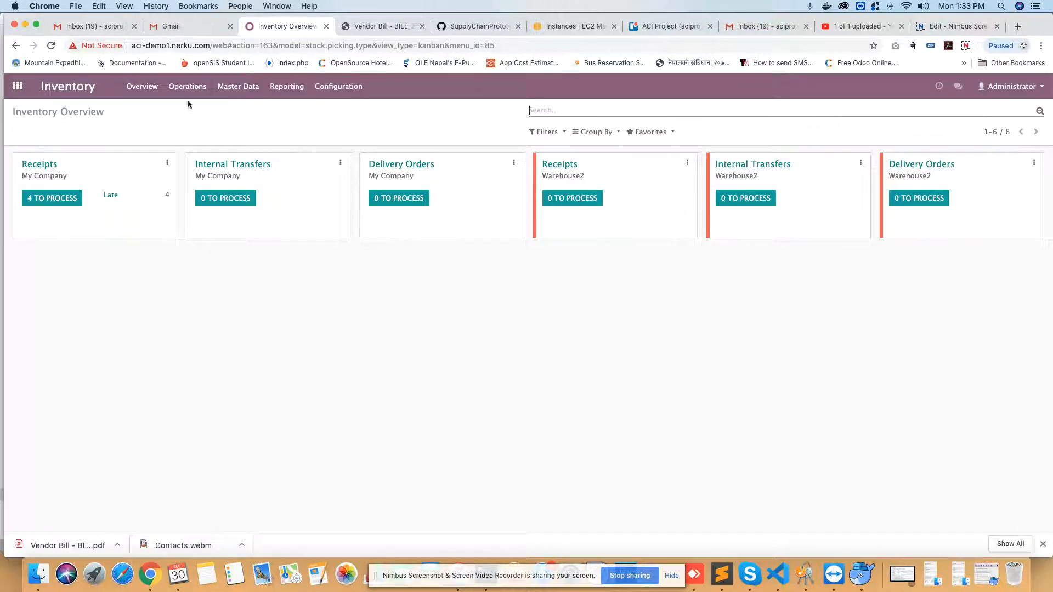
left_click(223, 92)
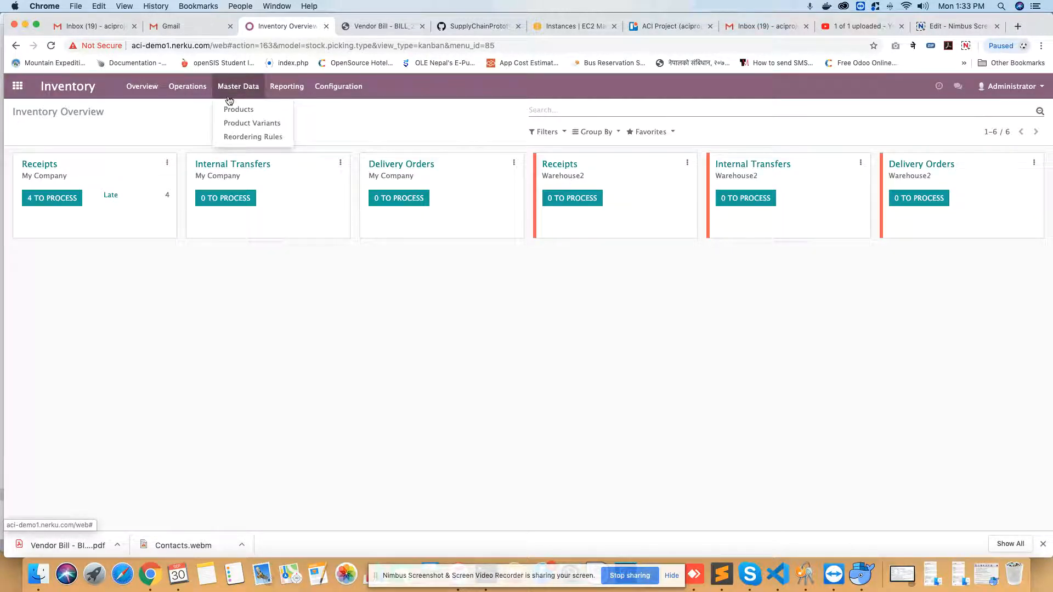
left_click(230, 109)
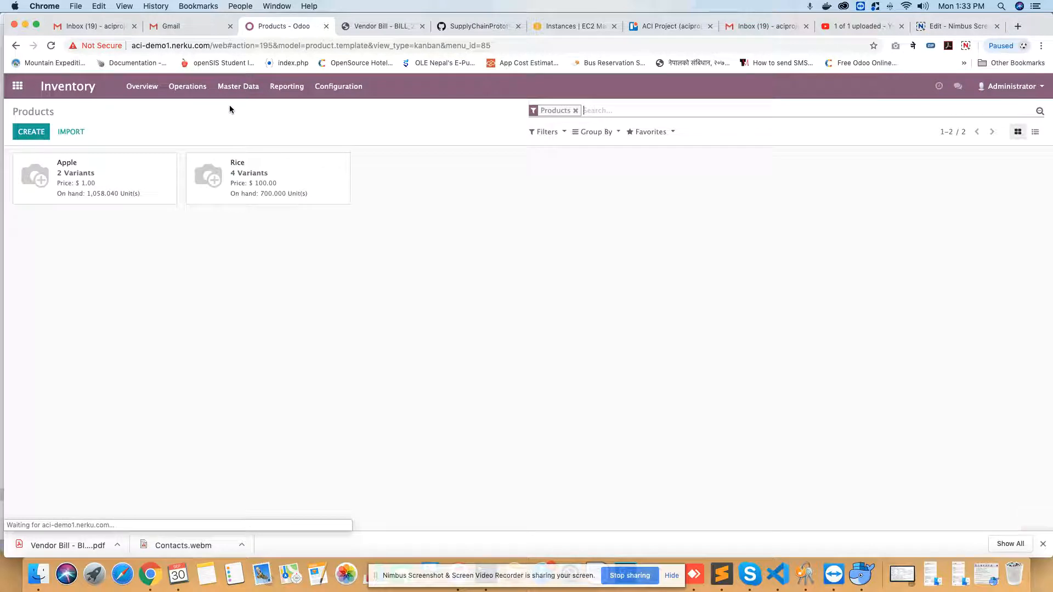
left_click(130, 172)
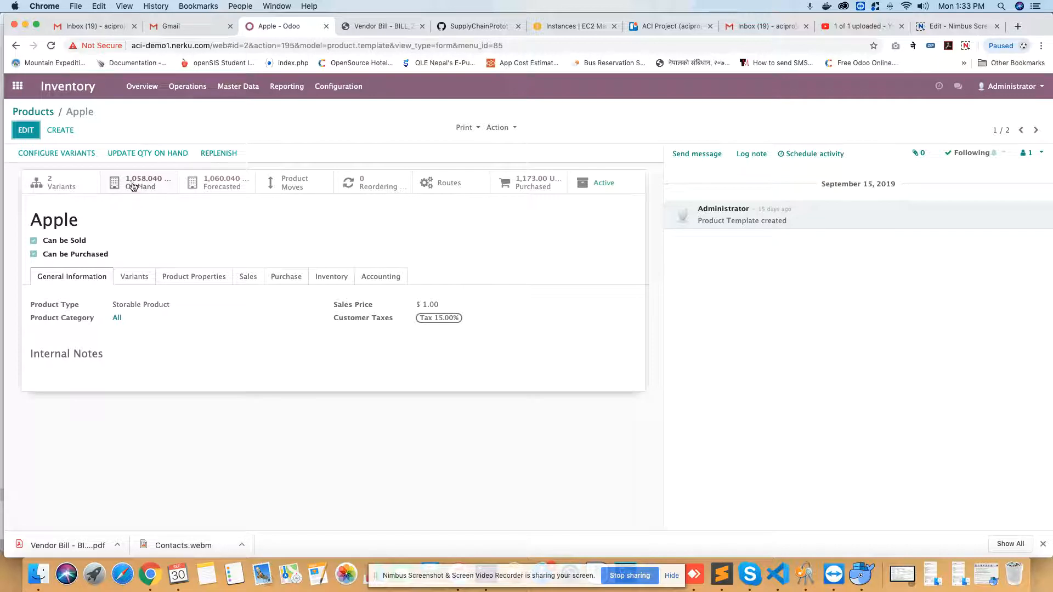
left_click(148, 154)
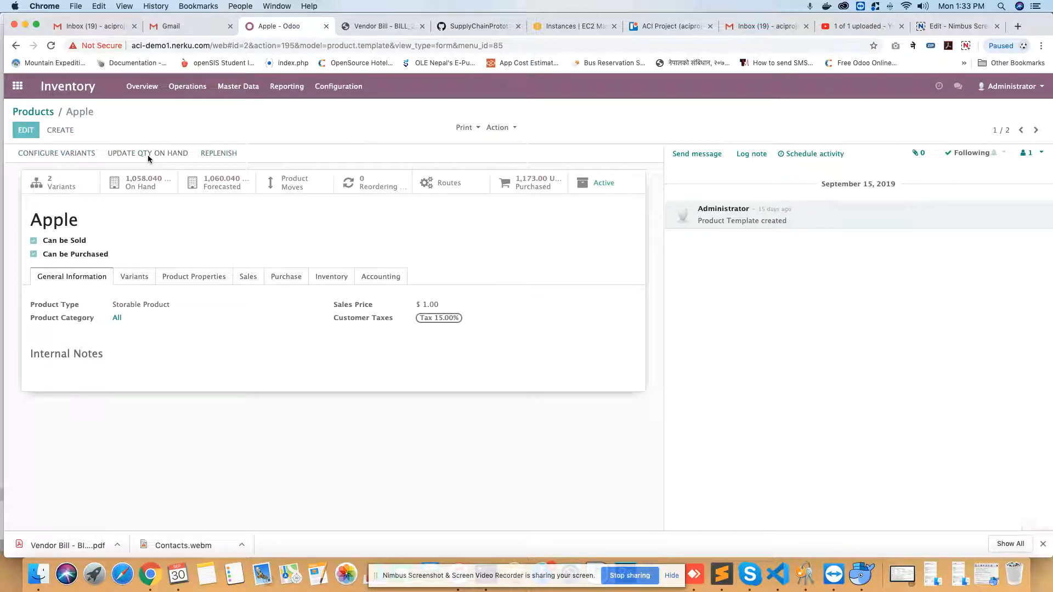
left_click(73, 157)
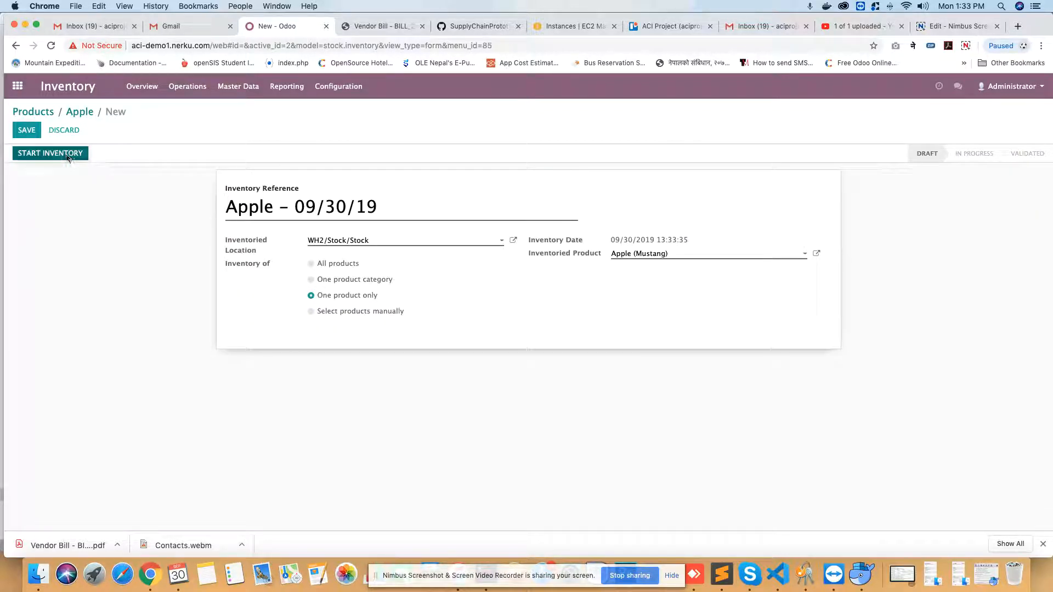
left_click(67, 156)
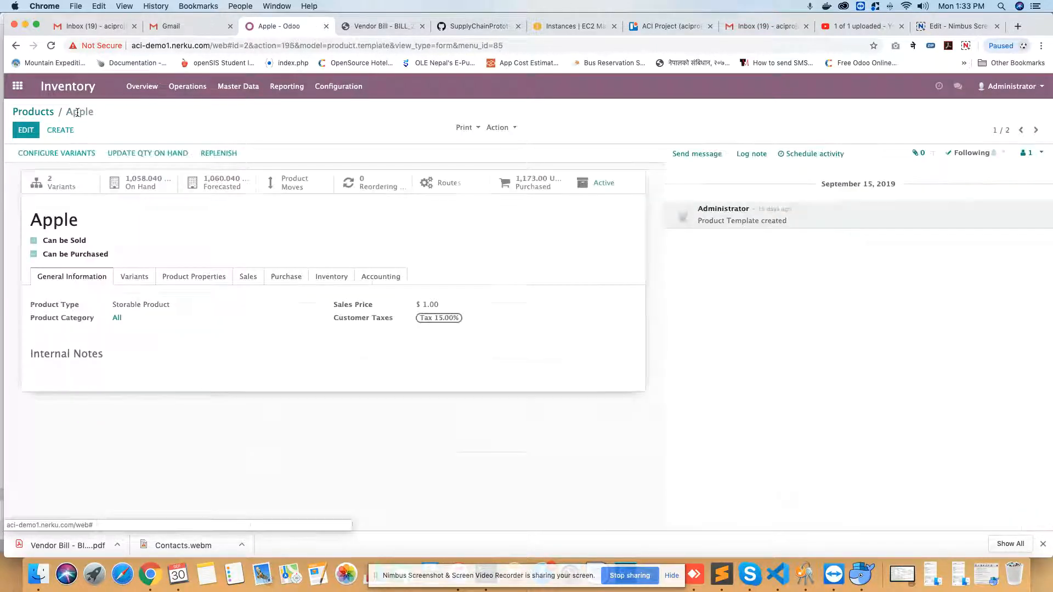
Check the Apple product's on-hand stock and its location, and return to the product record.
left_click(135, 183)
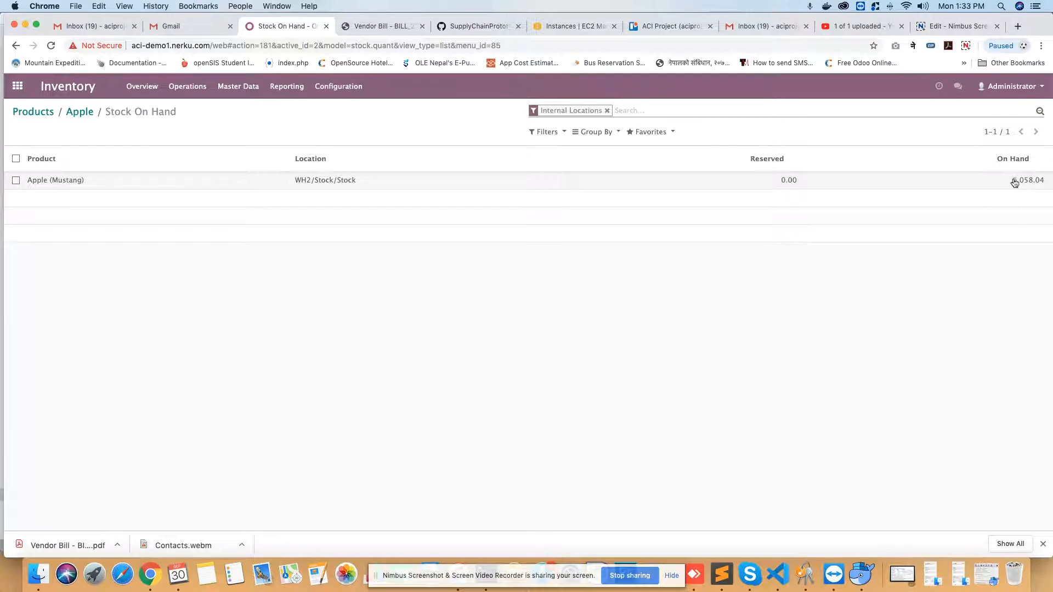
left_click_drag(1009, 185, 1044, 190)
left_click(790, 176)
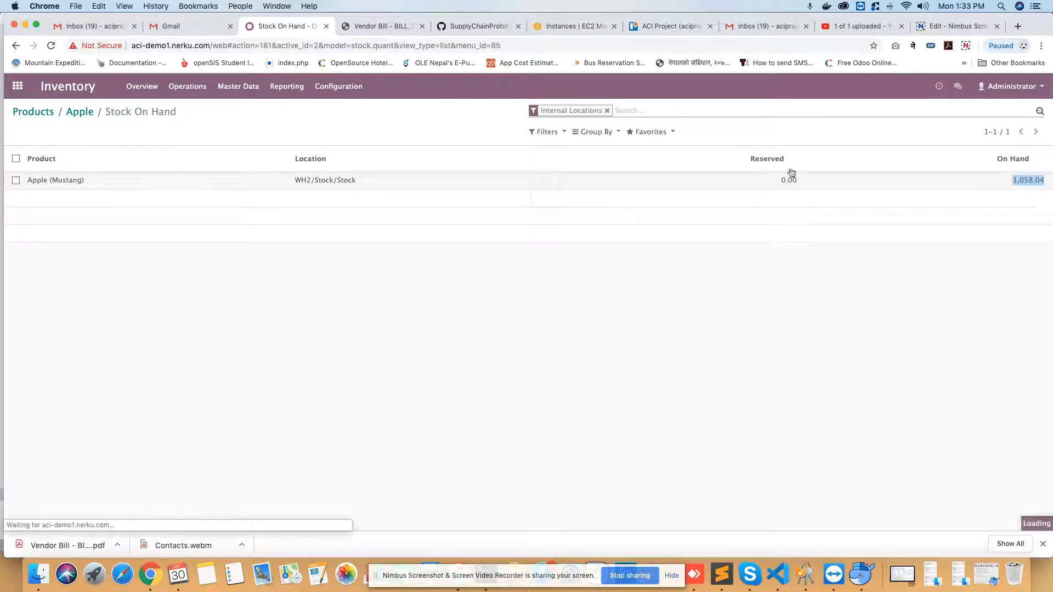
left_click(113, 113)
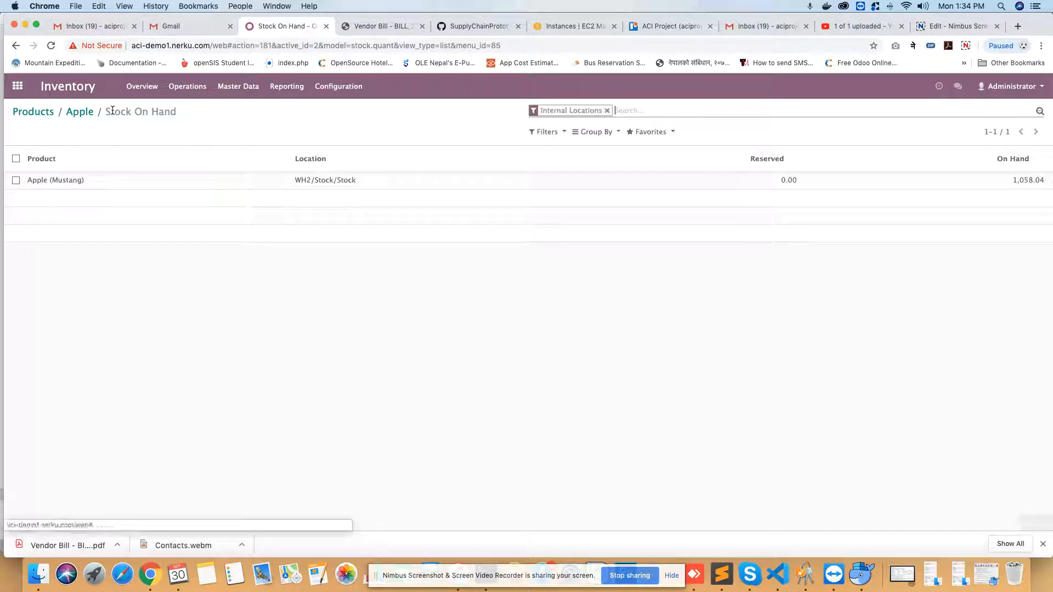
left_click(80, 112)
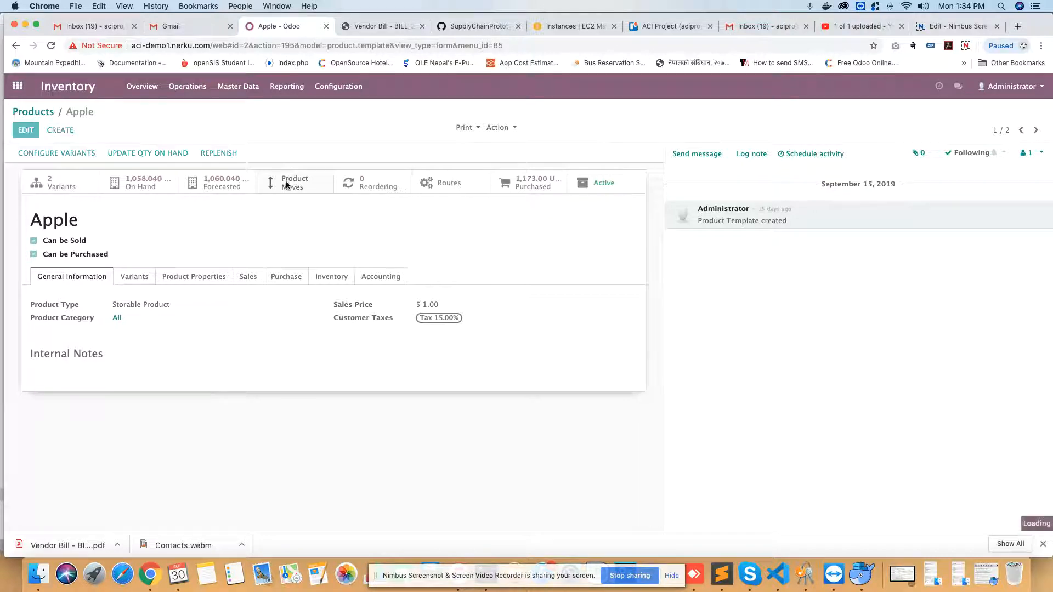
List Apple's product moves, inspect the WH/IN/00003 move and its destination location, and return to the moves list.
left_click(286, 185)
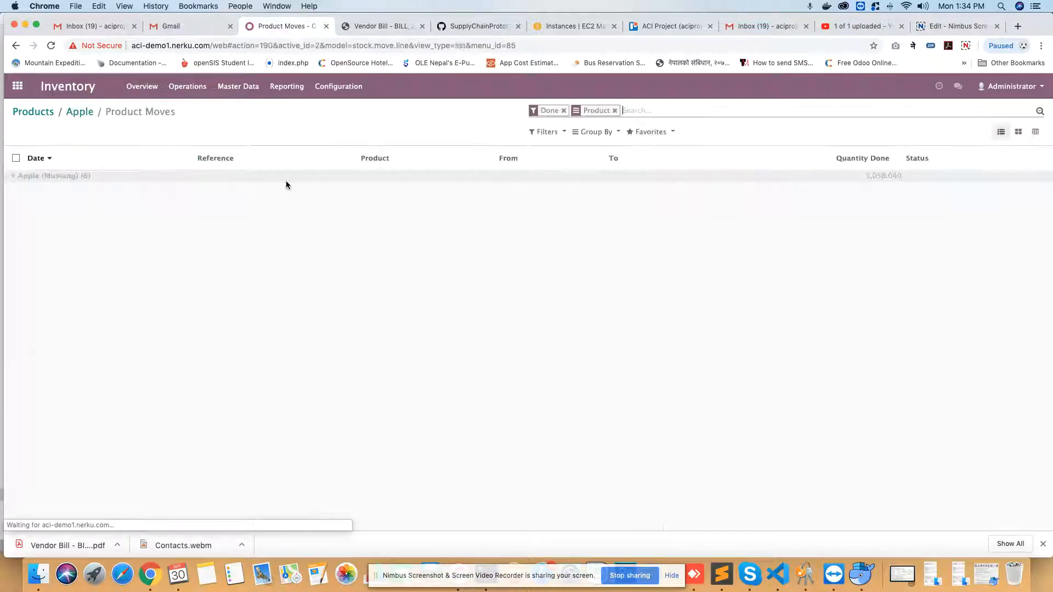
left_click(15, 178)
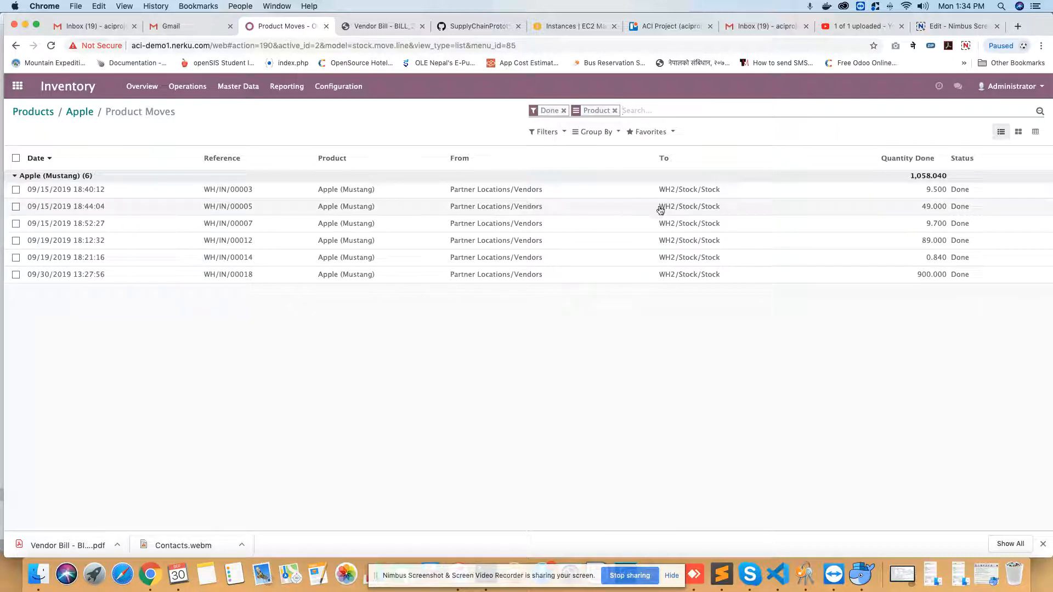
left_click(694, 192)
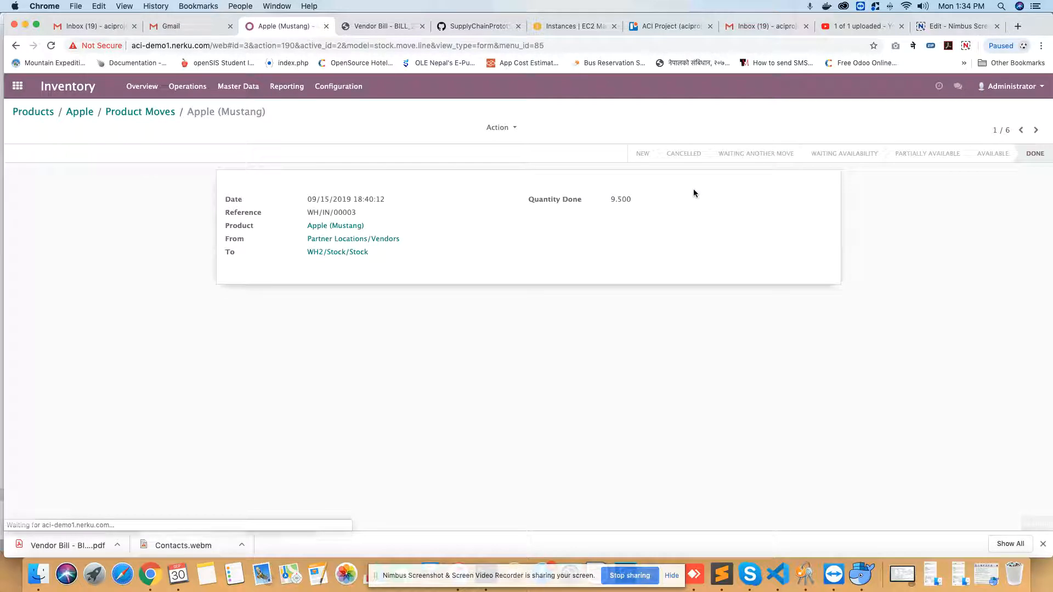
left_click(345, 254)
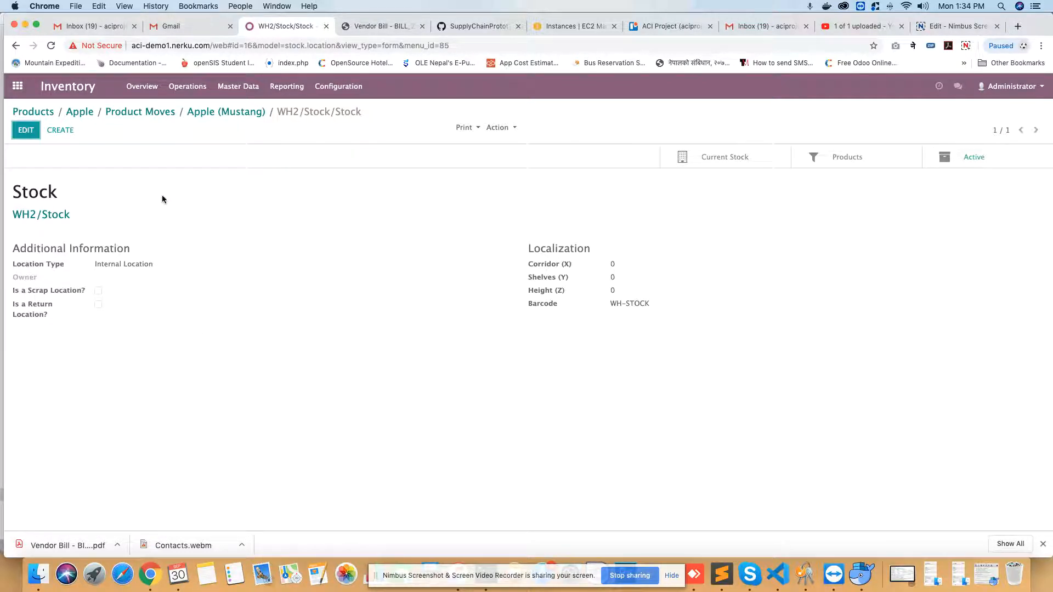
left_click(230, 116)
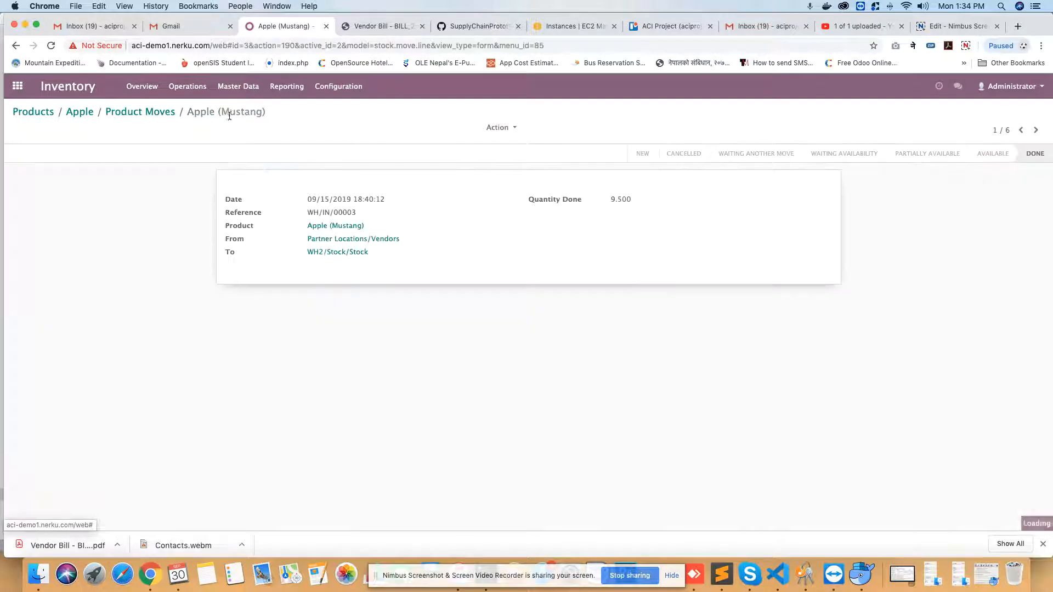
left_click(142, 116)
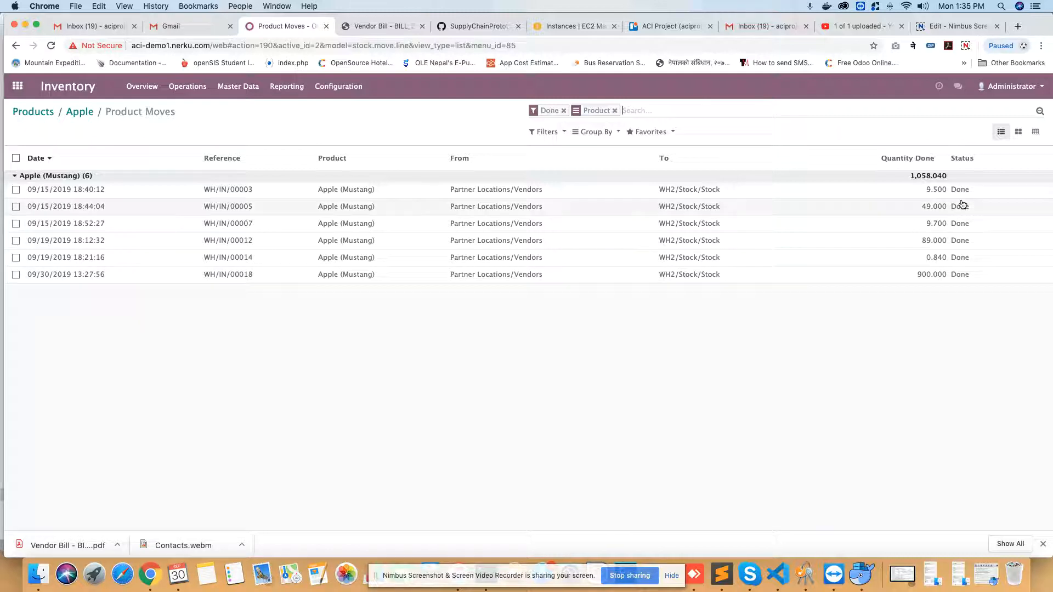
Display the product moves as kanban cards and as a pivot table, breaking down the Apple (Mustang) row by Owner.
left_click(1017, 133)
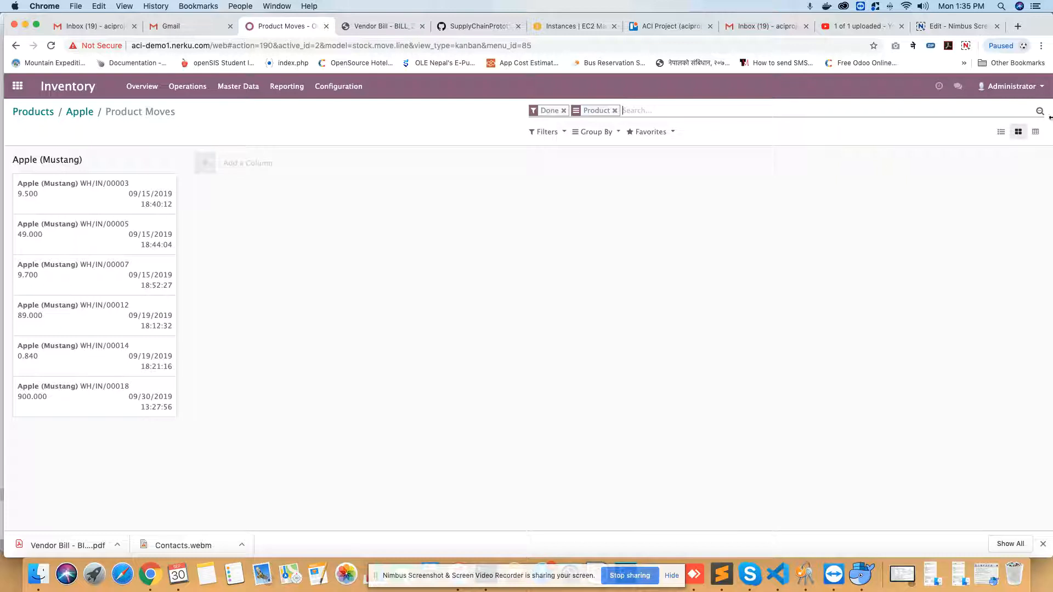
left_click(1035, 132)
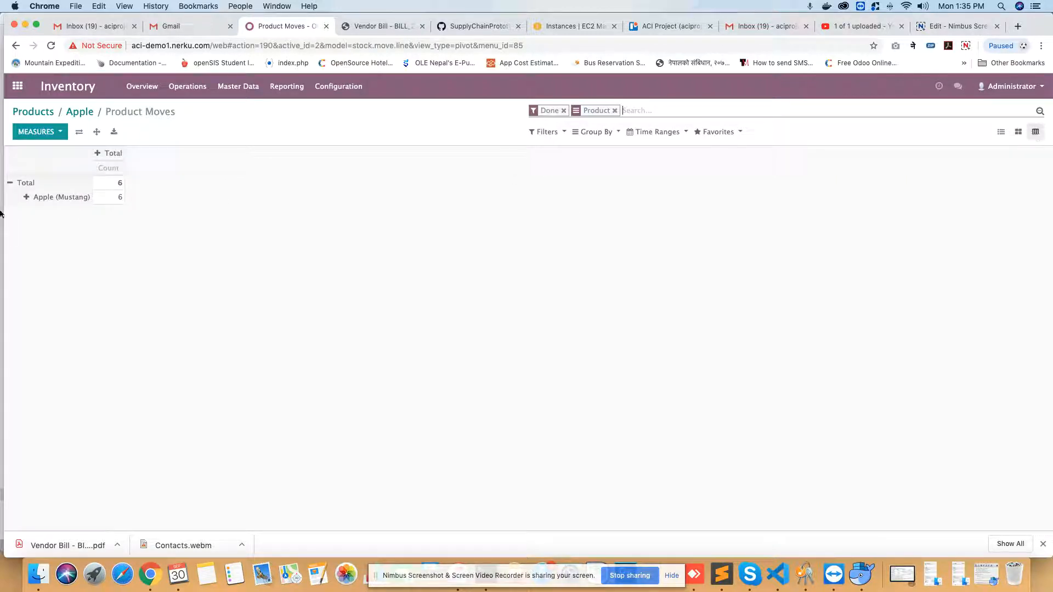
left_click(29, 198)
left_click(83, 207)
left_click(29, 200)
mouse_move(48, 244)
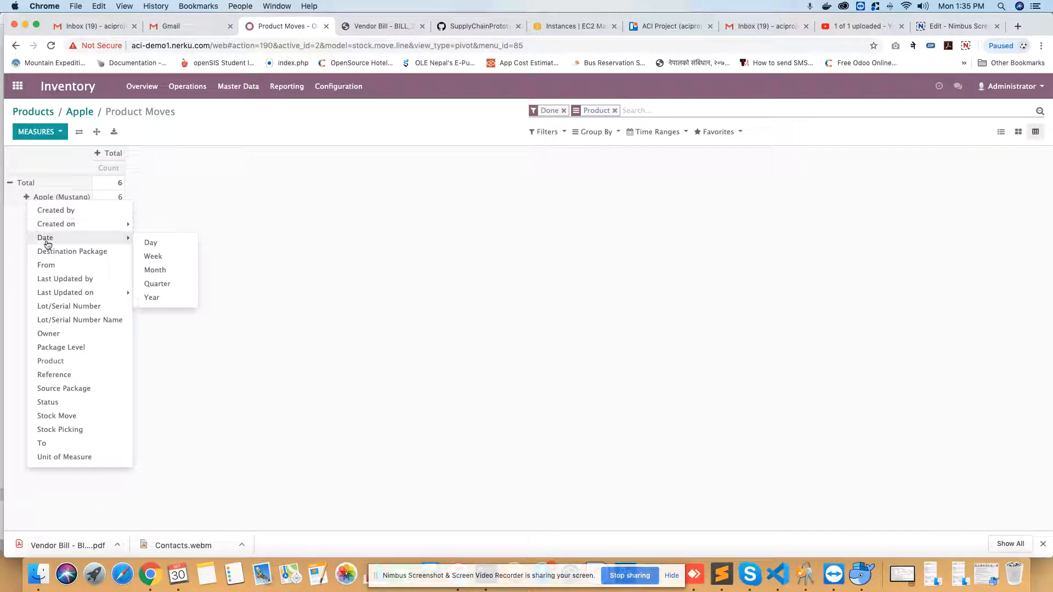
left_click(71, 334)
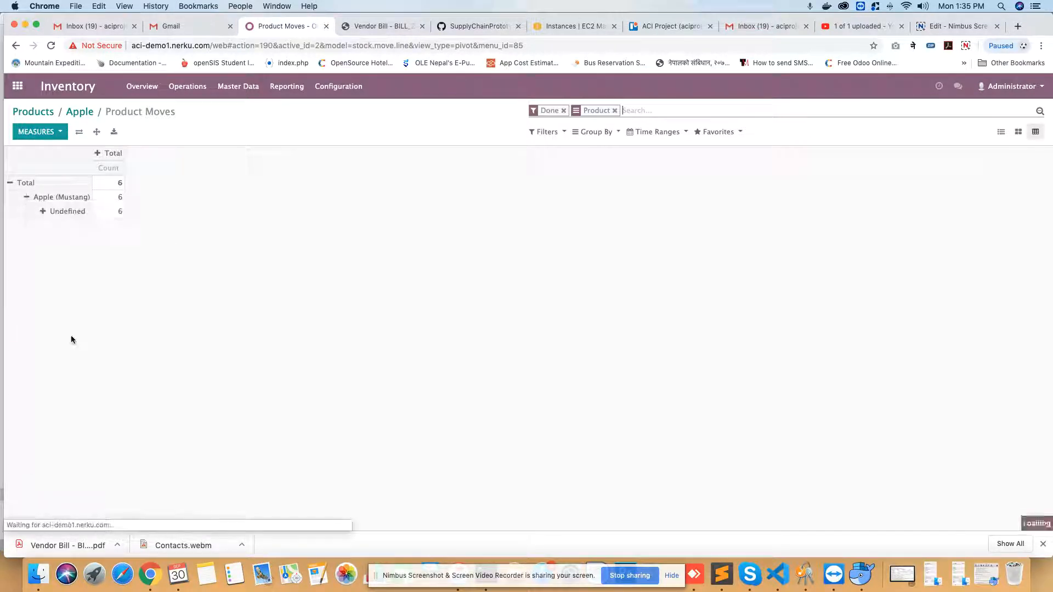
Break down the Undefined owner row of the moves pivot by Status, check the further grouping options, and return to the Apple product.
left_click(43, 212)
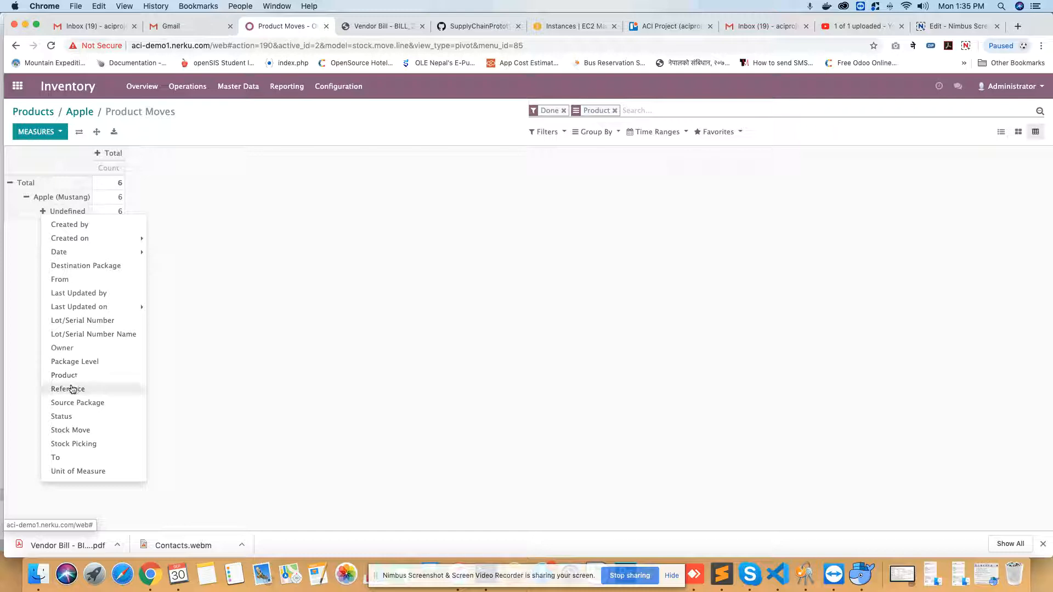
left_click(76, 420)
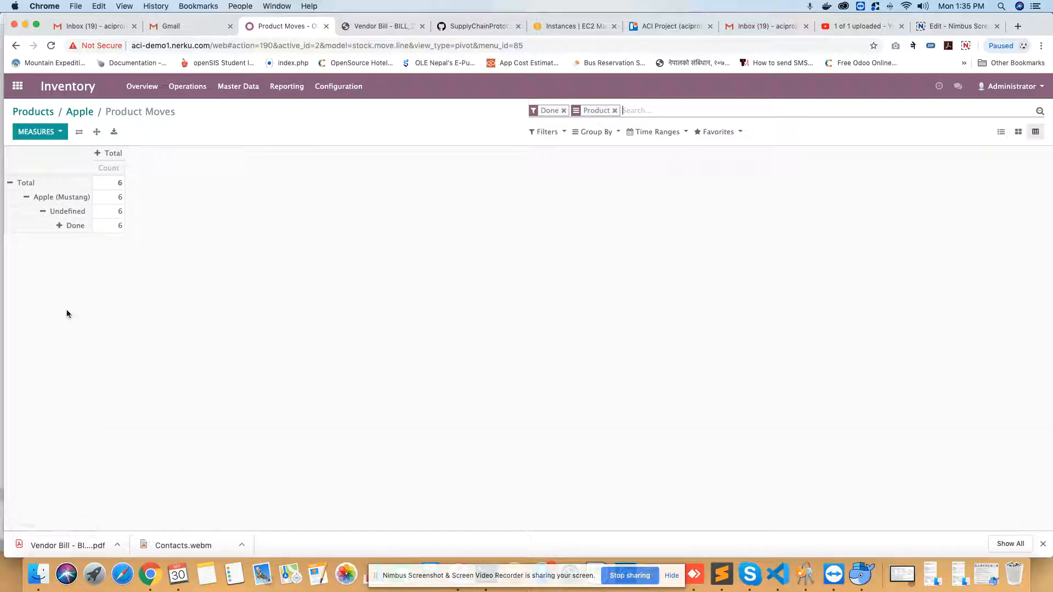
left_click(59, 226)
mouse_move(89, 323)
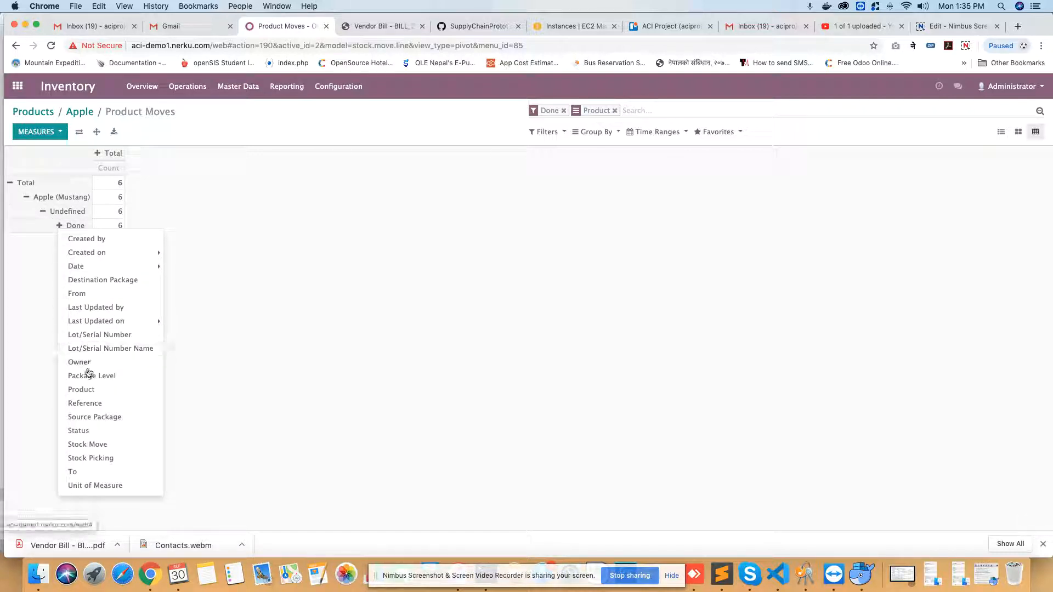
left_click(336, 236)
left_click(87, 112)
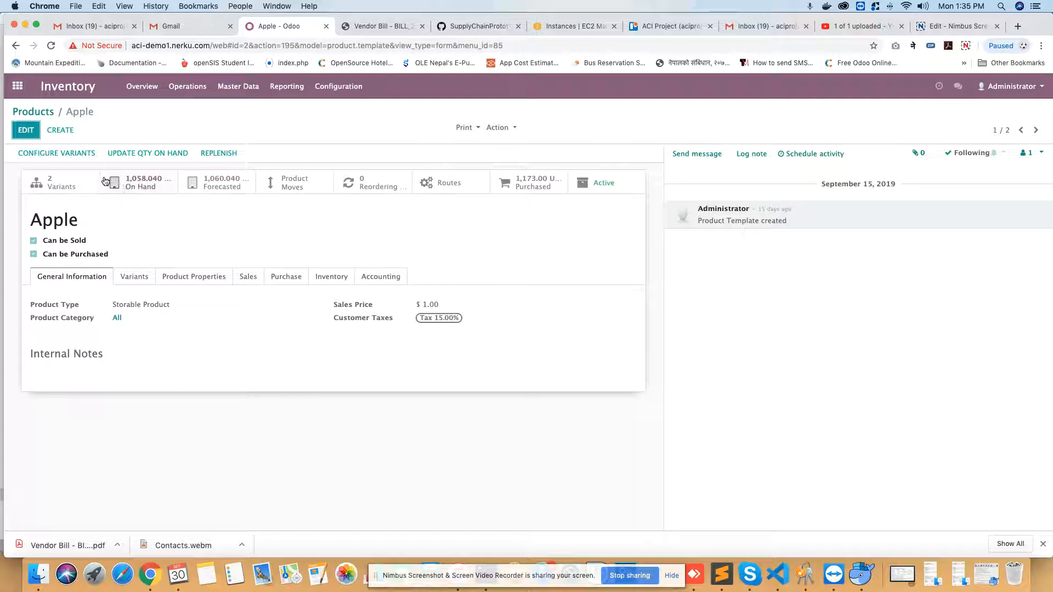
Review the Apple product's variants, default quality properties, sales, inventory and purchase details, including its vendor prices.
left_click(134, 277)
left_click(186, 276)
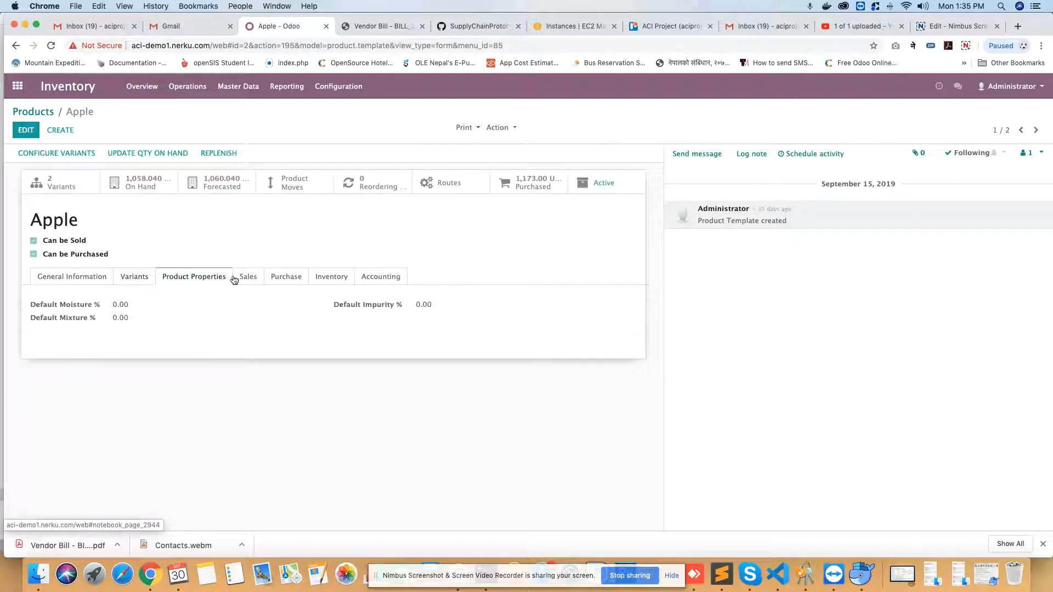
left_click(261, 279)
left_click(289, 277)
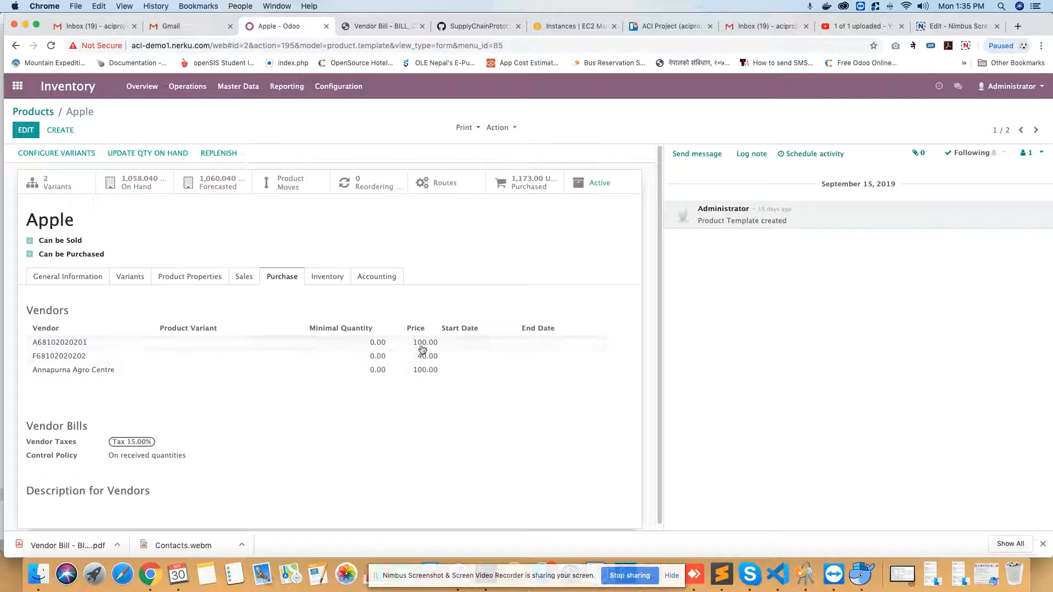
left_click(325, 277)
left_click(276, 280)
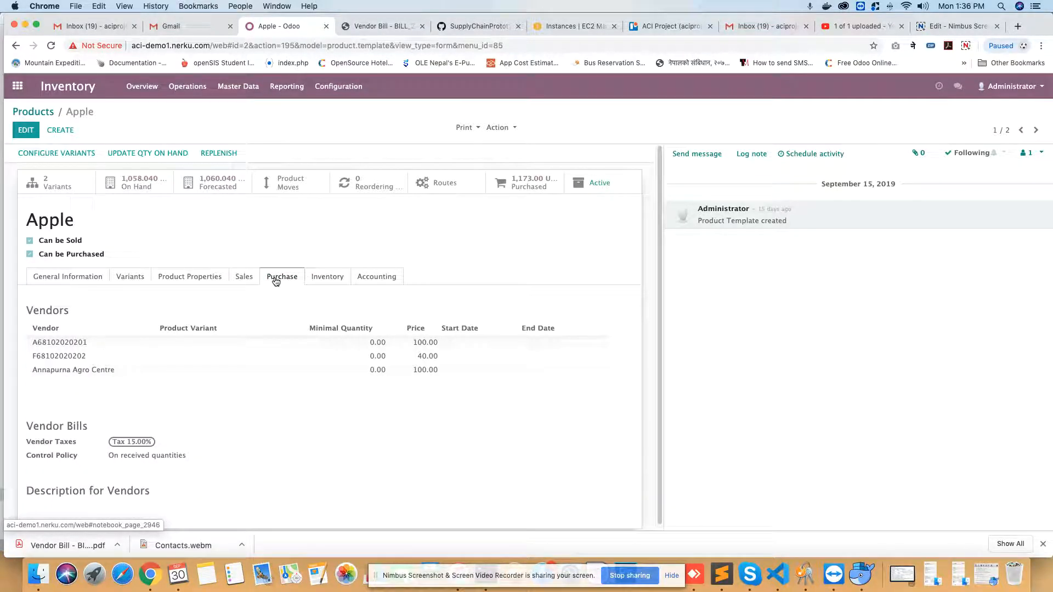
Recheck the Apple product's accounting, inventory routes, purchase, sales, property and variant details, finishing on its receivable and payable accounts.
left_click(374, 279)
left_click(333, 283)
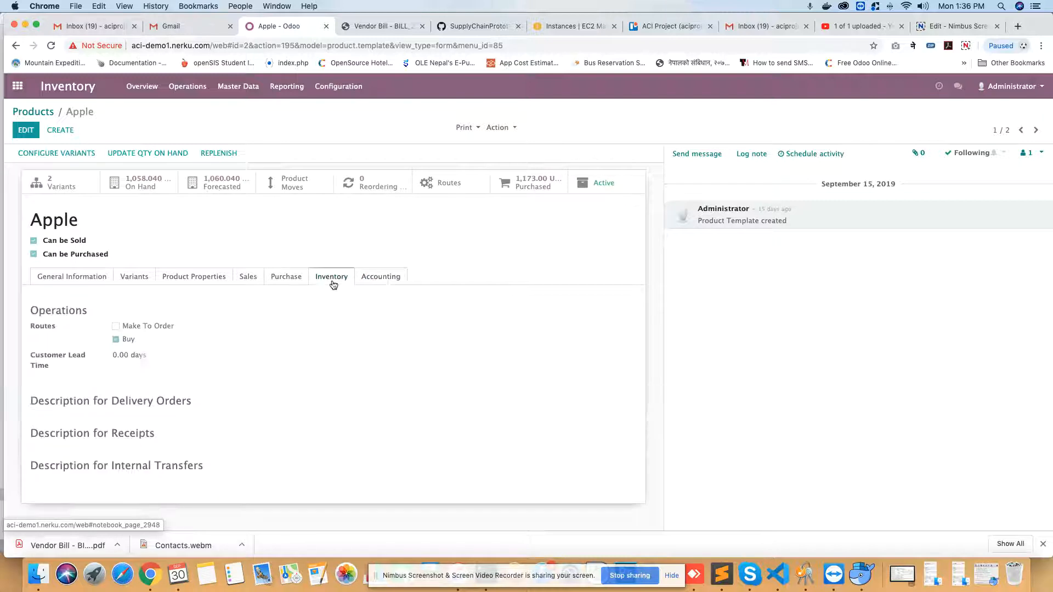
left_click(290, 283)
left_click(244, 281)
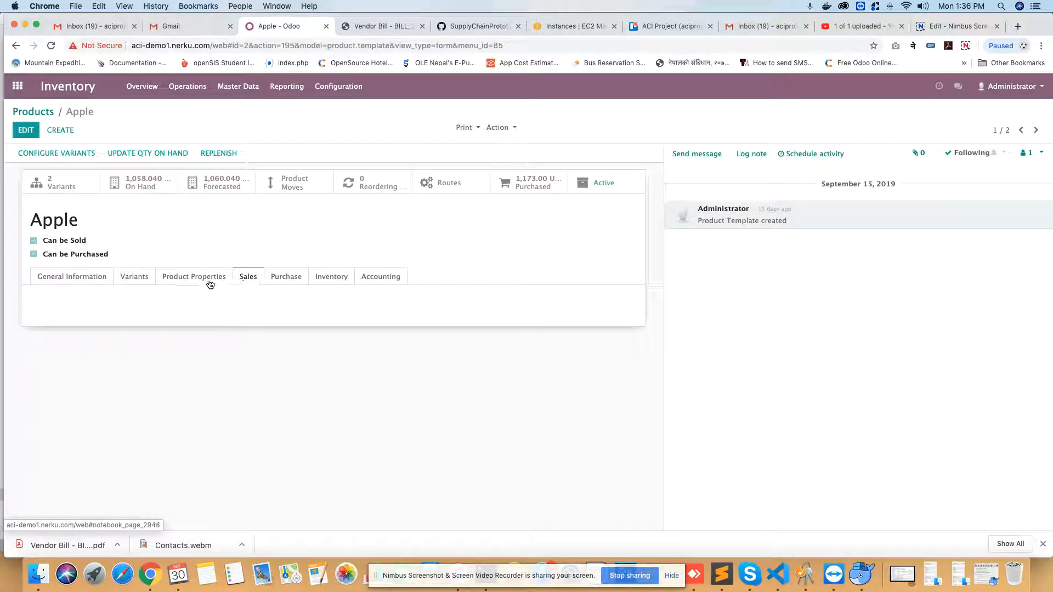
left_click(204, 281)
left_click(246, 277)
left_click(187, 286)
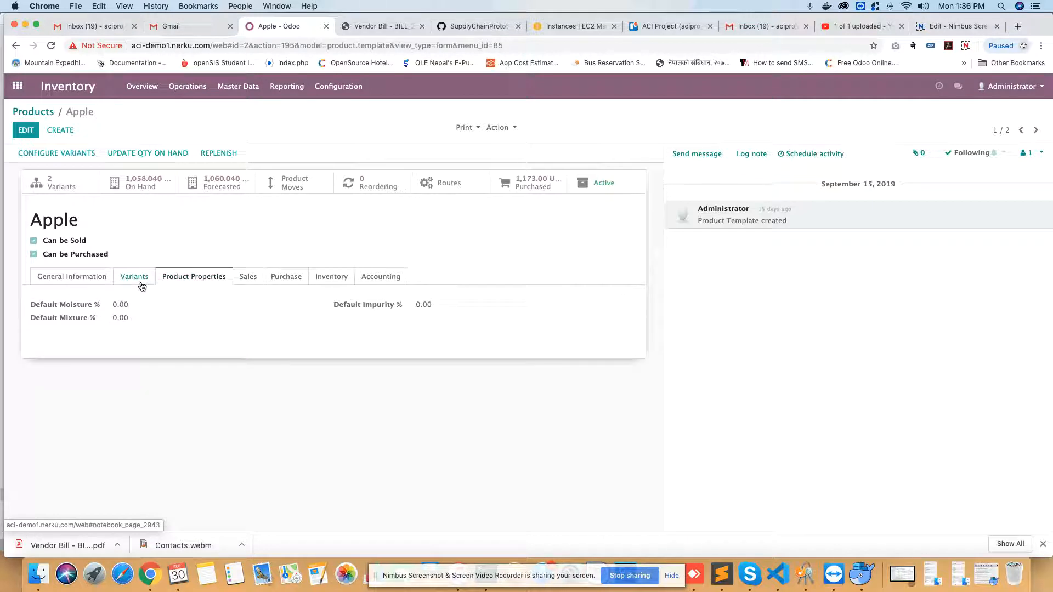
left_click(142, 287)
left_click(377, 285)
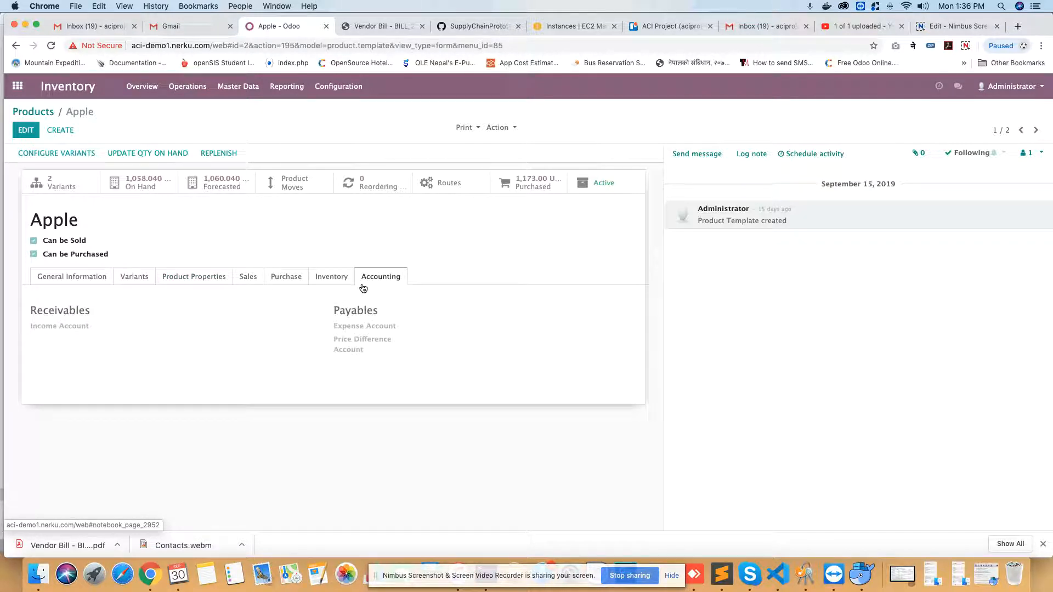
Edit the Apple product to browse the Expense Account and Price Difference Account choices, return to General Information, and save.
left_click(19, 130)
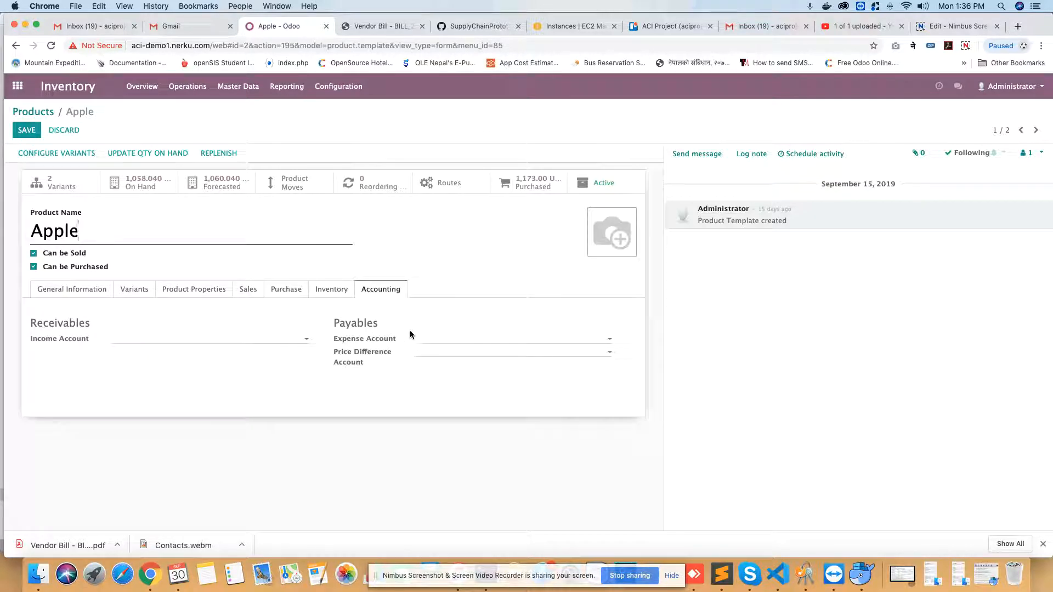
left_click(437, 344)
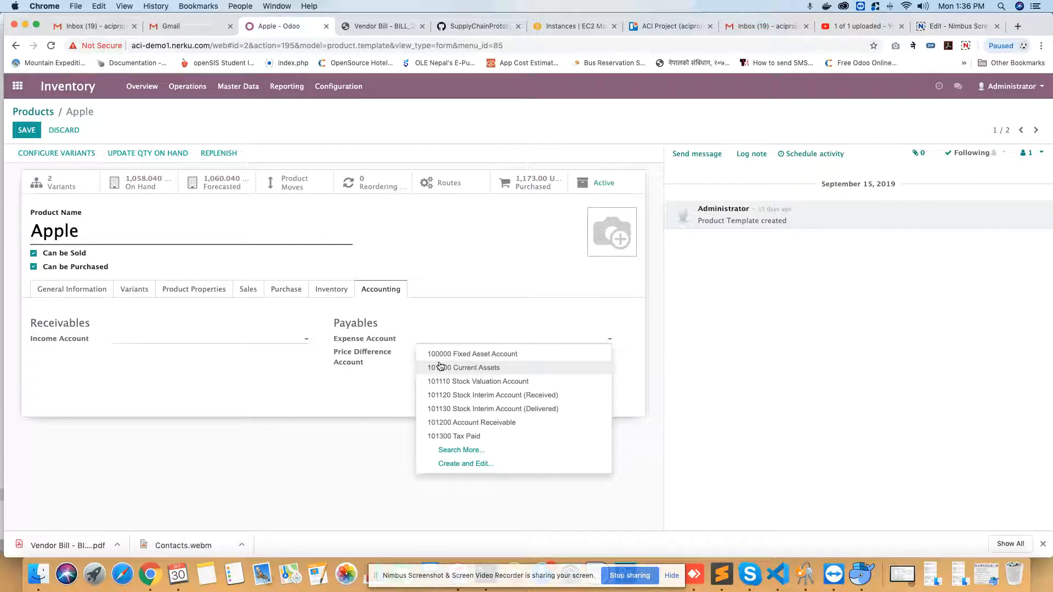
left_click(443, 341)
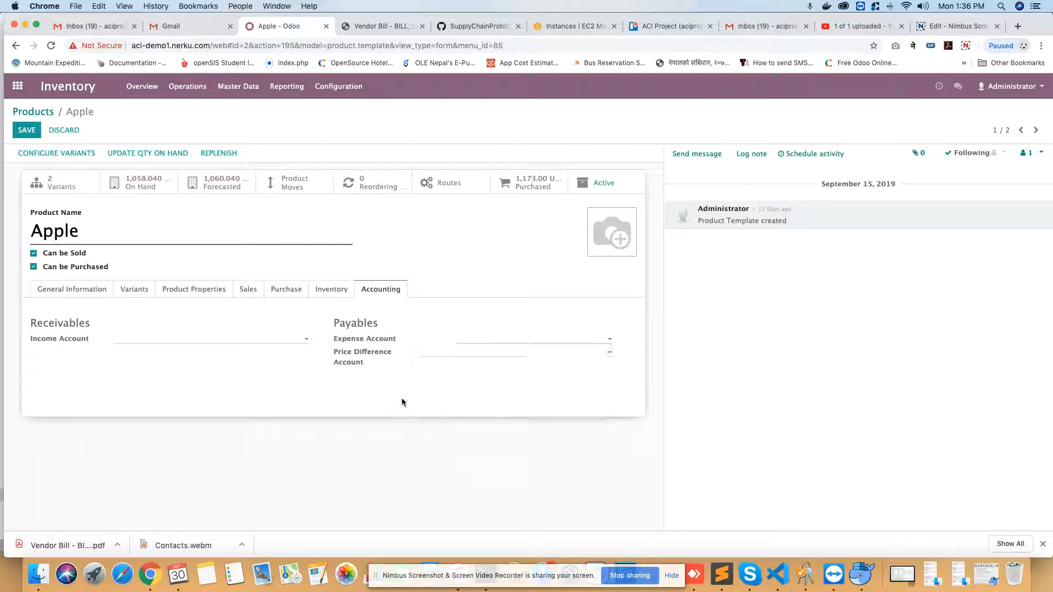
left_click(431, 355)
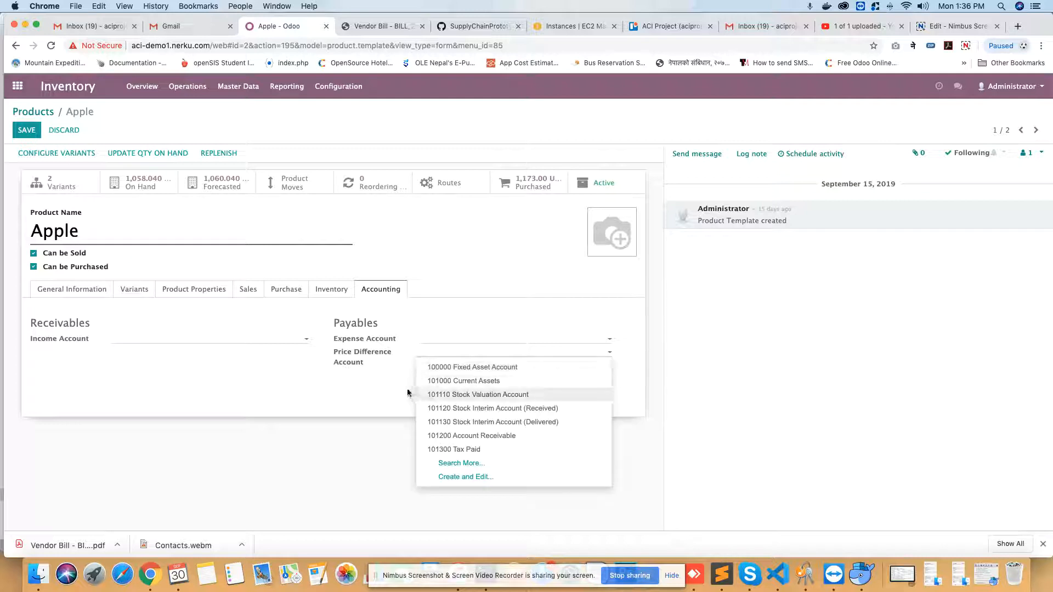
left_click(238, 329)
left_click(93, 295)
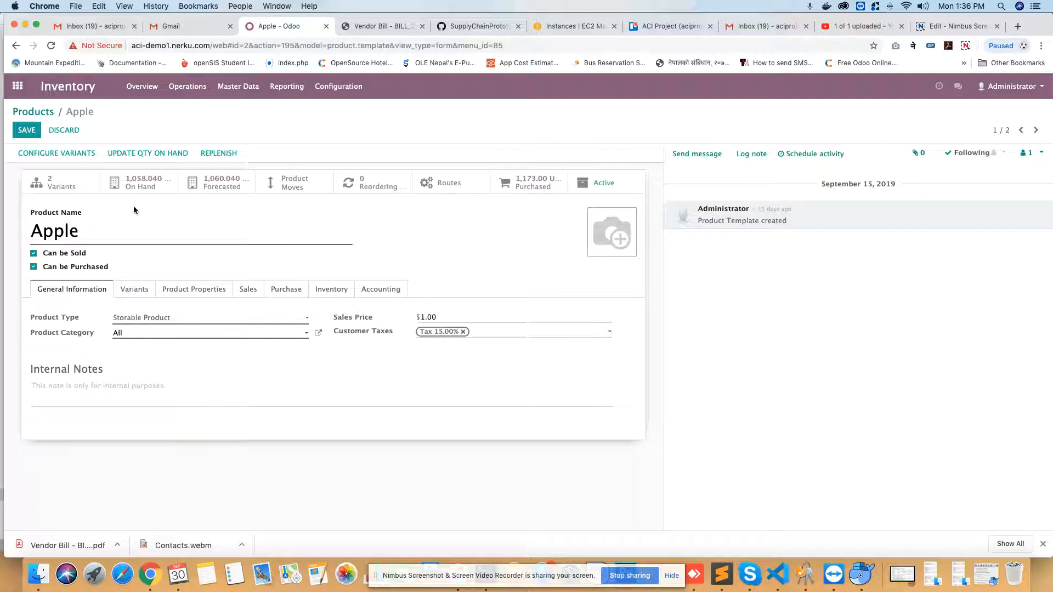
left_click(26, 130)
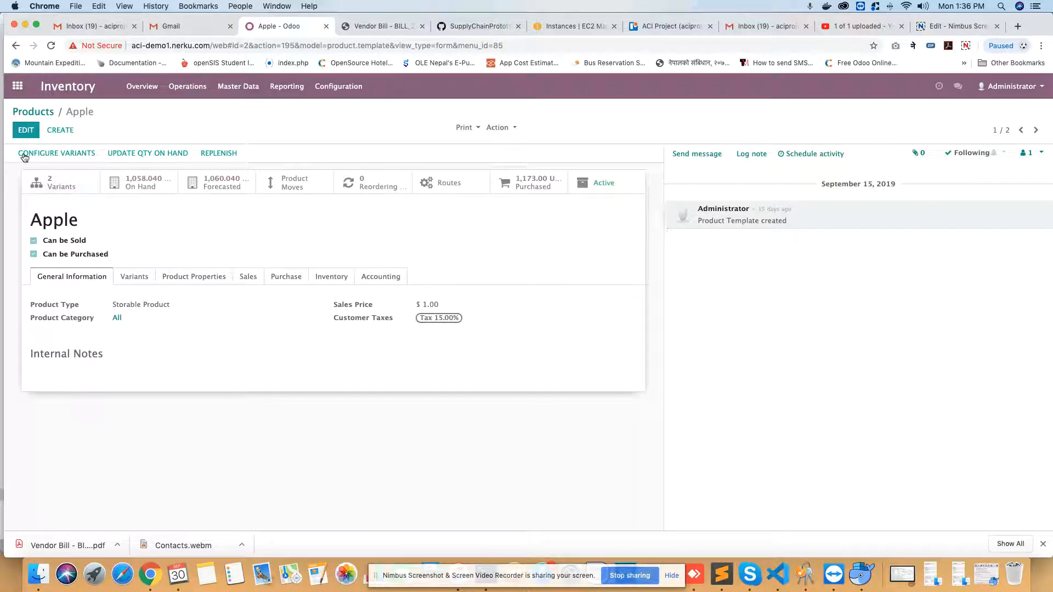
Edit the Apple product again to check its image options, save the record, and go back to the product list.
left_click(26, 130)
mouse_move(605, 221)
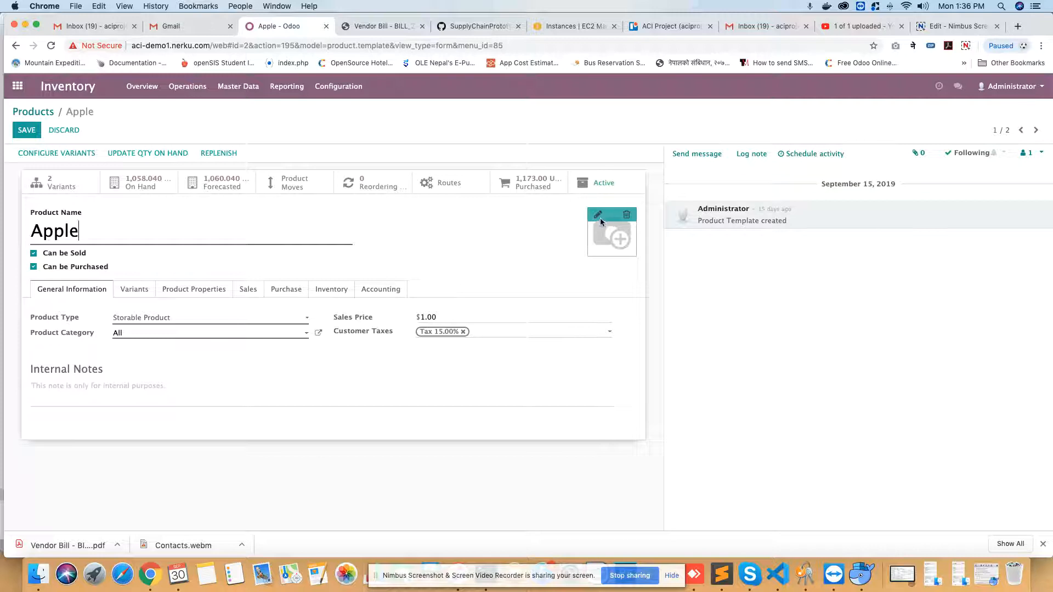
left_click(22, 131)
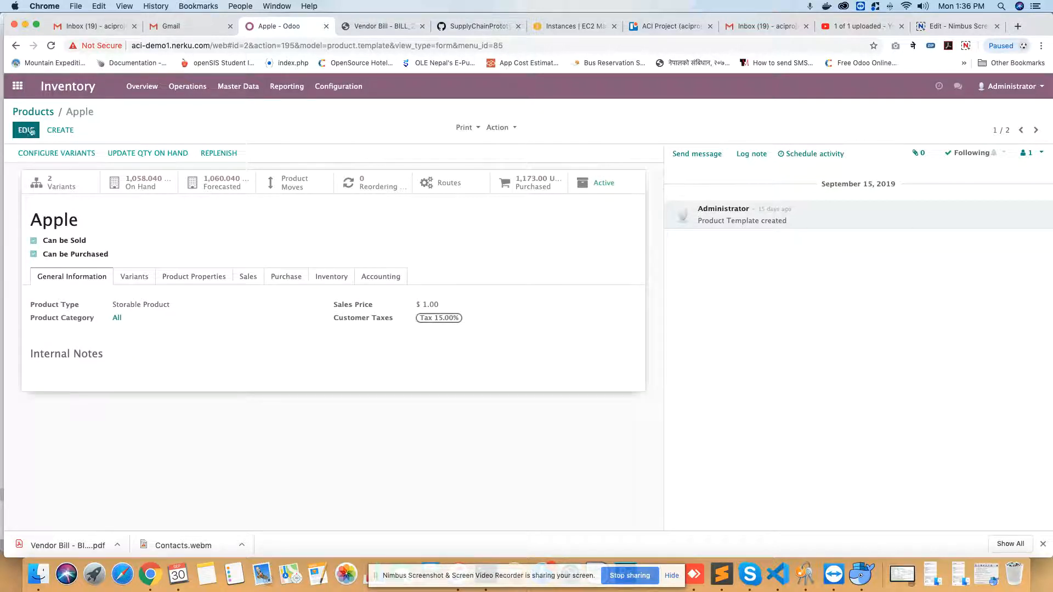
left_click(36, 112)
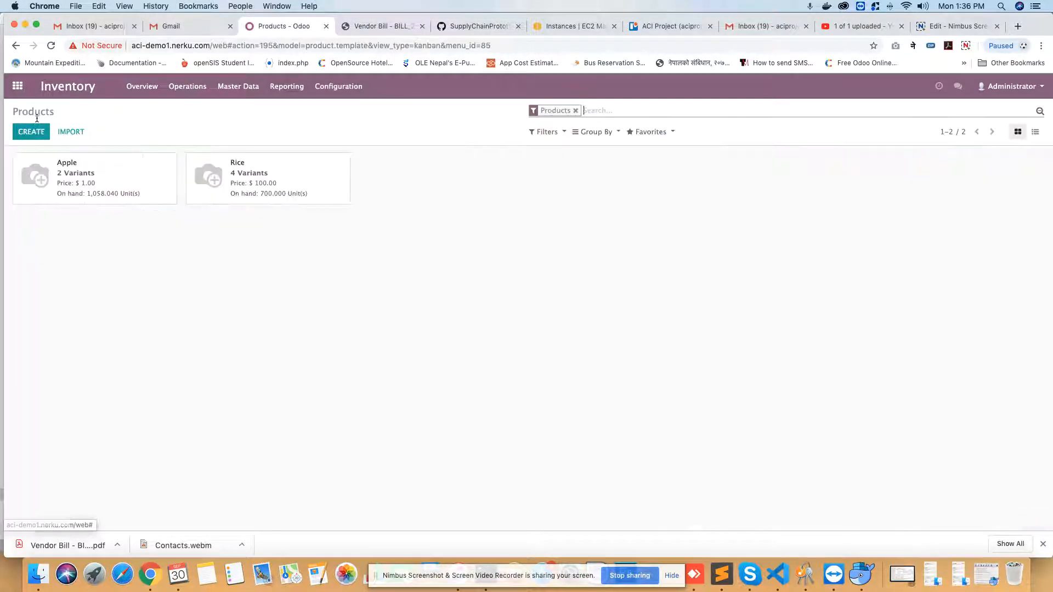
Switch to the Accounting module, open the Partner Ledger report, and expand the Annapurna Agro Centre entries.
left_click(18, 86)
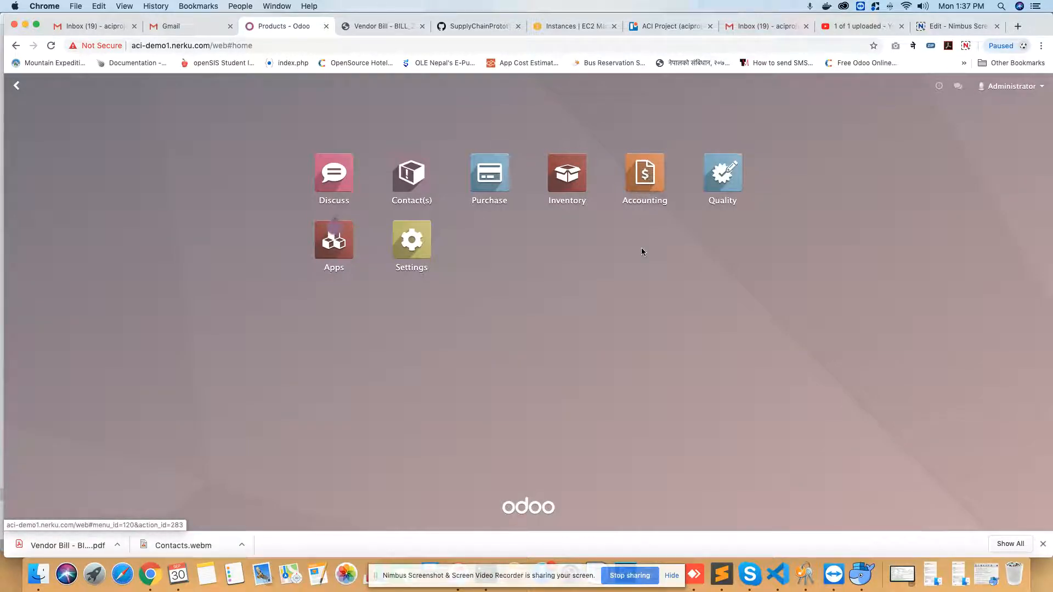
left_click(649, 190)
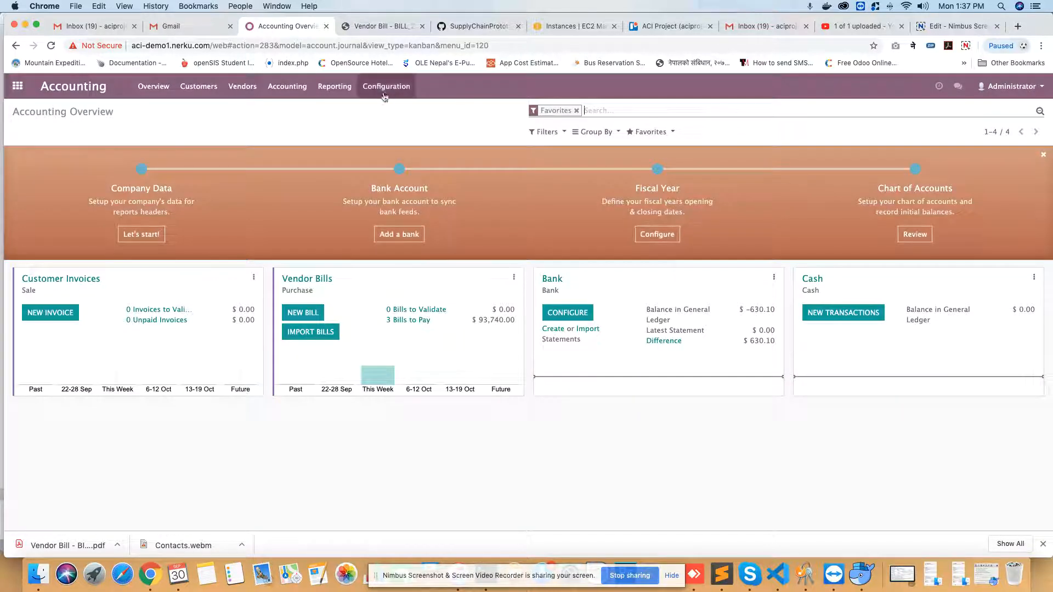
left_click(334, 86)
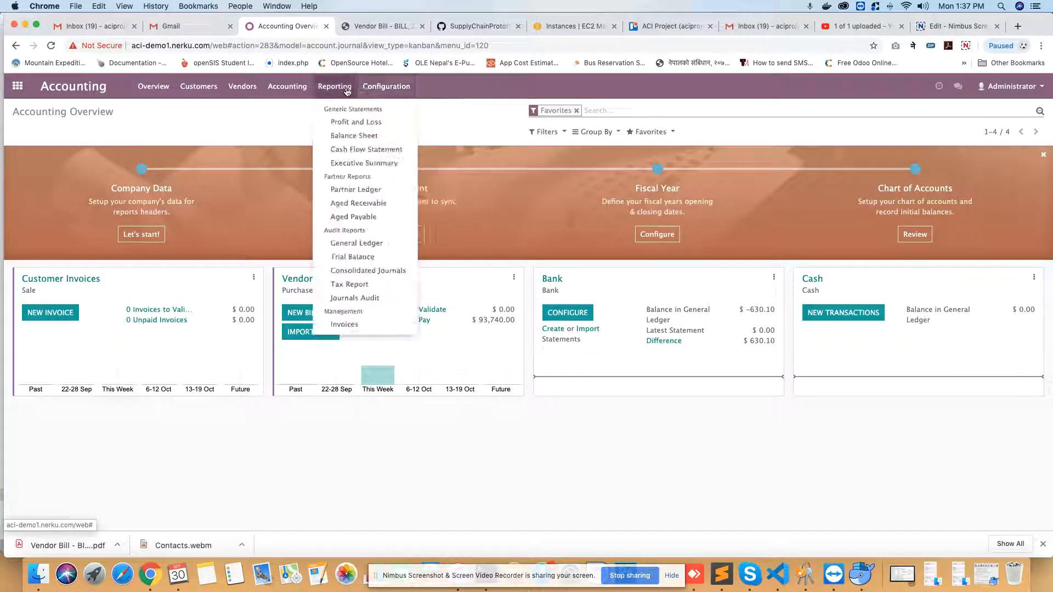
left_click(366, 192)
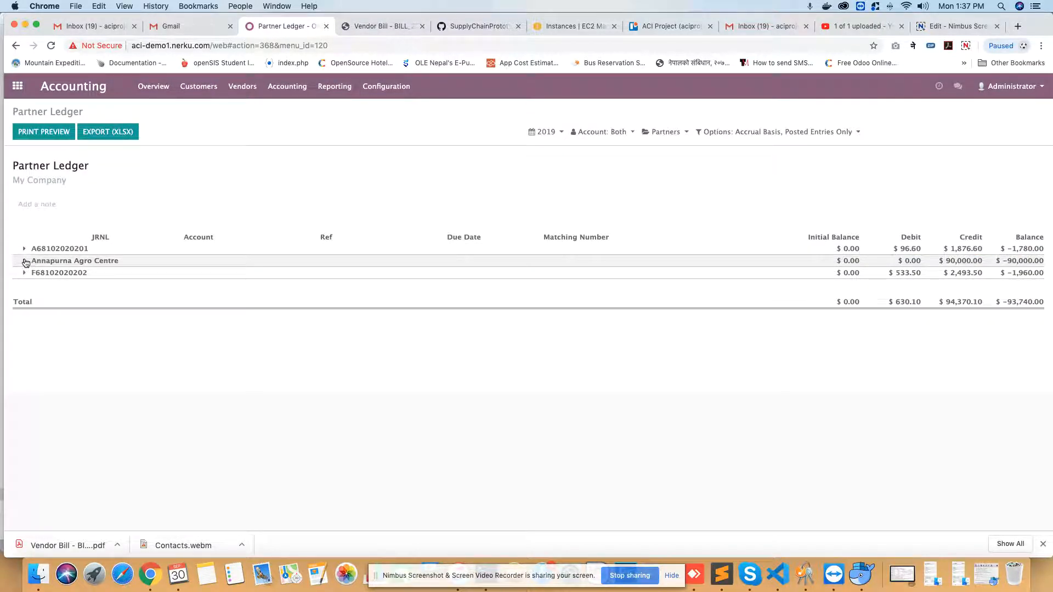
left_click(25, 261)
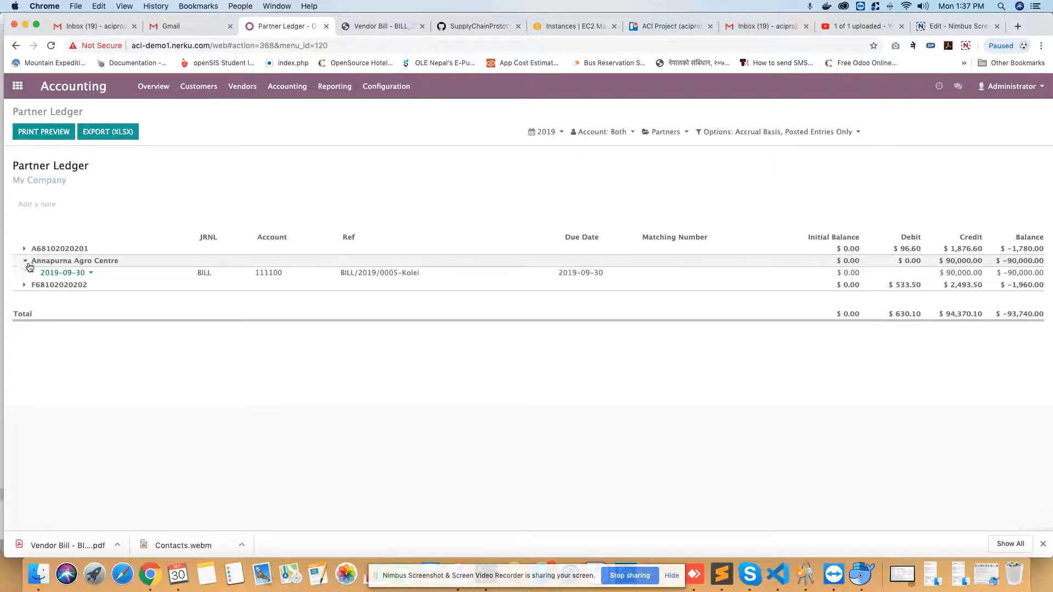
View the vendor bill behind Annapurna Agro Centre's 2019-09-30 ledger line, and return to the Partner Ledger.
left_click(92, 273)
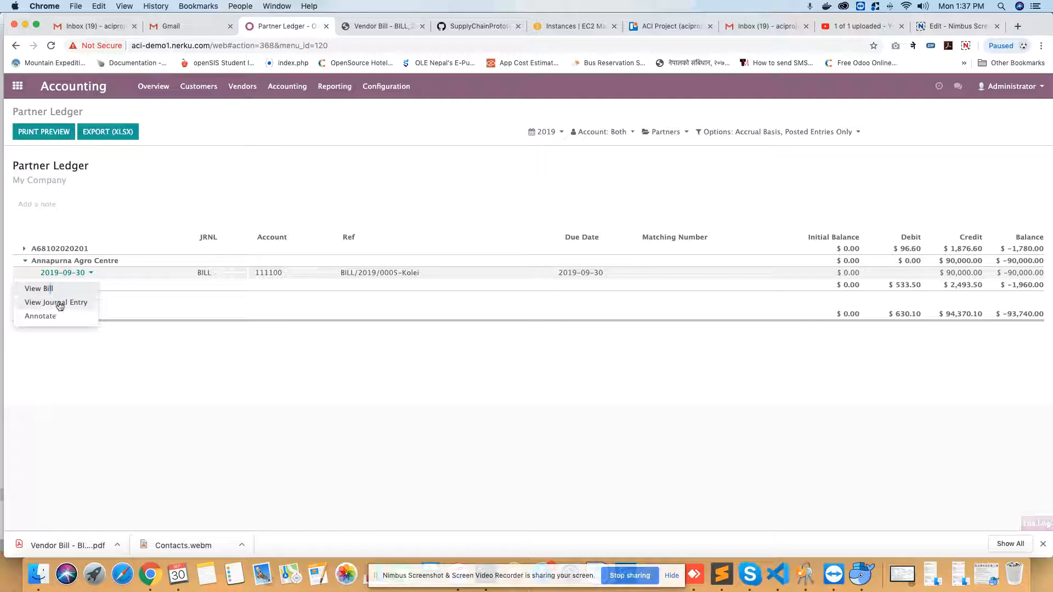
left_click(55, 292)
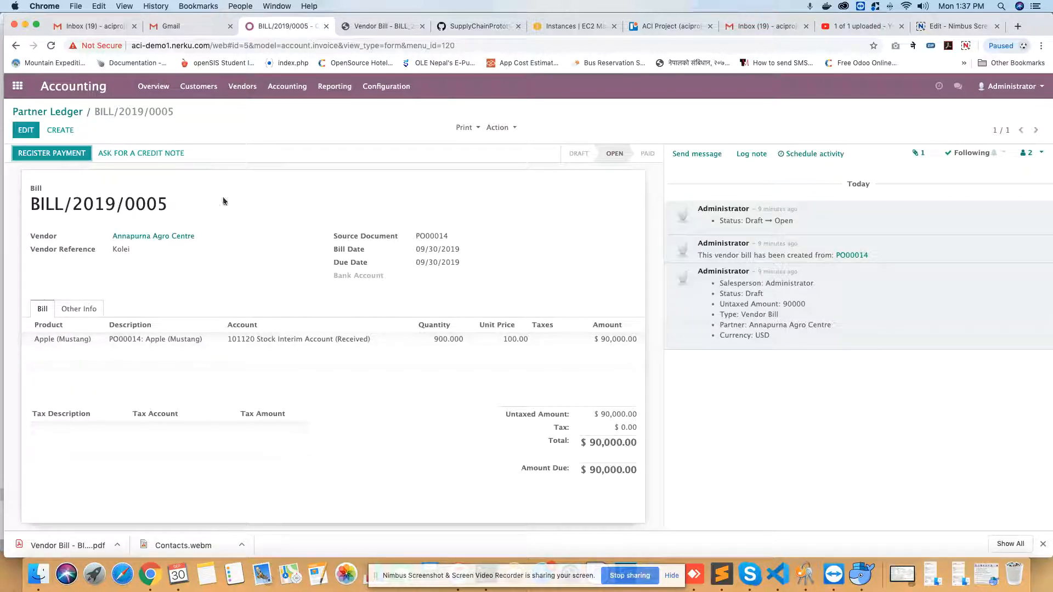
left_click(65, 113)
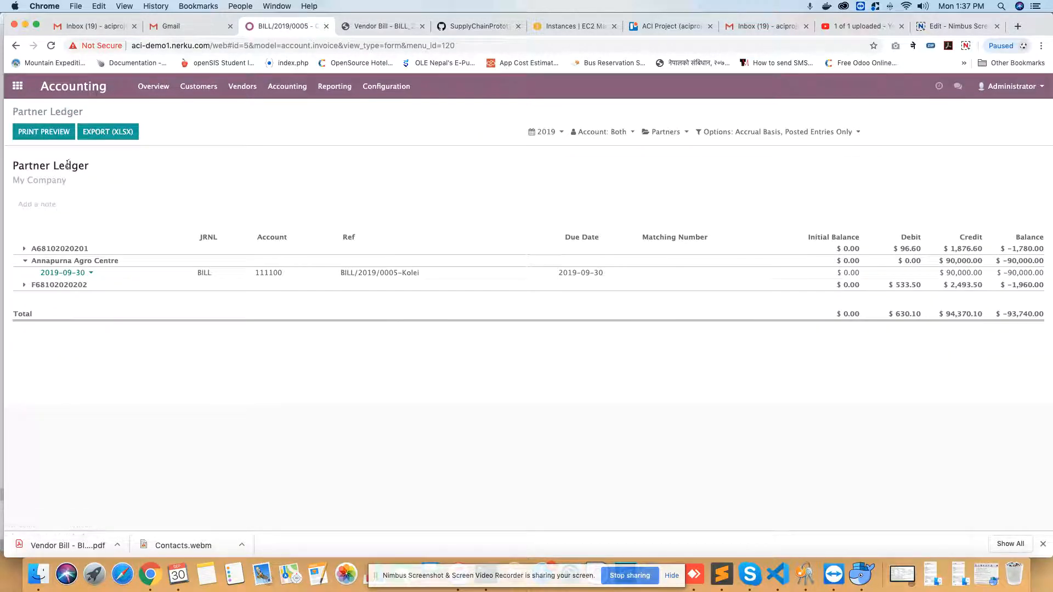
Inspect the journal entry of the 2019-09-30 ledger line, collapse Annapurna Agro Centre in the ledger, and return to the apps home screen.
left_click(80, 273)
left_click(77, 303)
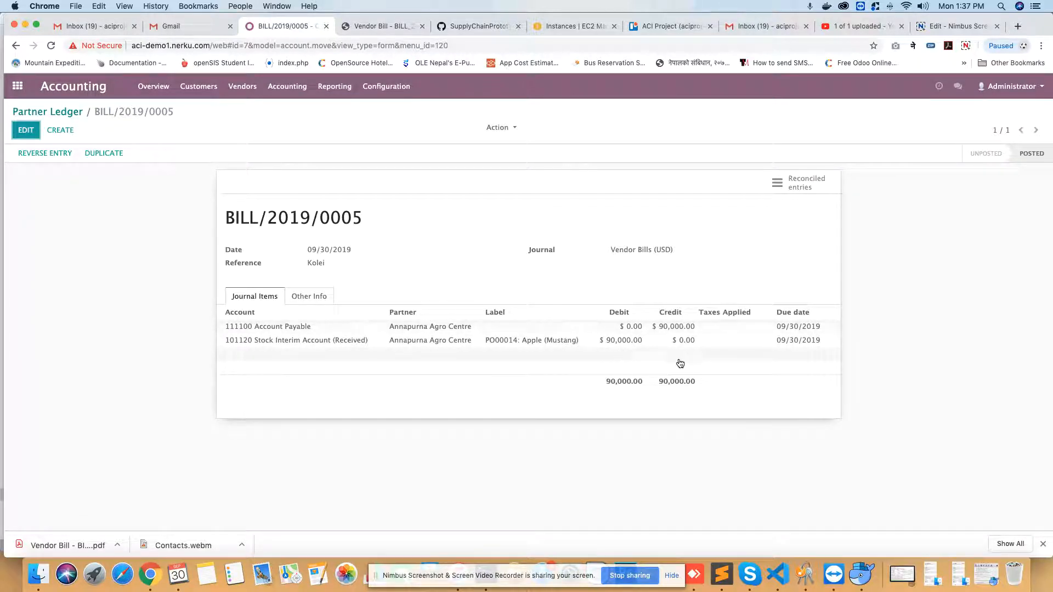
left_click(60, 112)
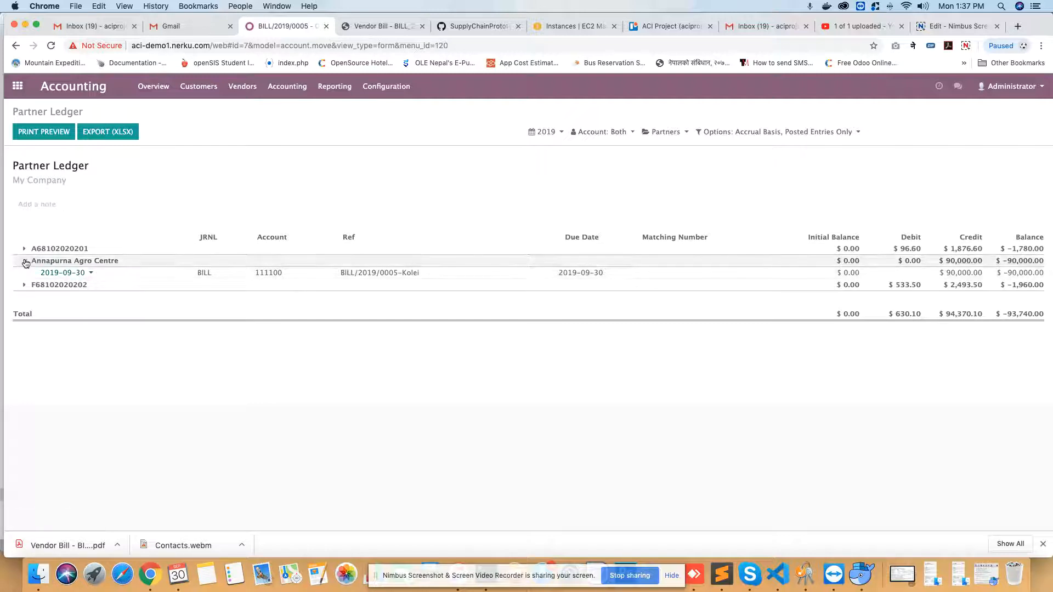
left_click(25, 262)
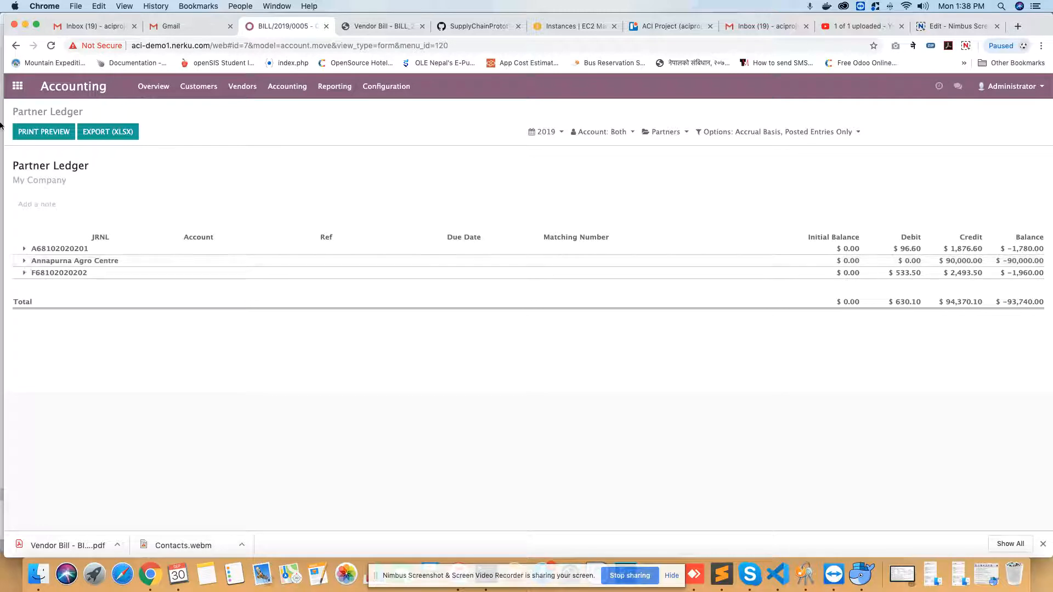
left_click(17, 86)
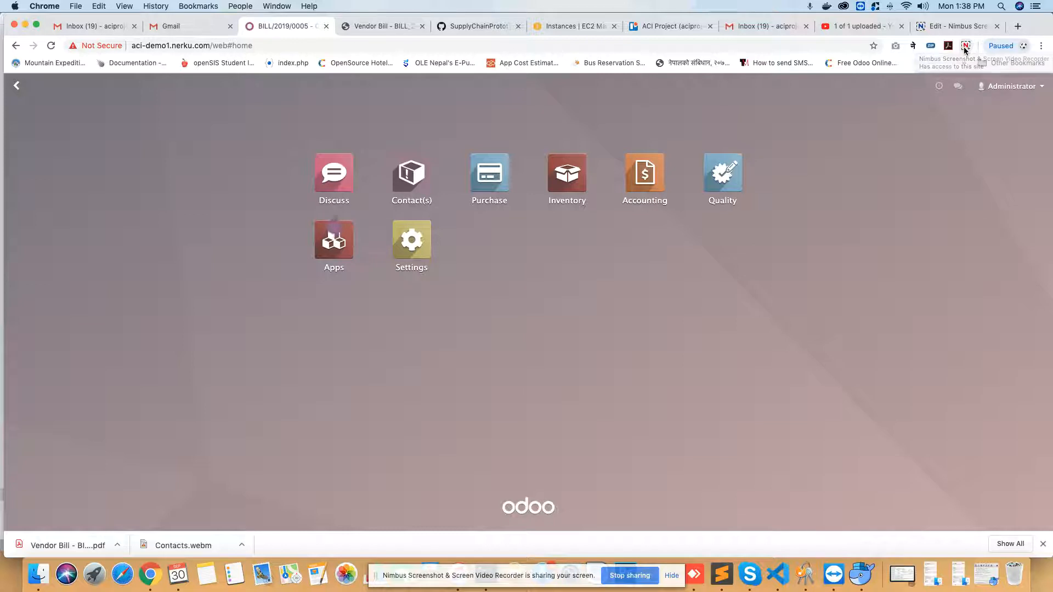
left_click(965, 47)
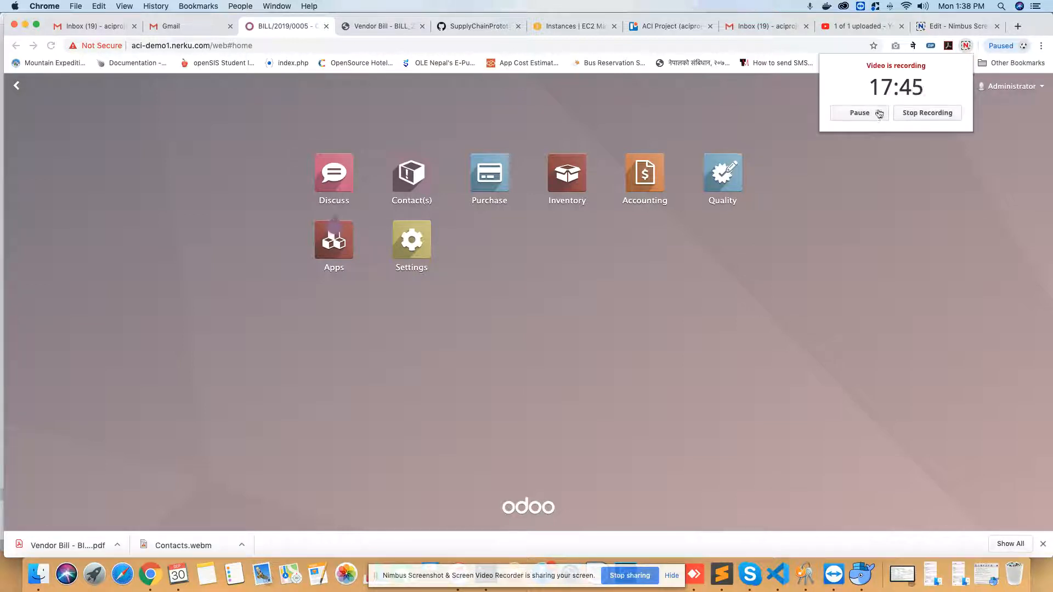